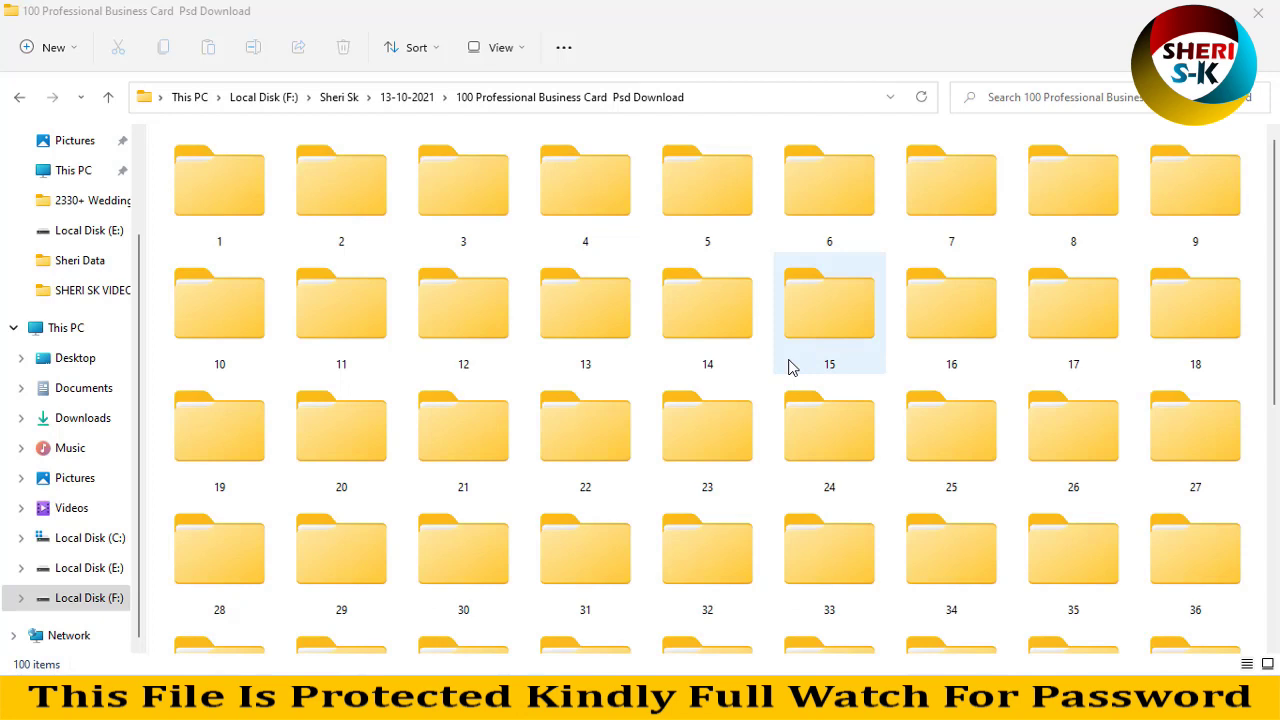
Step: Check the business card collection folder's properties to see how many subfolders it has
scroll(771, 391, down, 10)
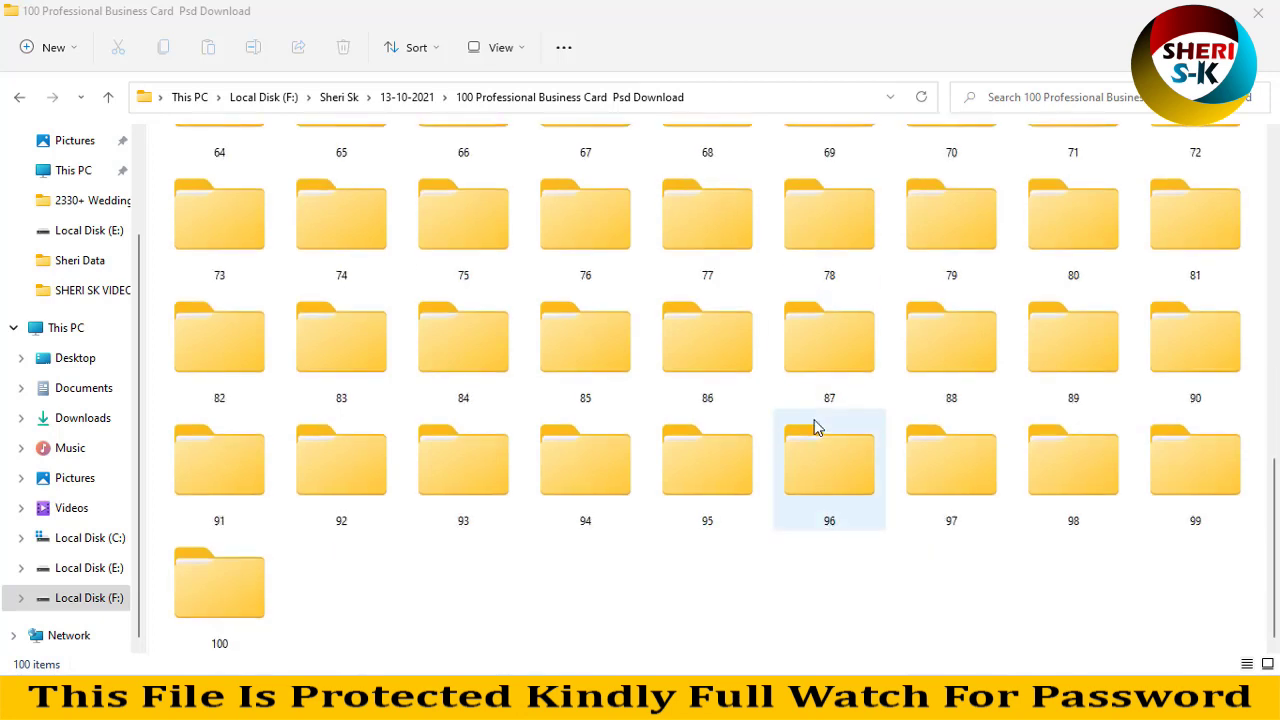
right_click(814, 563)
click(830, 510)
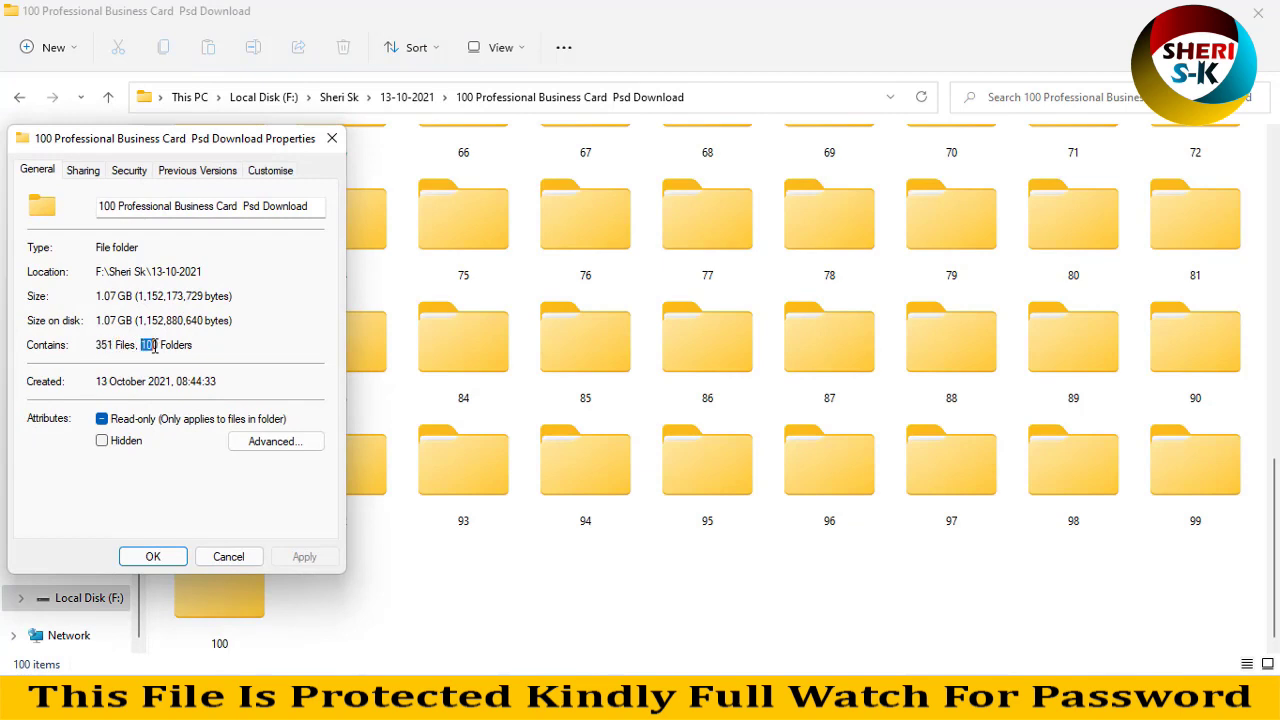
drag(198, 346, 148, 346)
click(245, 558)
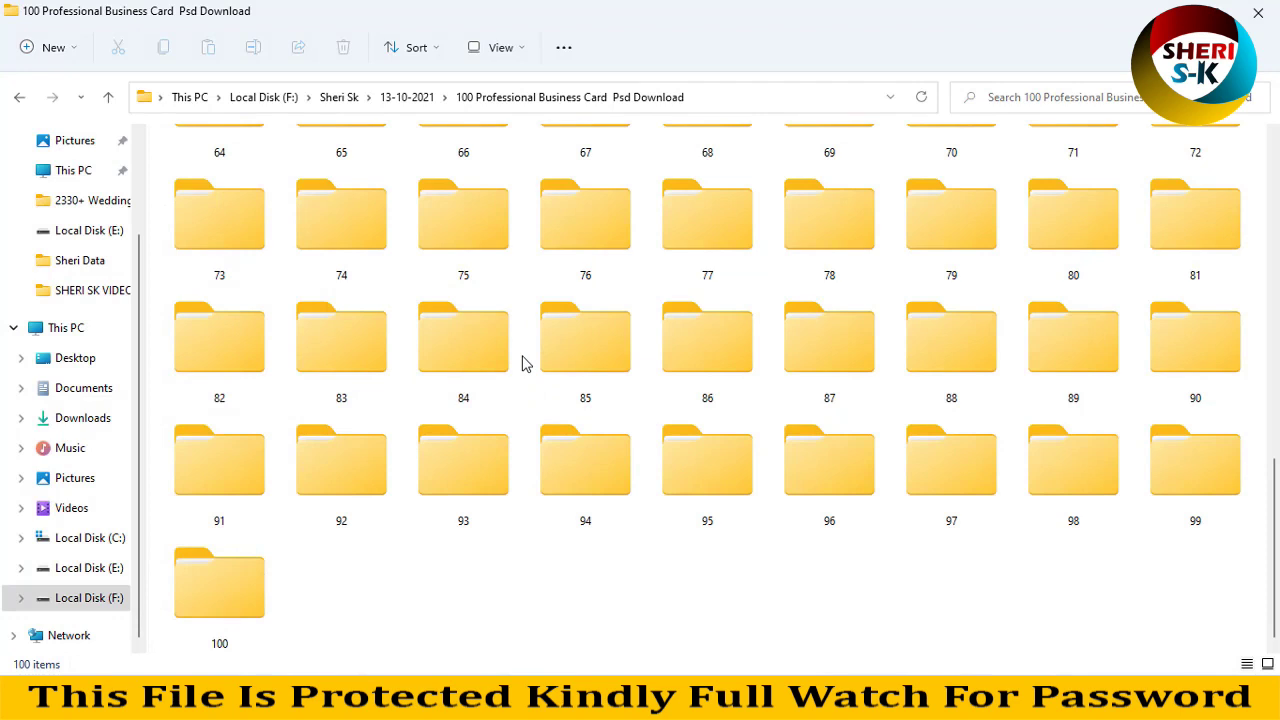
Step: Browse template folders 1, 2 and 76, returning to the numbered folder list each time
scroll(500, 330, up, 10)
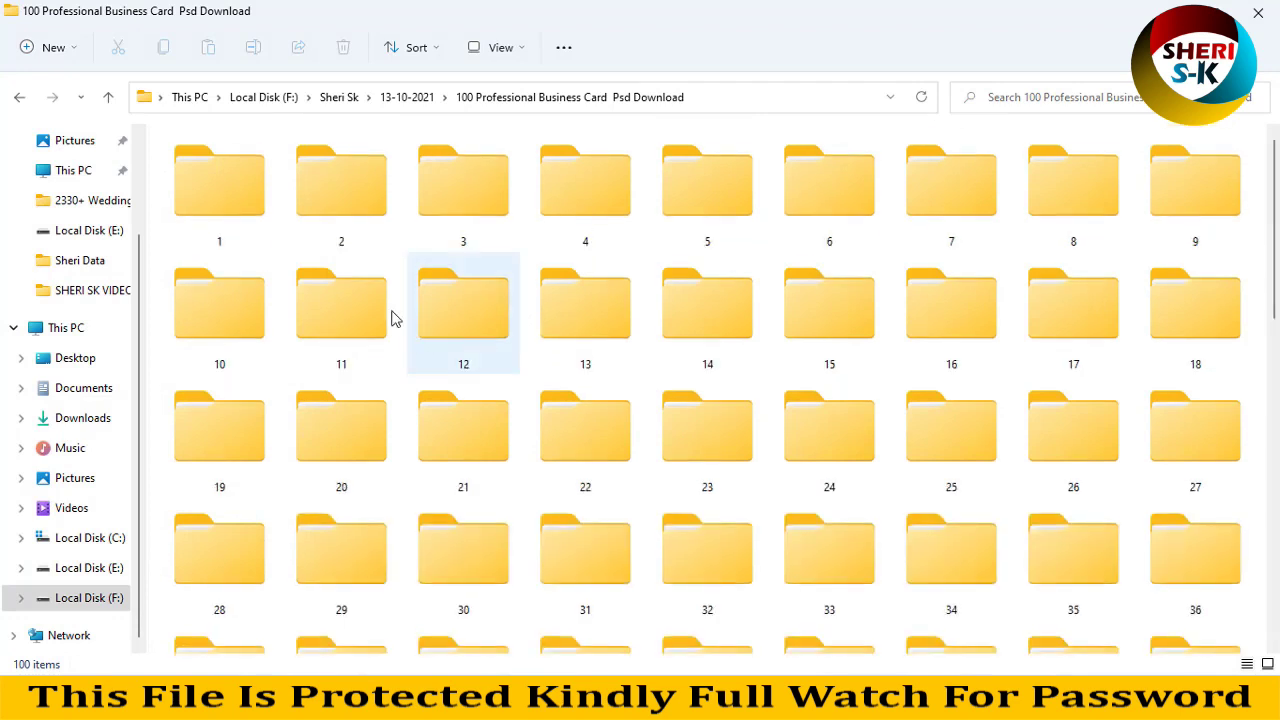
double_click(232, 210)
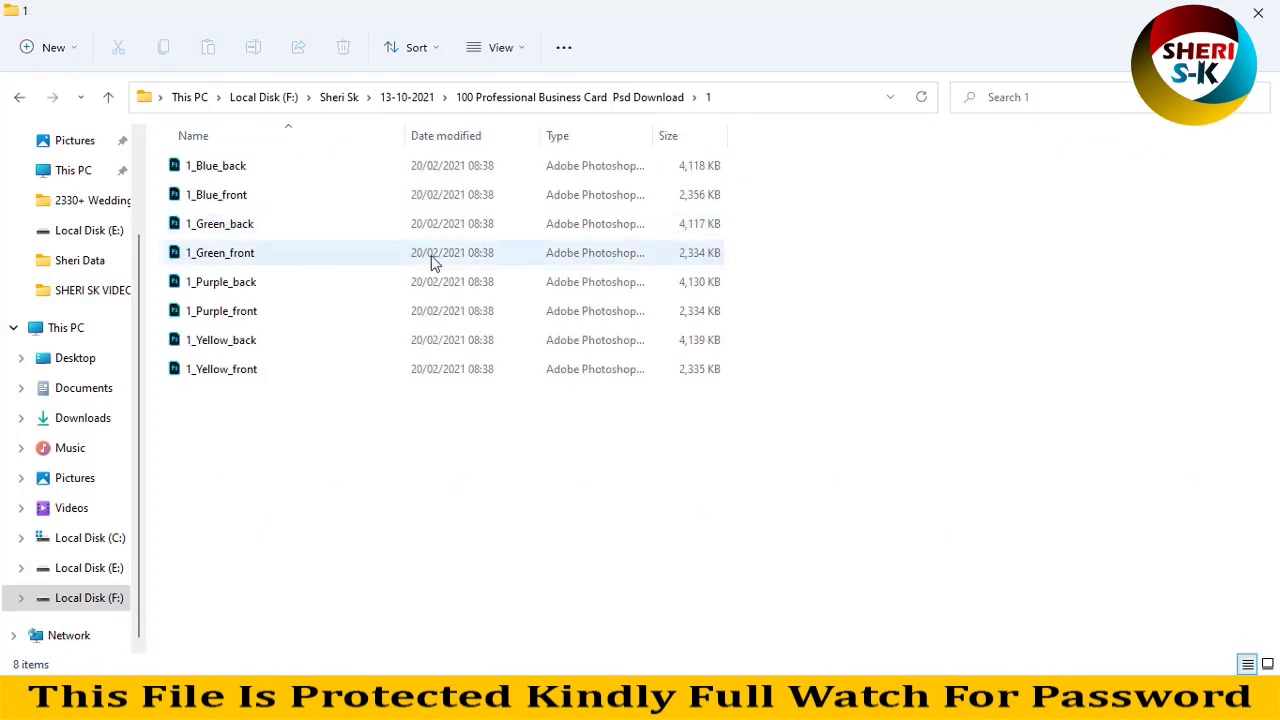
ctrl+scroll(450, 398, up, 5)
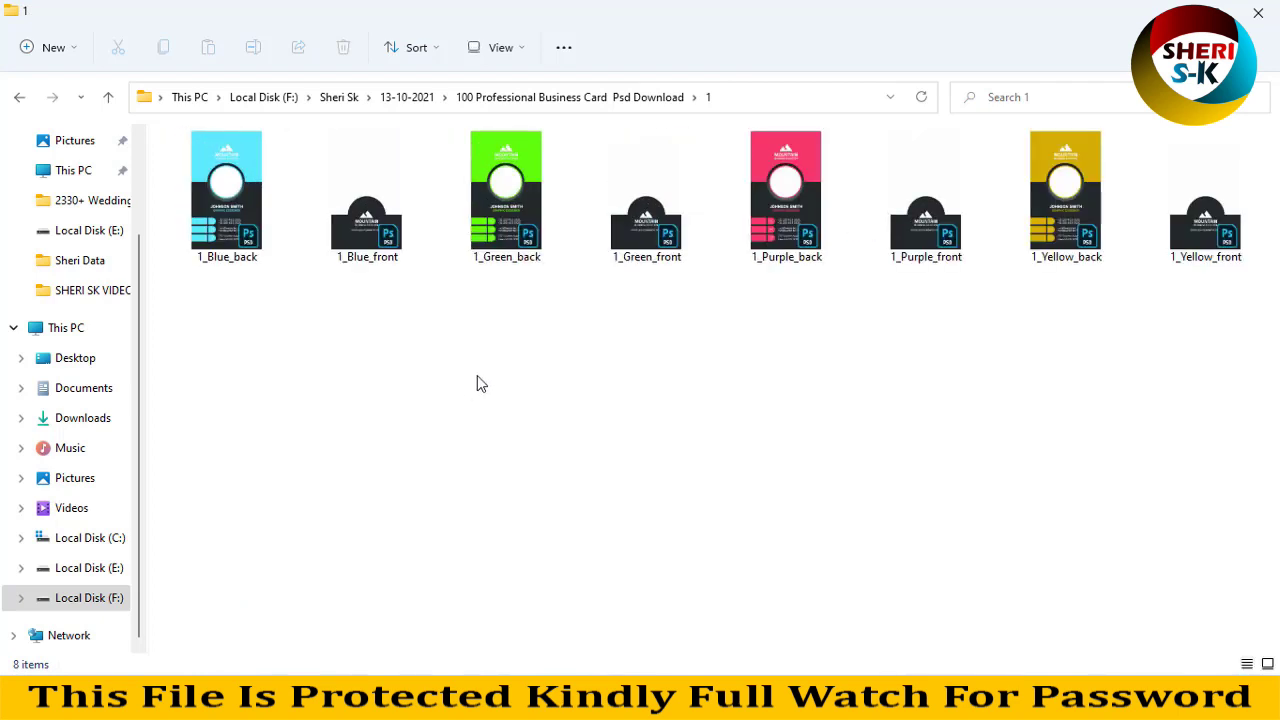
click(20, 97)
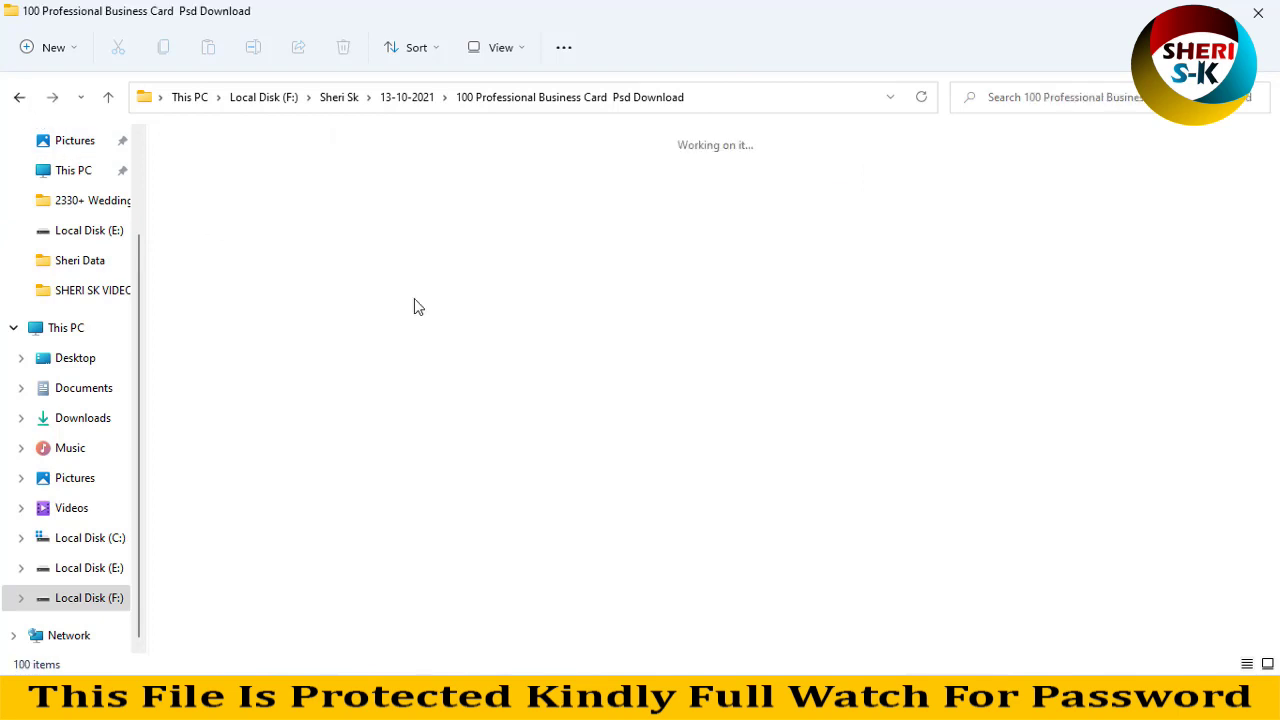
double_click(328, 200)
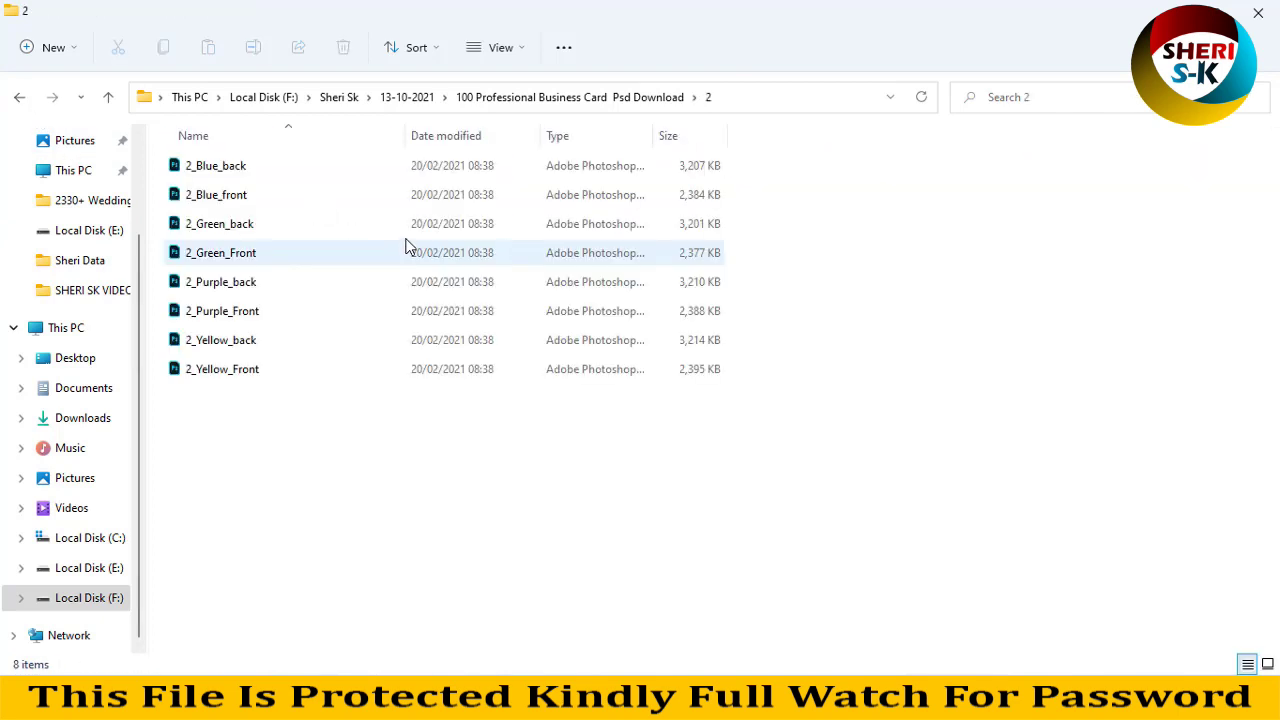
ctrl+scroll(405, 248, up, 4)
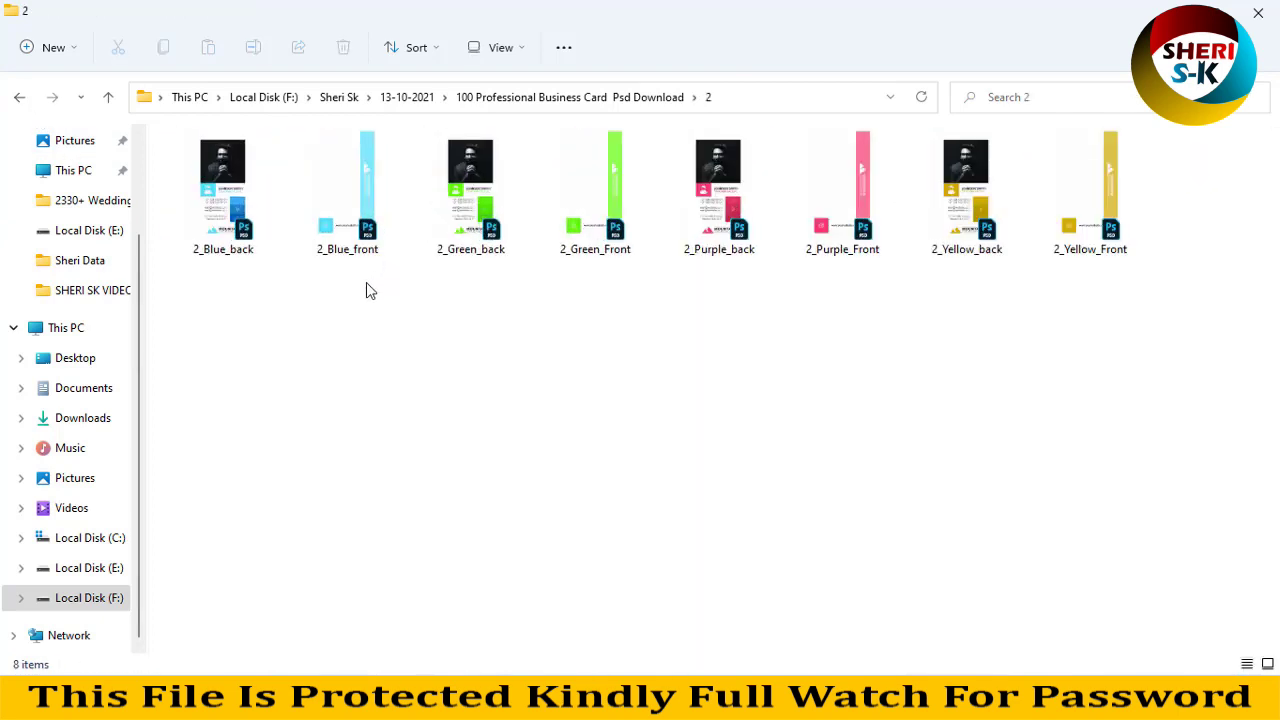
ctrl+scroll(368, 290, up, 1)
click(20, 97)
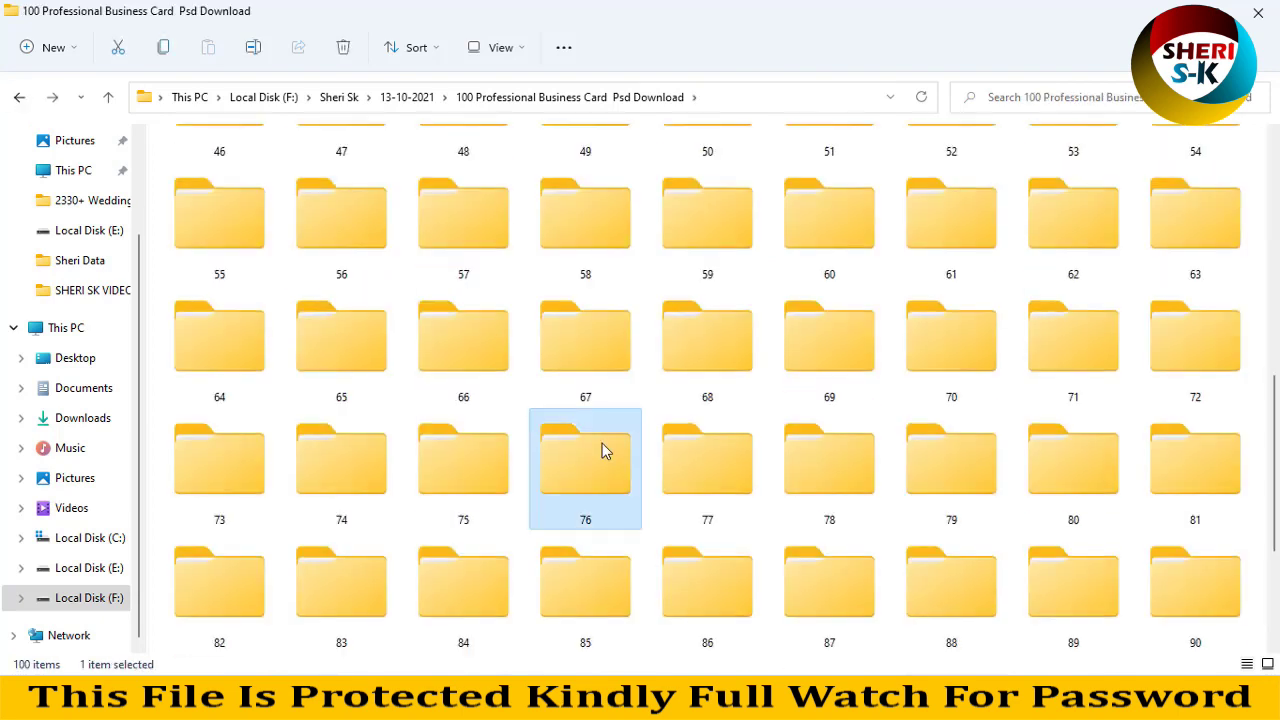
double_click(602, 444)
ctrl+scroll(577, 315, up, 4)
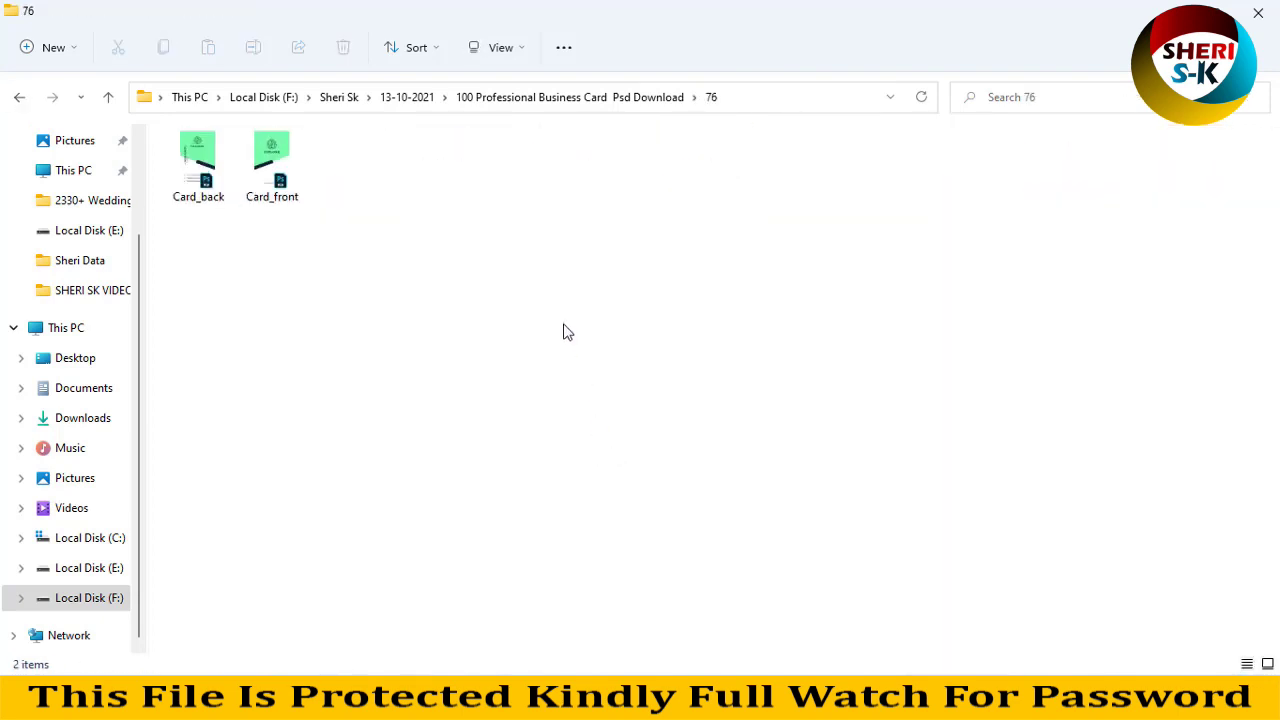
click(20, 97)
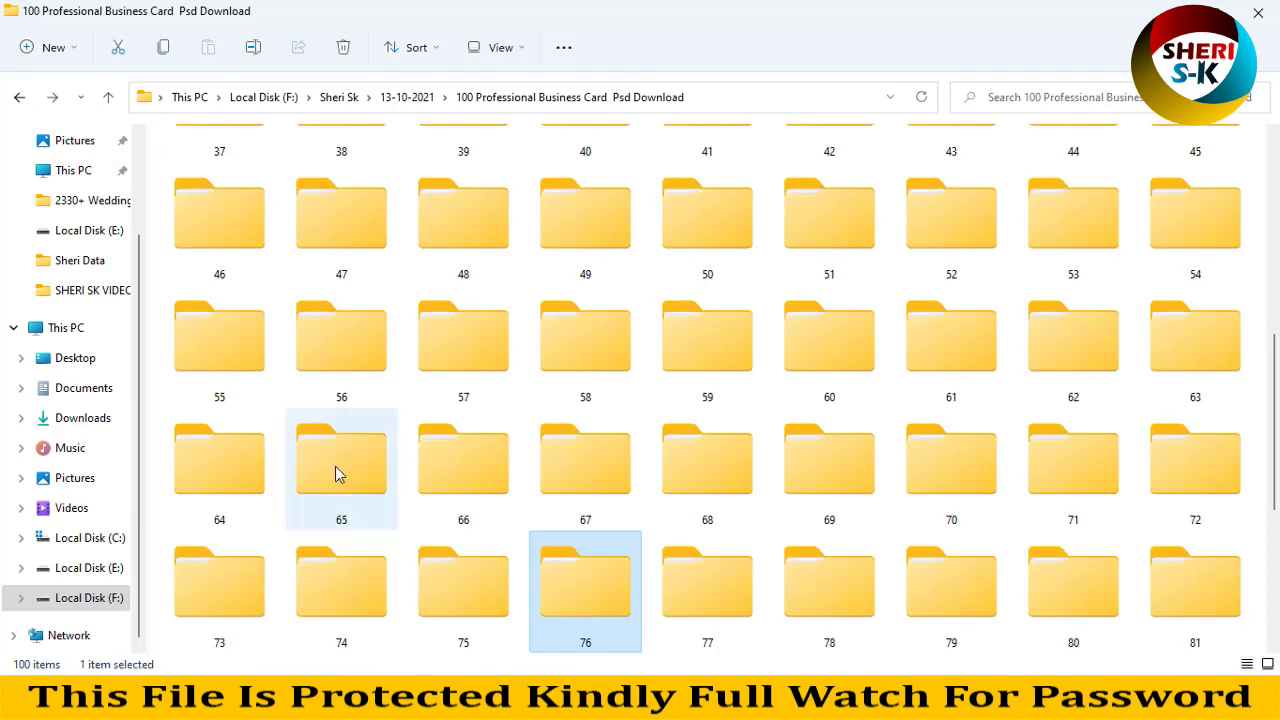
Step: Look through template folders 65 and 99, then return to the folder list
double_click(340, 474)
ctrl+scroll(346, 346, up, 2)
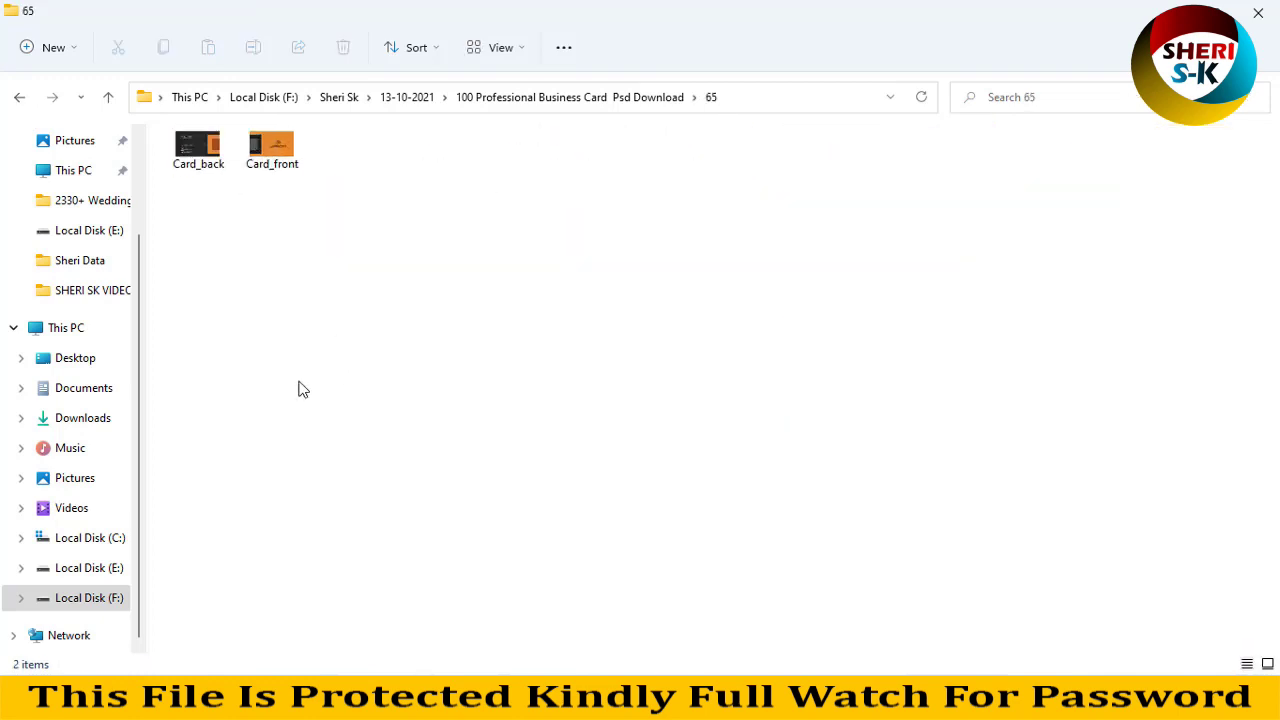
click(20, 98)
scroll(1000, 540, down, 3)
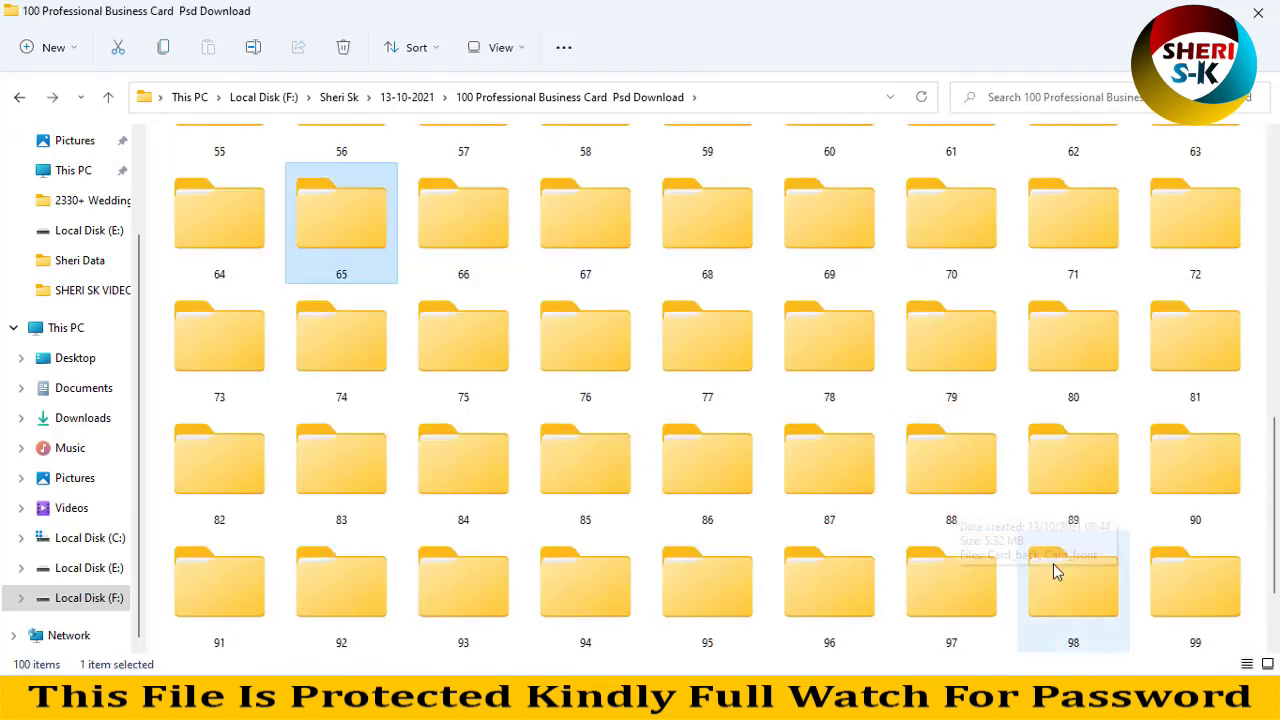
double_click(1192, 600)
ctrl+scroll(503, 299, up, 3)
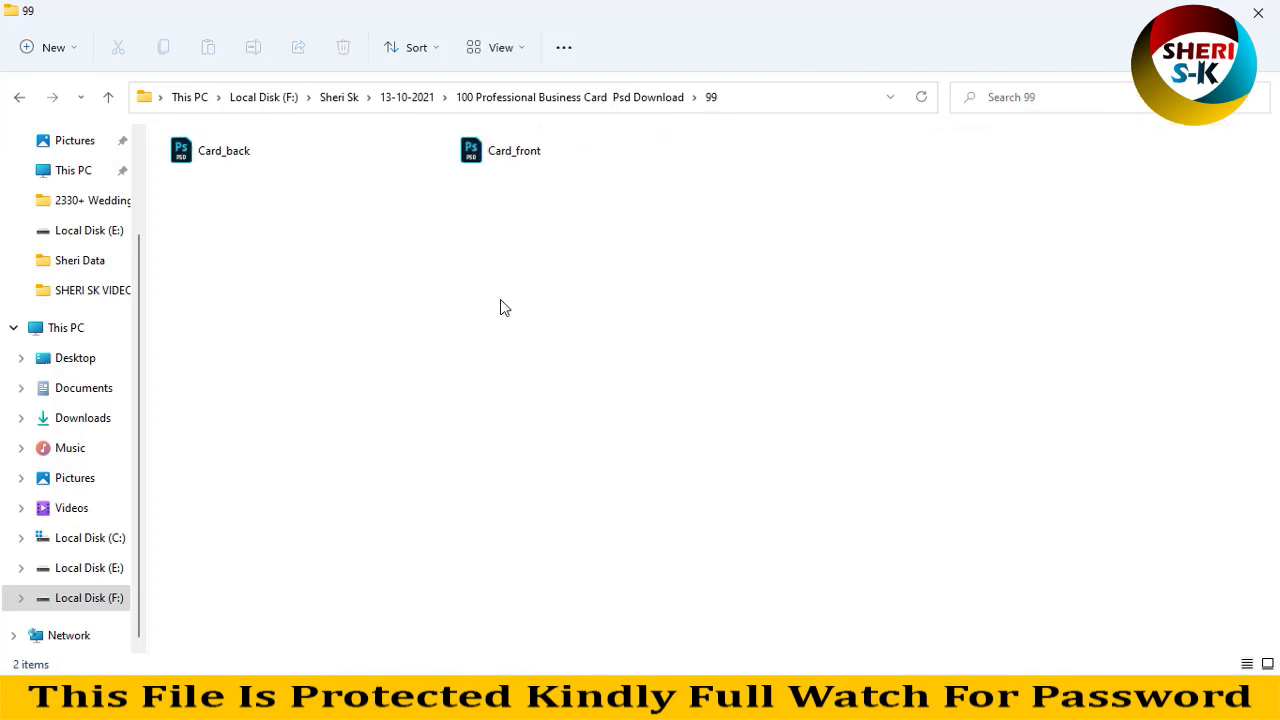
click(20, 98)
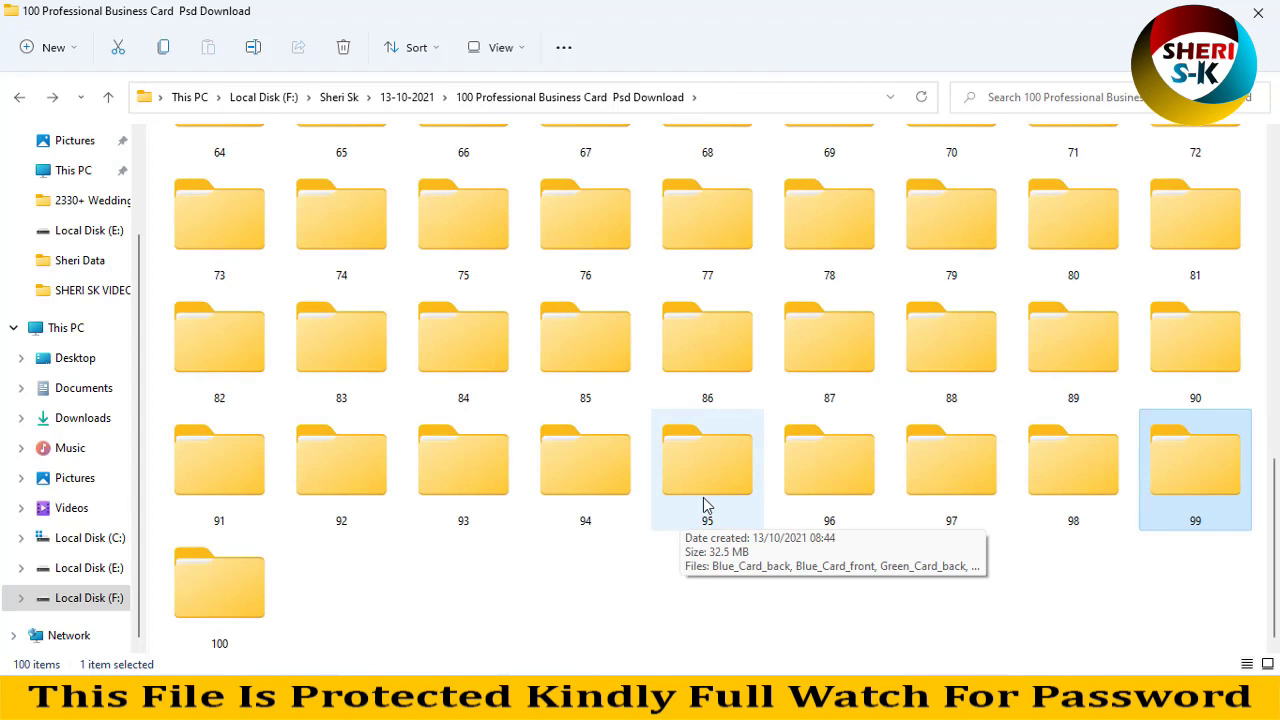
Step: Open folder 95 and select its blue card back and front designs
double_click(706, 502)
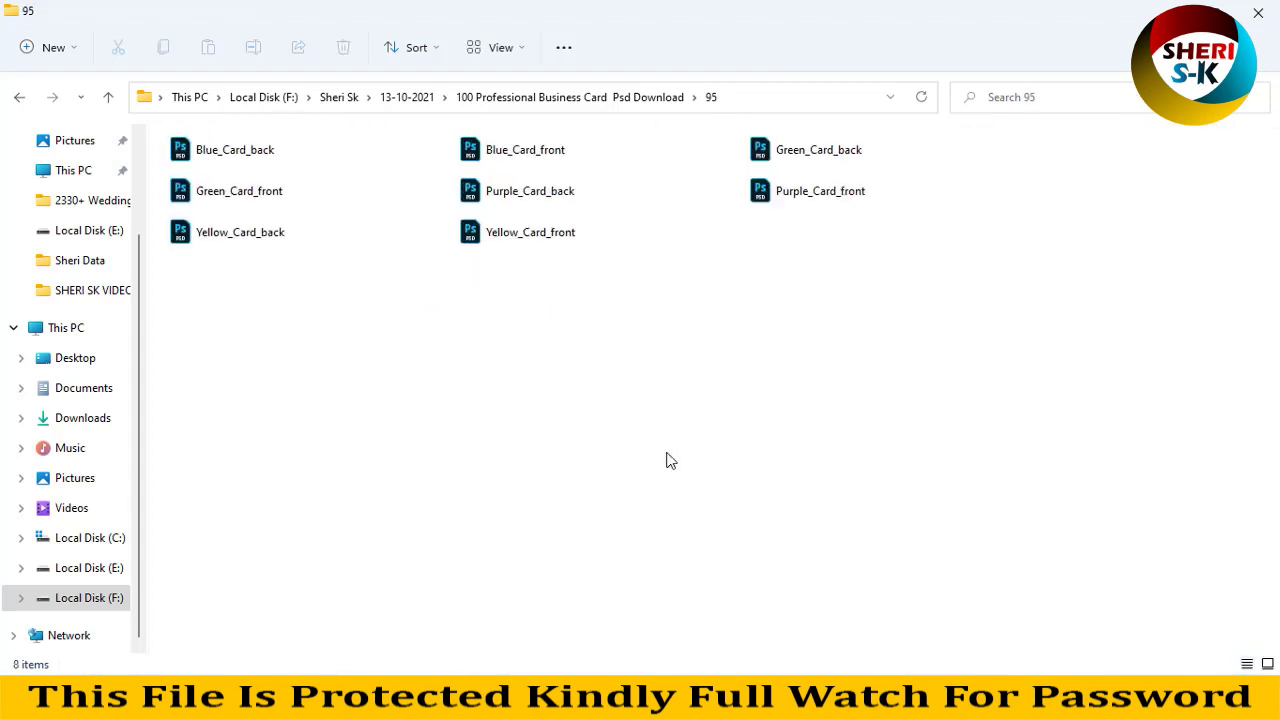
ctrl+scroll(646, 470, up, 4)
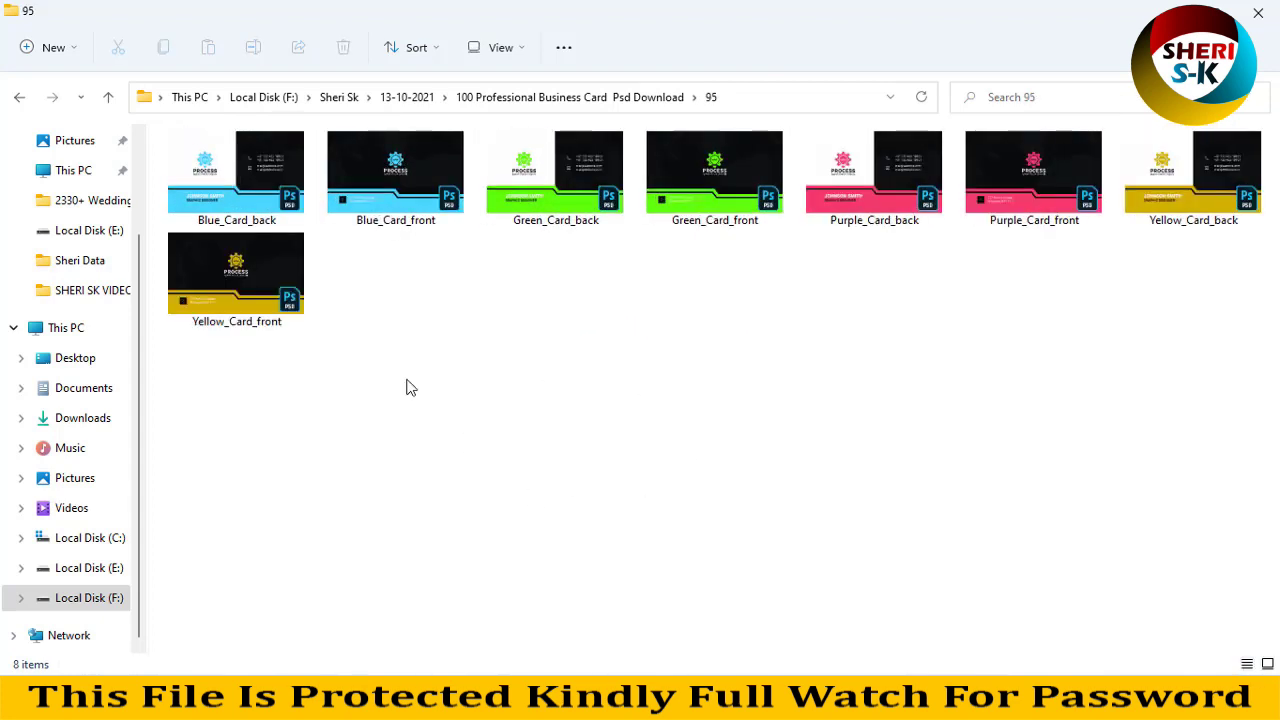
click(212, 172)
click(451, 192)
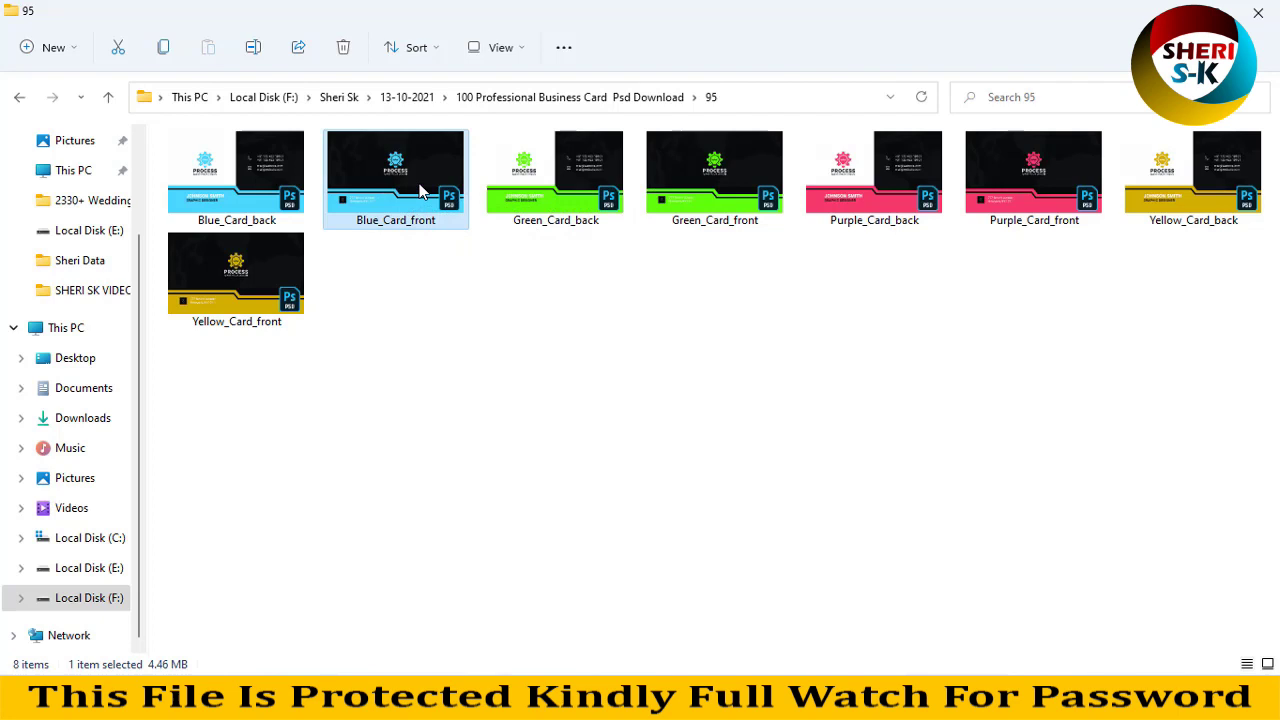
Step: Open Blue_Card_front.psd and check the gear logo's Ellipse 1 fill colour without changing it
double_click(416, 180)
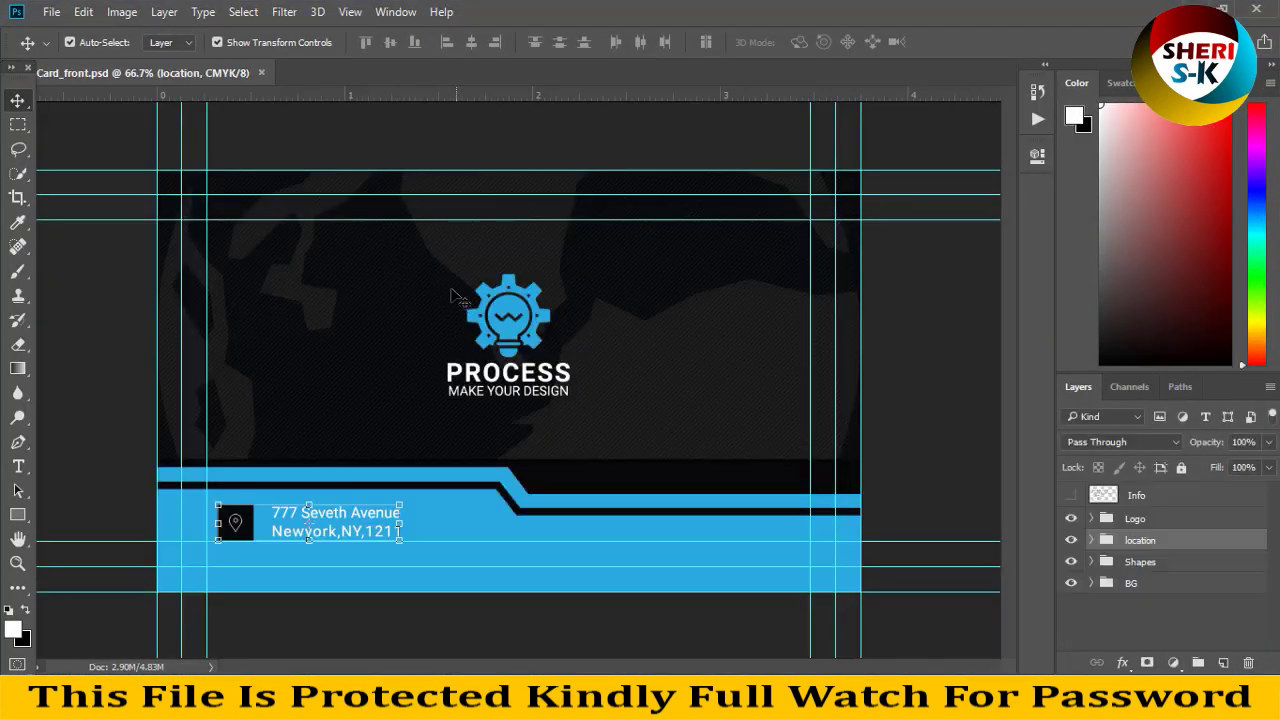
click(524, 314)
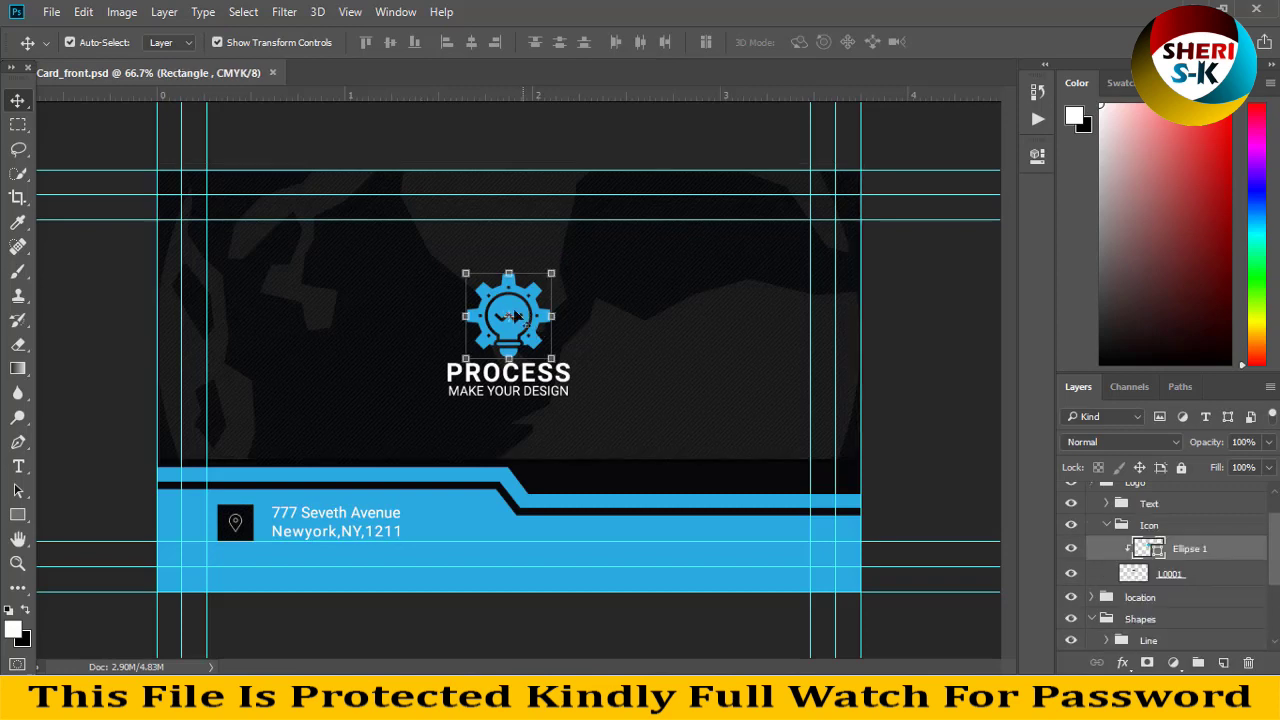
double_click(1150, 549)
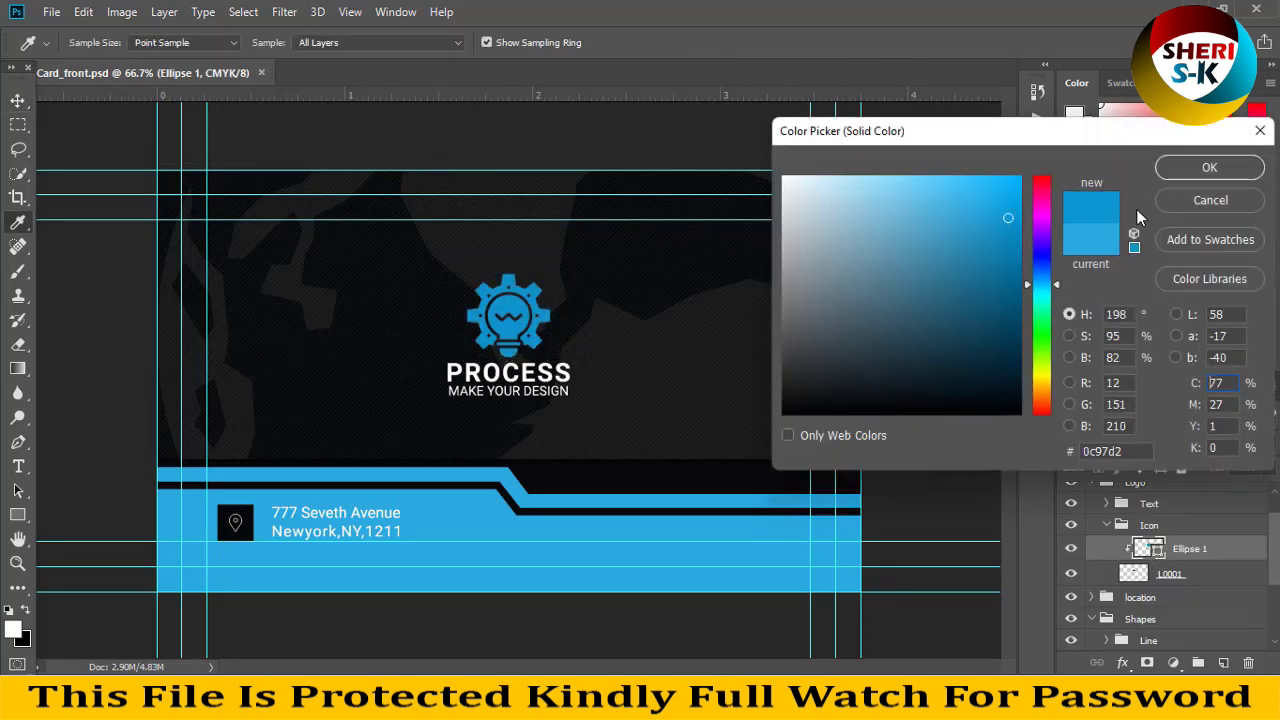
click(1203, 202)
Step: Toggle the Ellipse 1, L0001 and Shadow layers off and back on to inspect them
click(1072, 550)
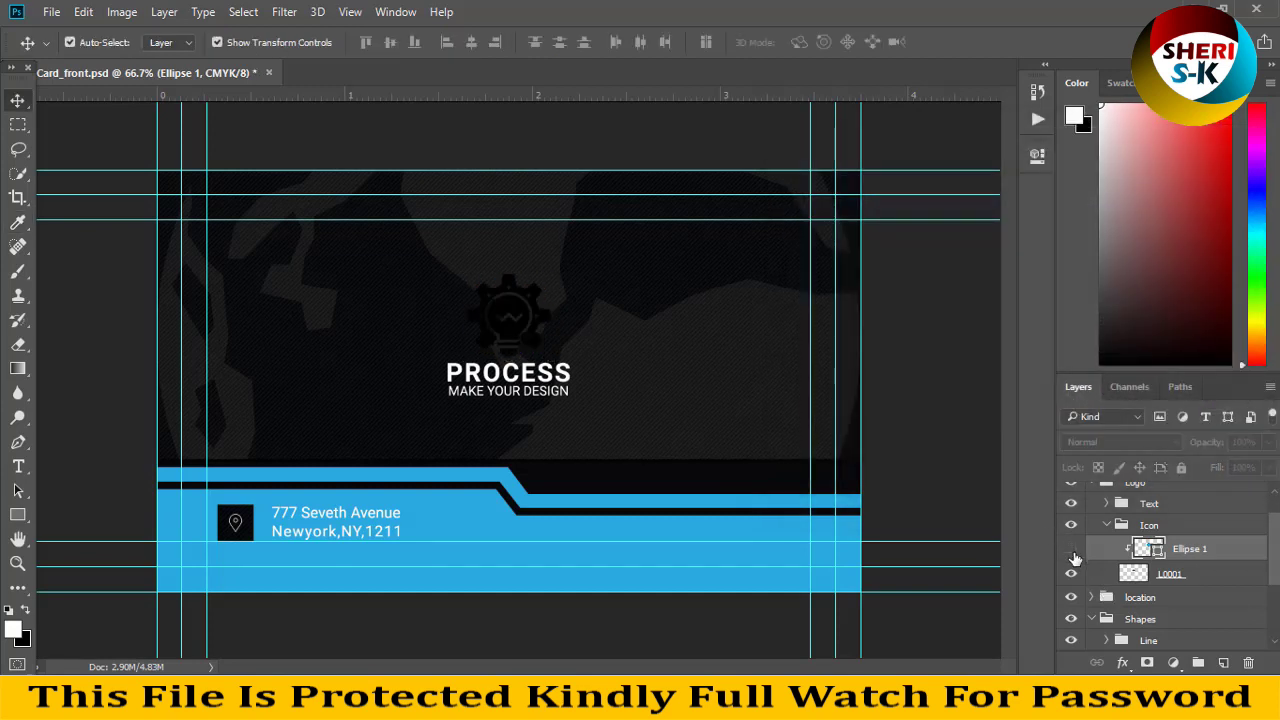
click(1071, 549)
click(1071, 573)
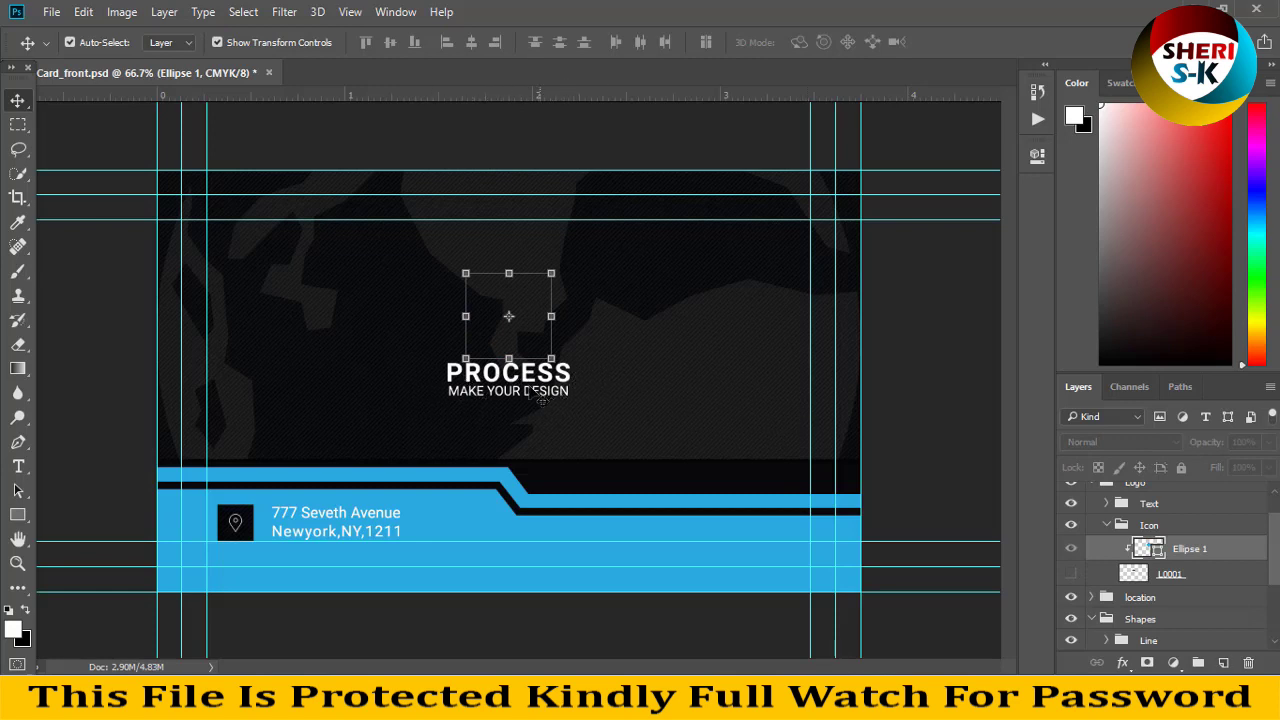
click(1071, 573)
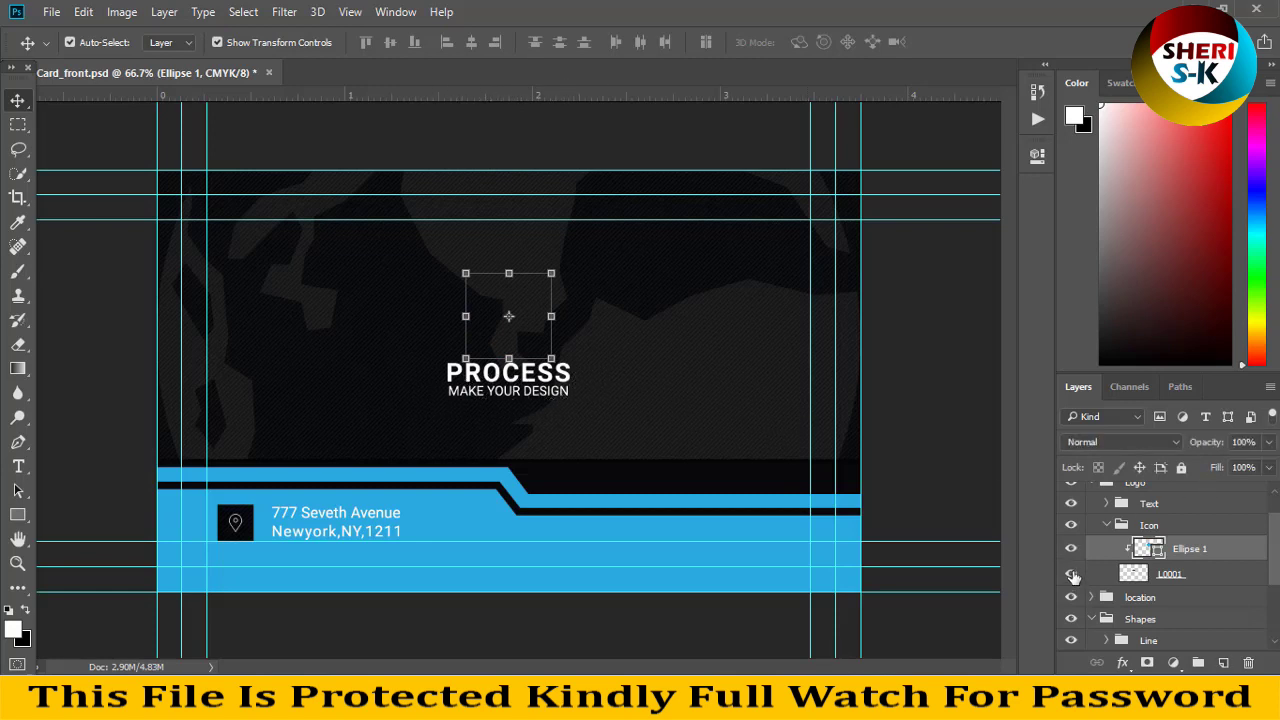
scroll(1112, 537, up, 1)
scroll(1105, 550, down, 2)
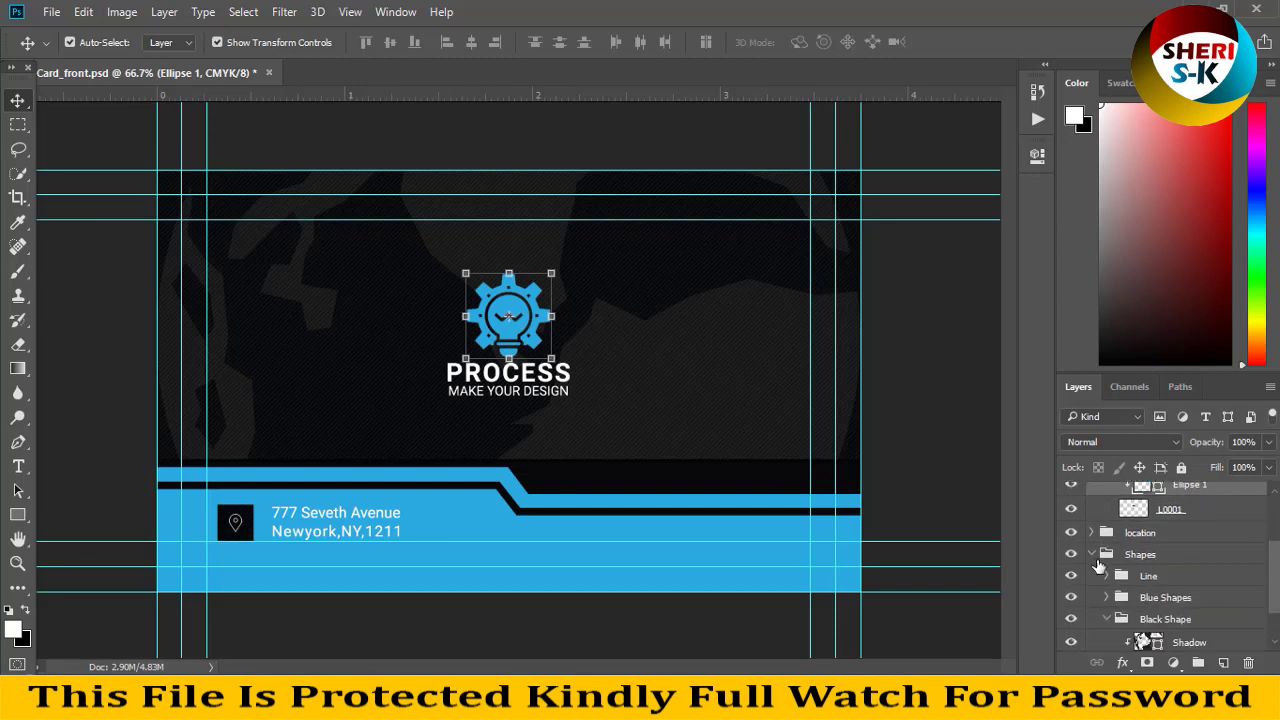
scroll(1143, 586, down, 1)
click(1160, 595)
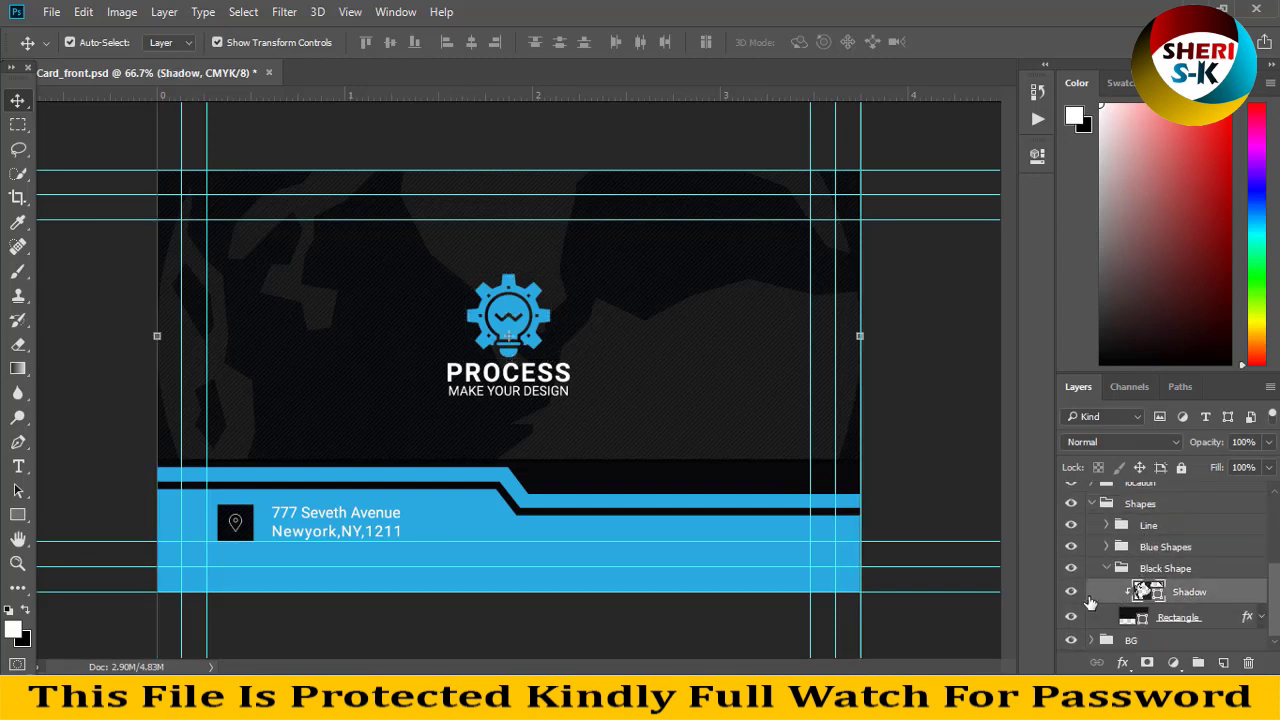
click(1071, 592)
click(1071, 594)
click(1071, 592)
click(1071, 592)
Step: Open AdobeStock_296792913 in its own floating window, undoing a trial copy onto the card
click(52, 12)
click(60, 49)
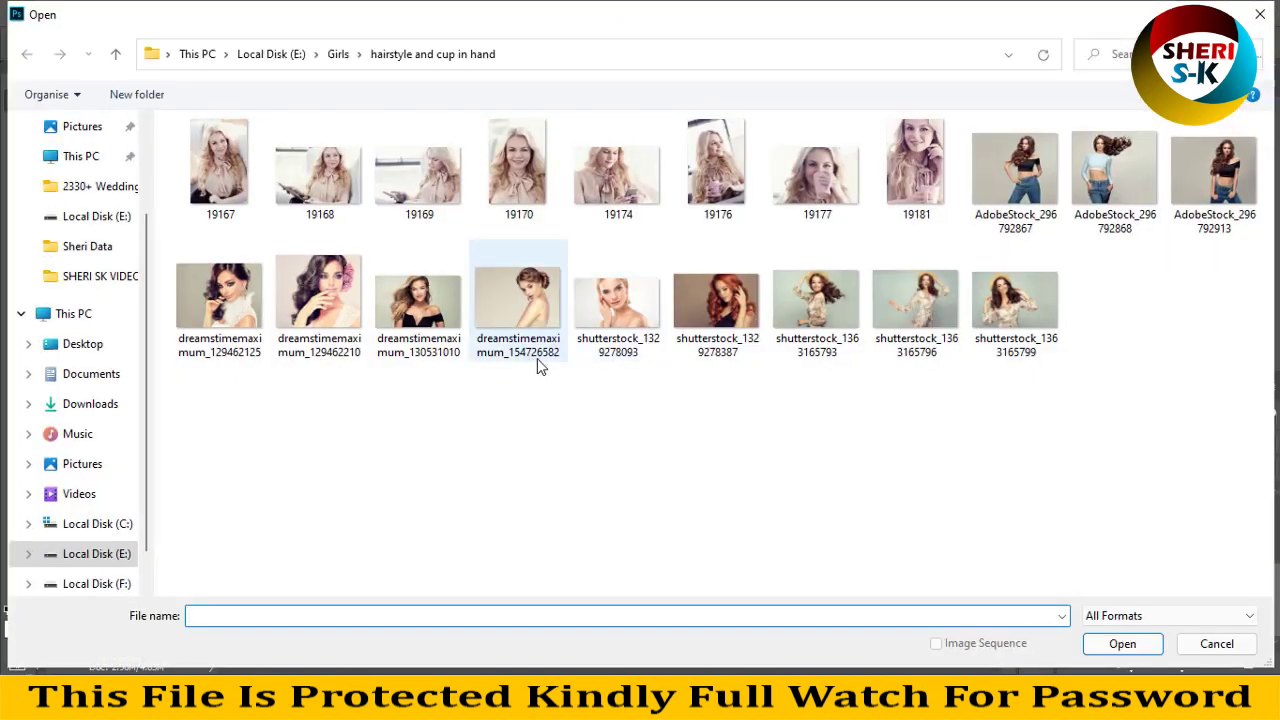
click(745, 335)
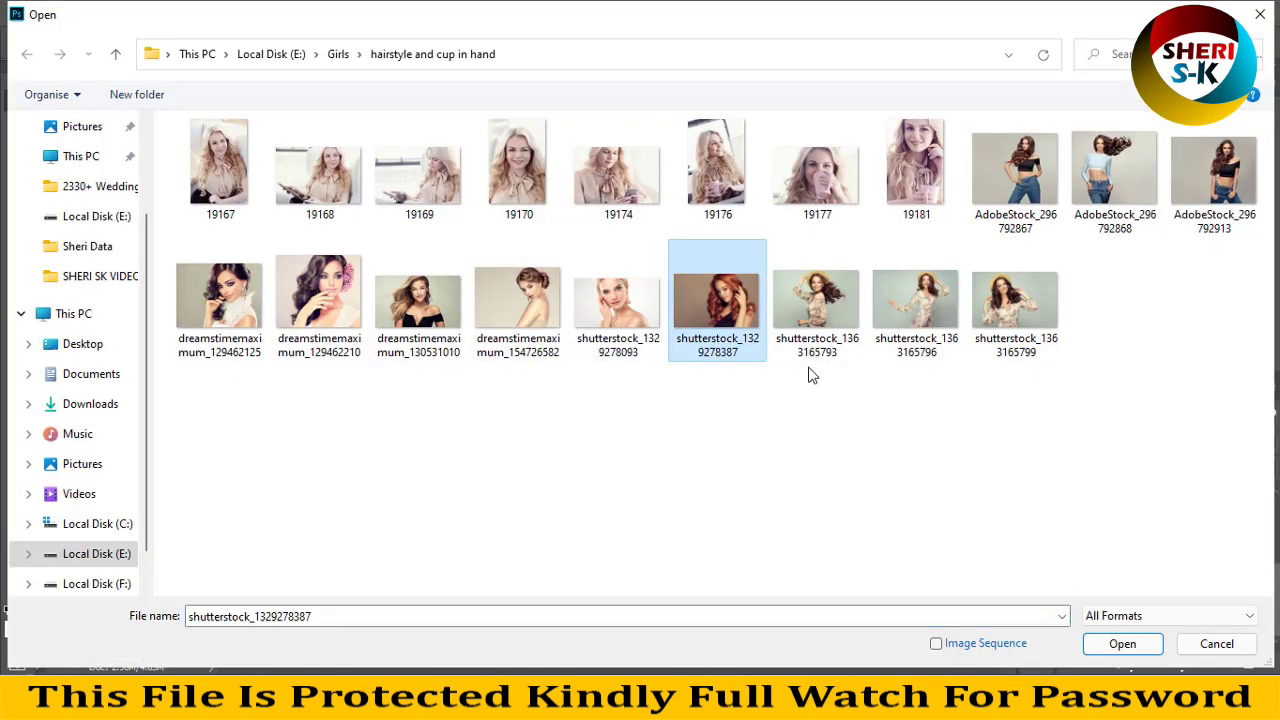
double_click(1204, 164)
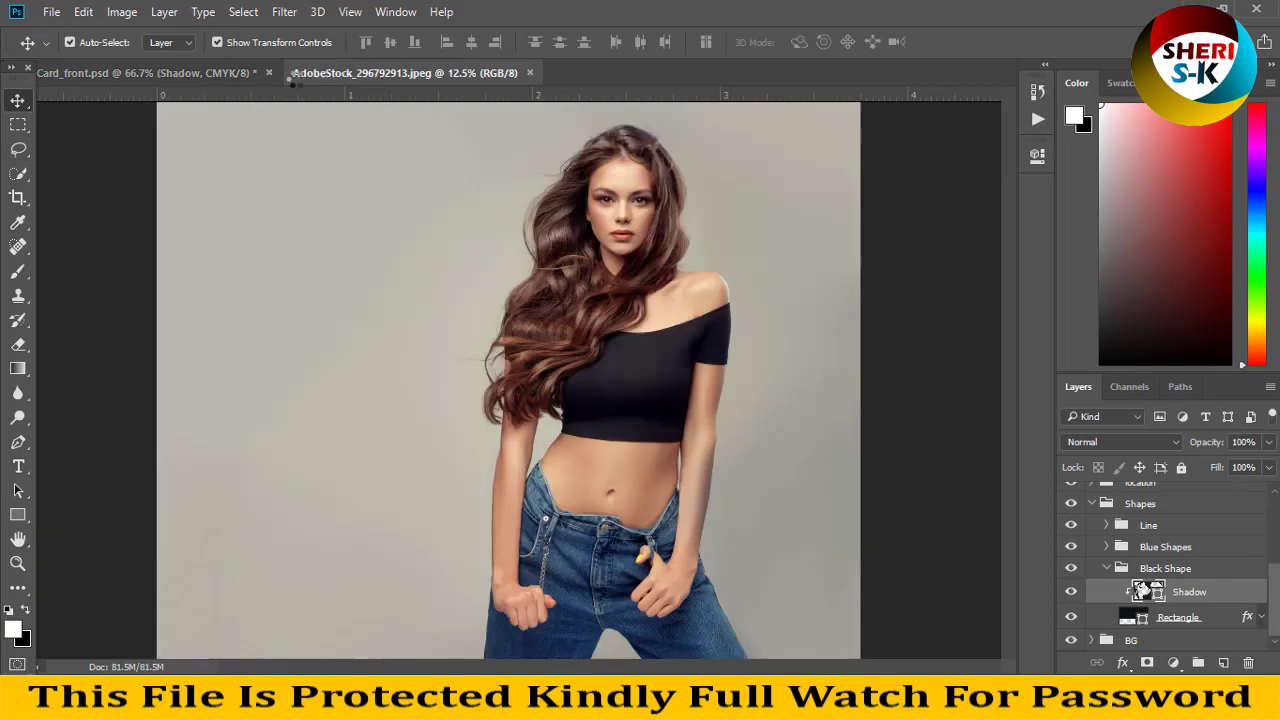
drag(408, 79, 586, 262)
drag(752, 293, 274, 283)
drag(528, 168, 836, 384)
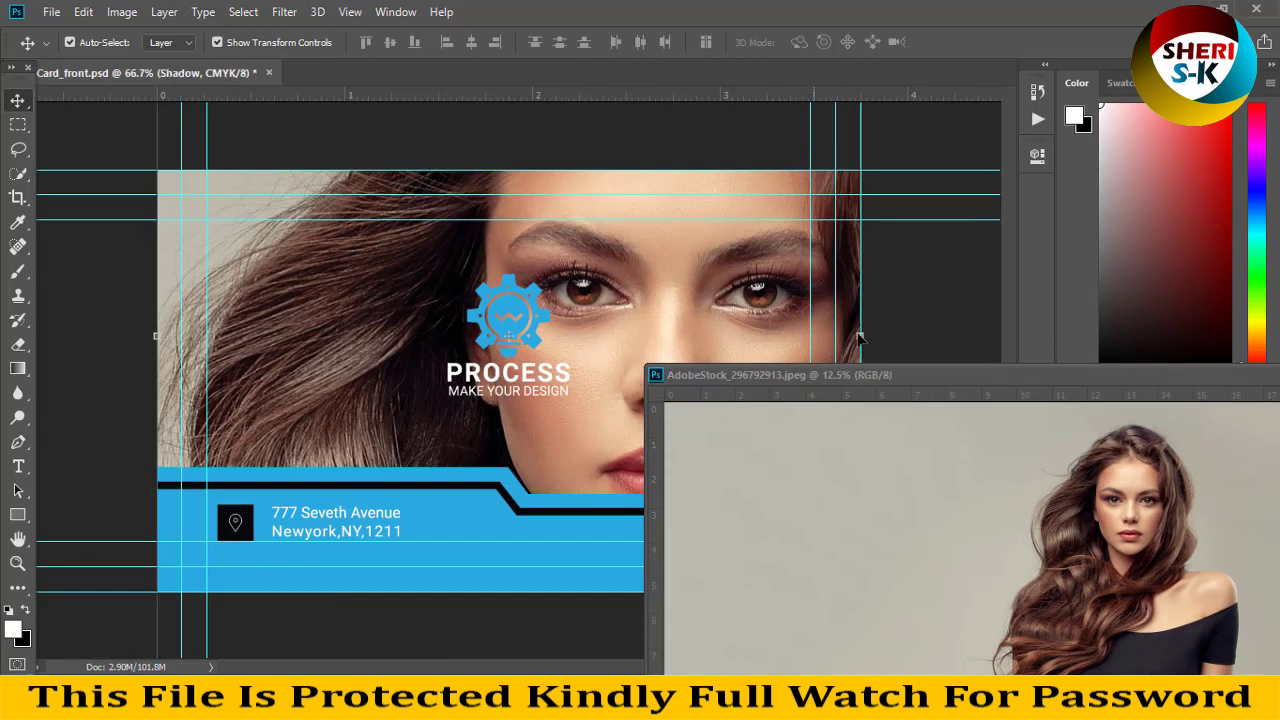
key(ctrl+z)
Step: Resize the stock photo to 3000 px wide with Image Size
right_click(865, 375)
click(892, 438)
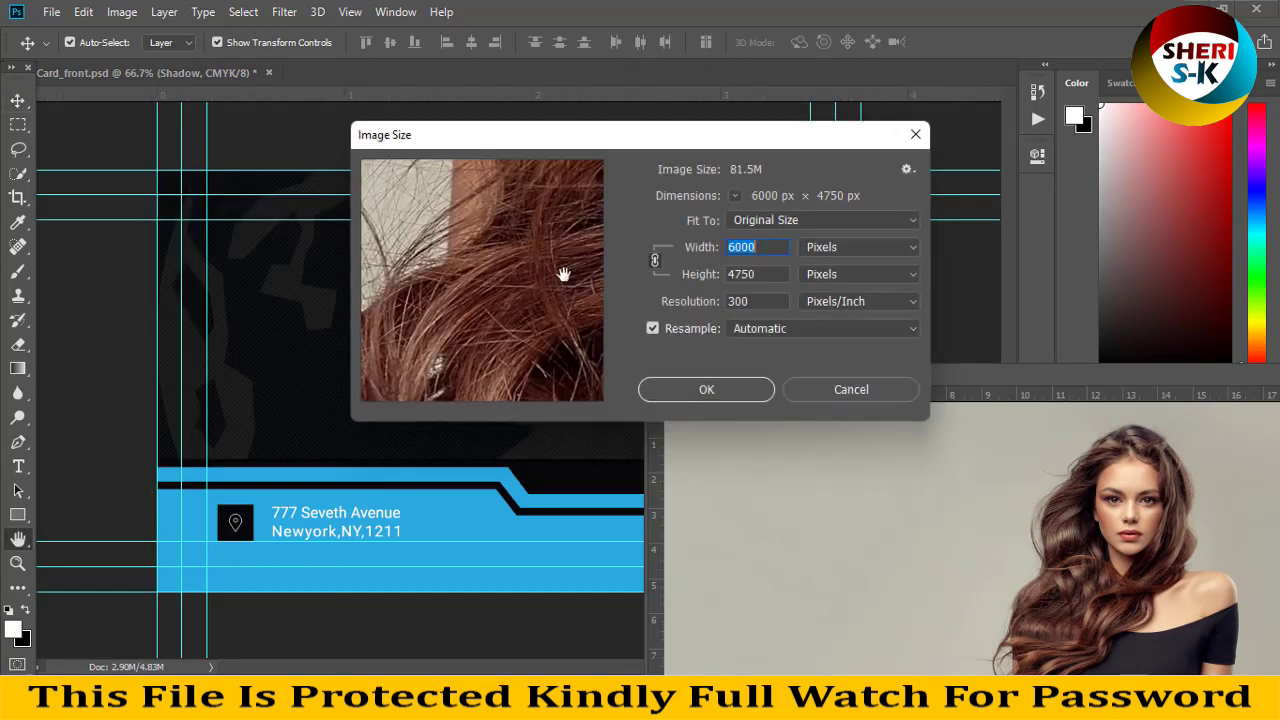
text(3000)
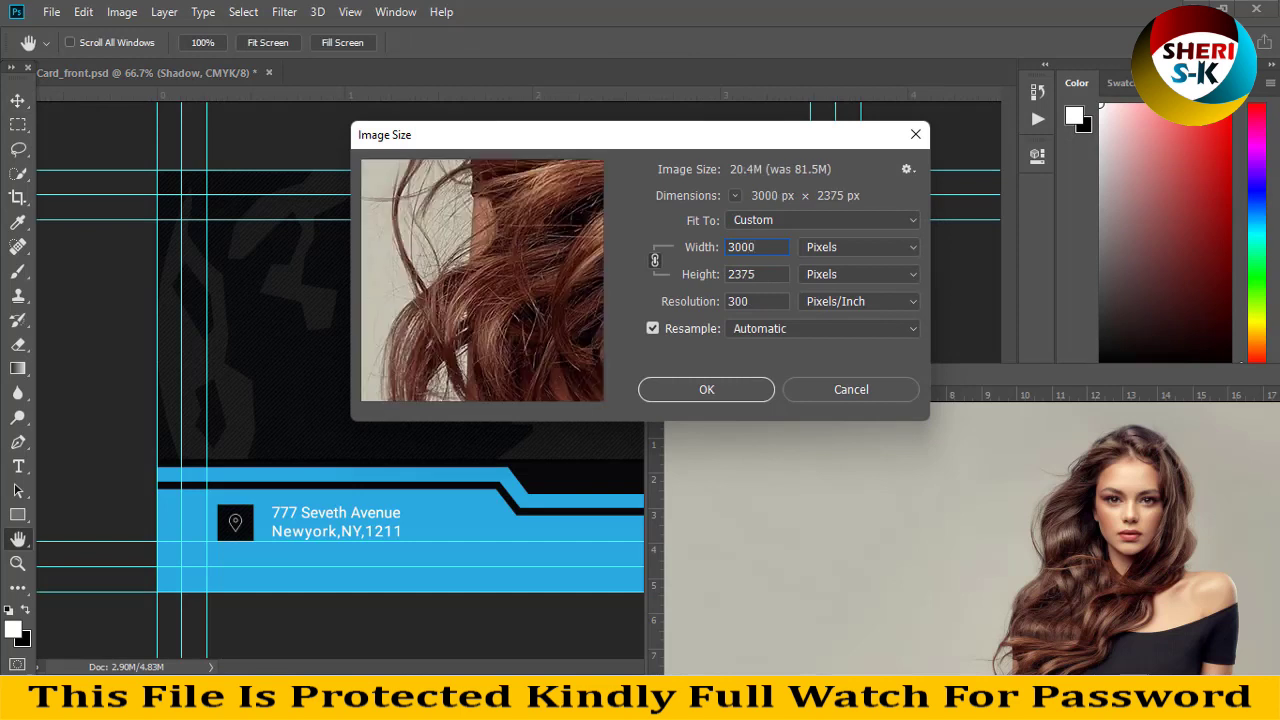
key(Return)
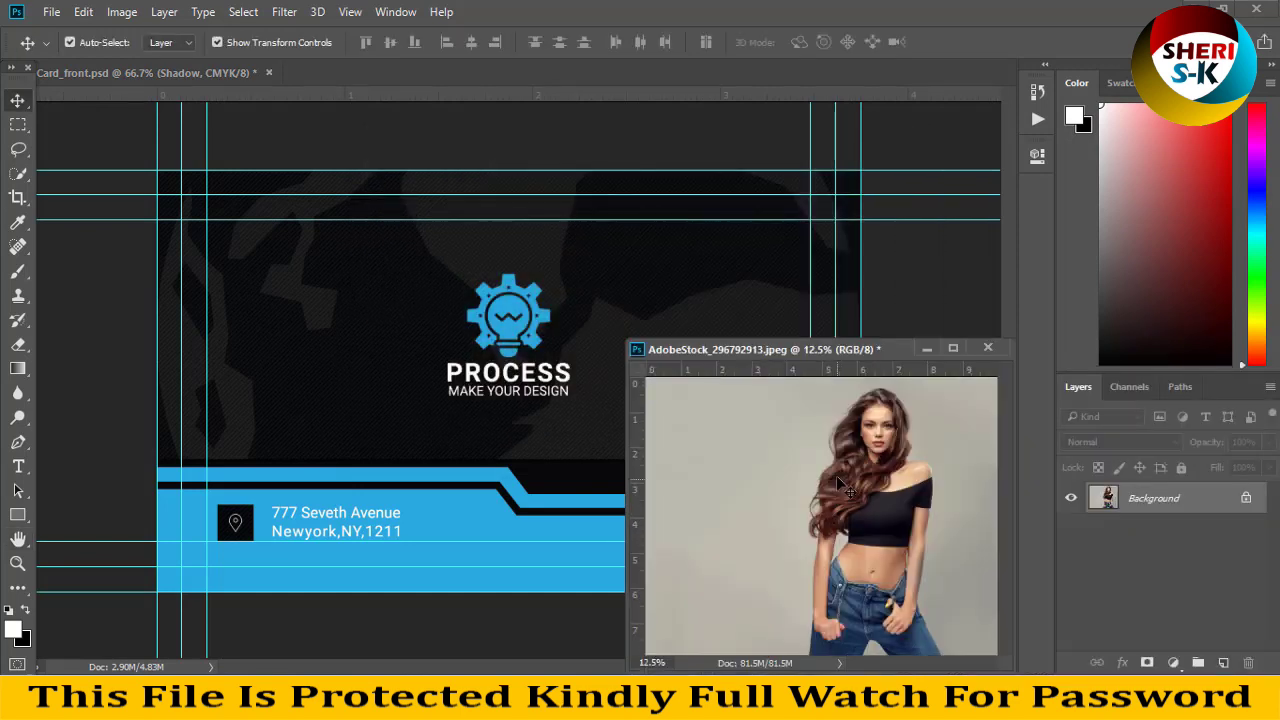
Step: Place the woman photo on Card_front, move it down to show her face, and clip it
drag(865, 332, 866, 333)
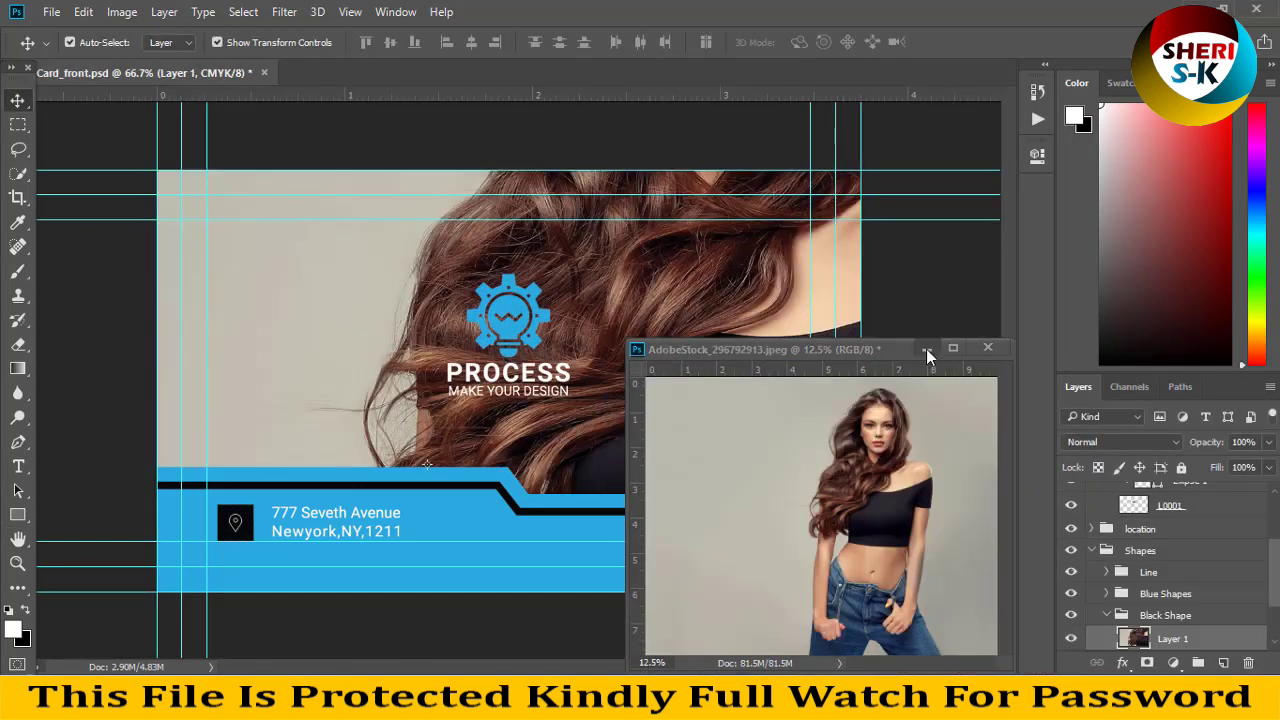
click(926, 349)
drag(655, 200, 682, 357)
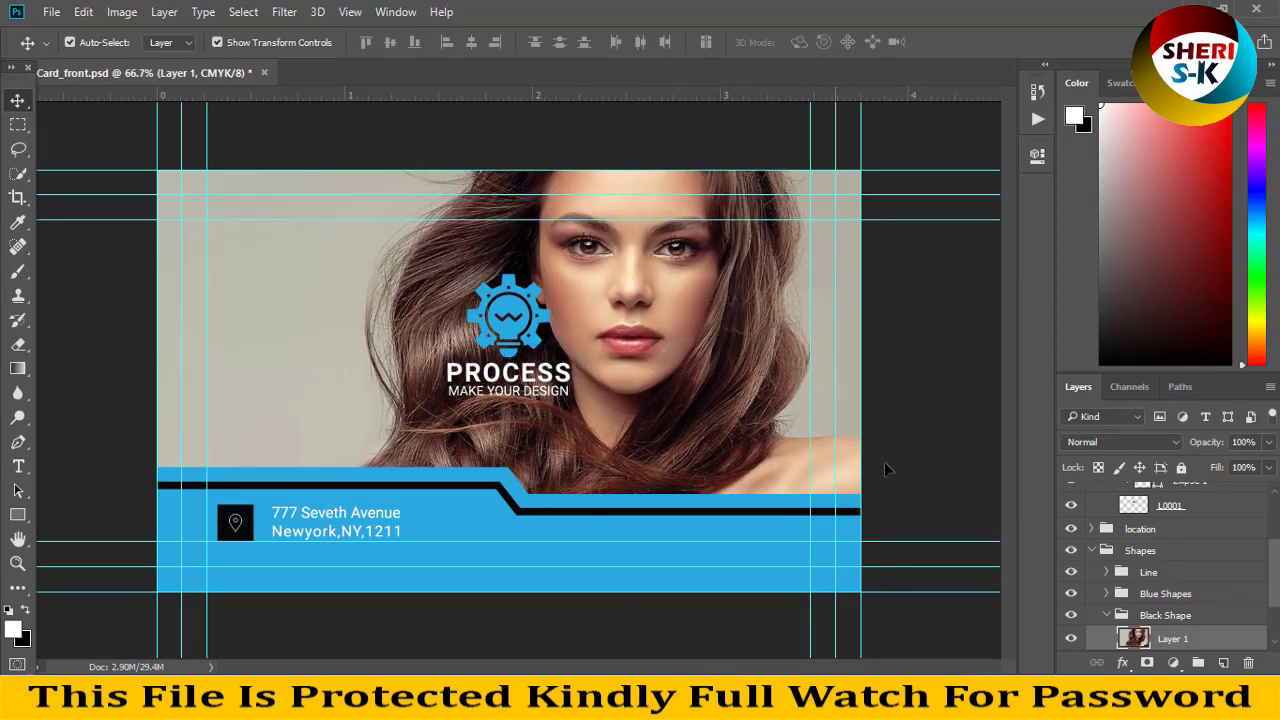
scroll(1183, 583, down, 1)
right_click(1169, 608)
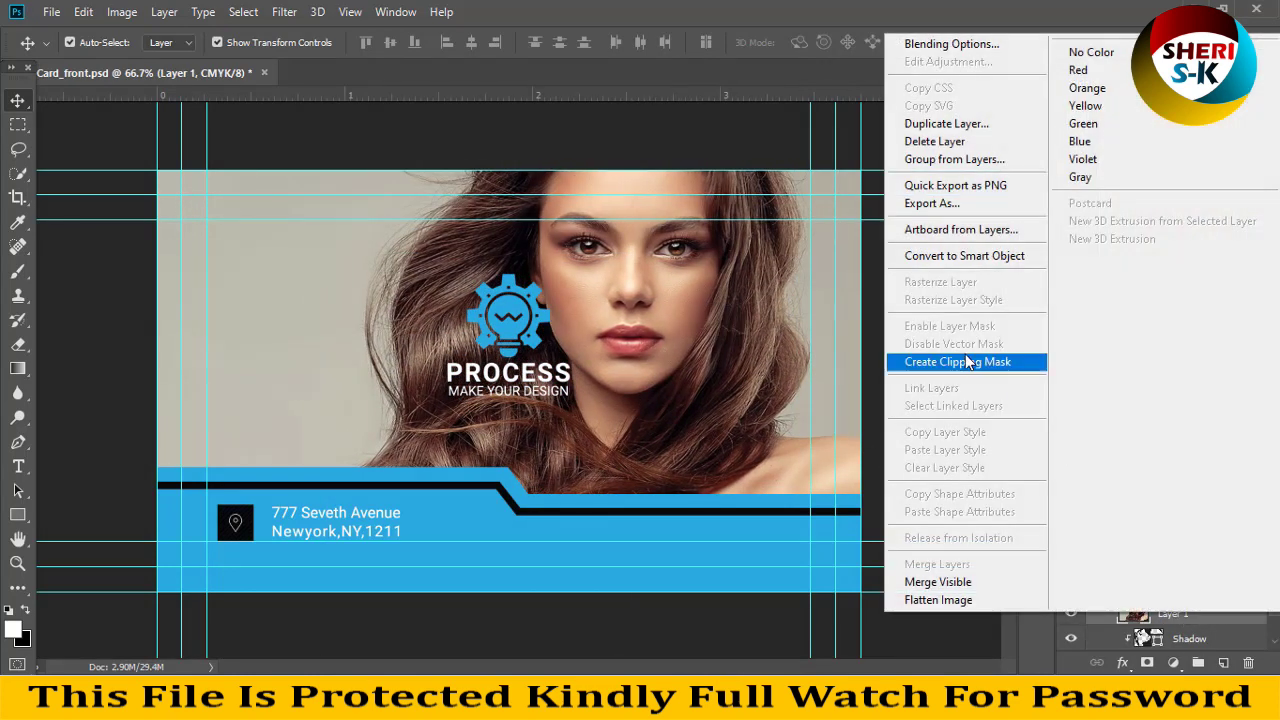
click(965, 356)
Step: Reorder the photo layer and delete the Shadow layer
scroll(1215, 628, down, 2)
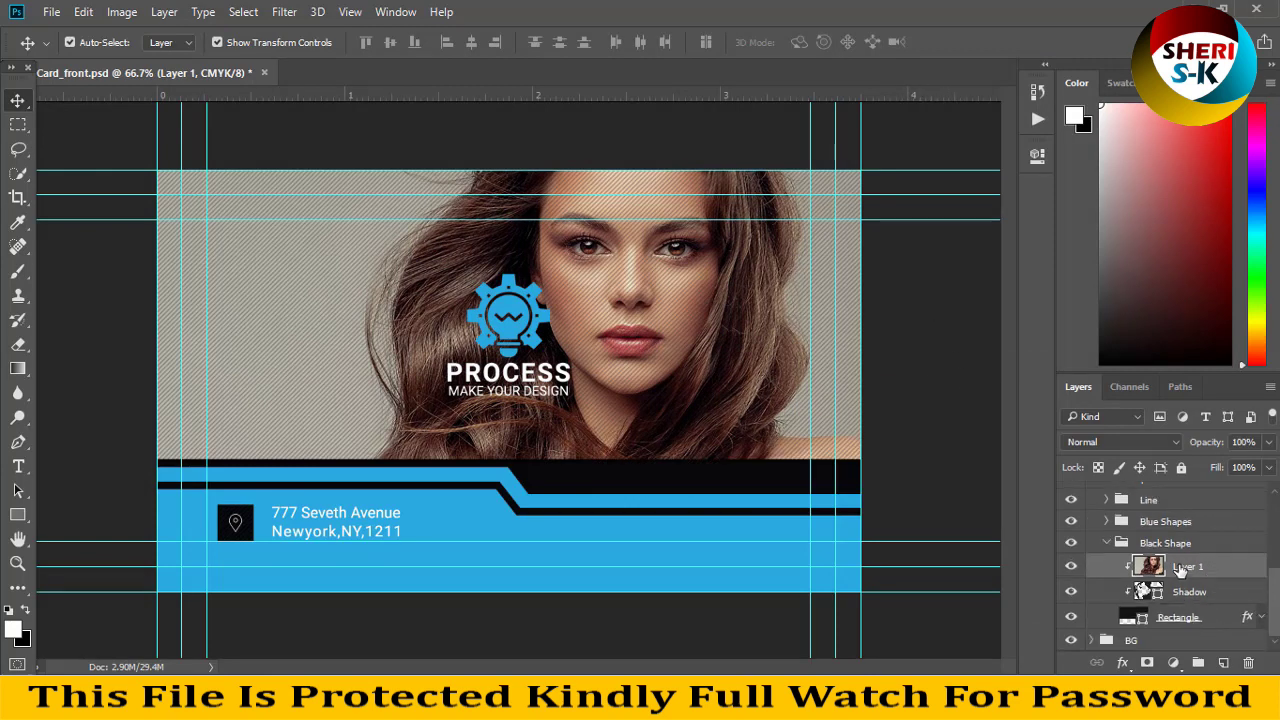
drag(1180, 567, 1172, 593)
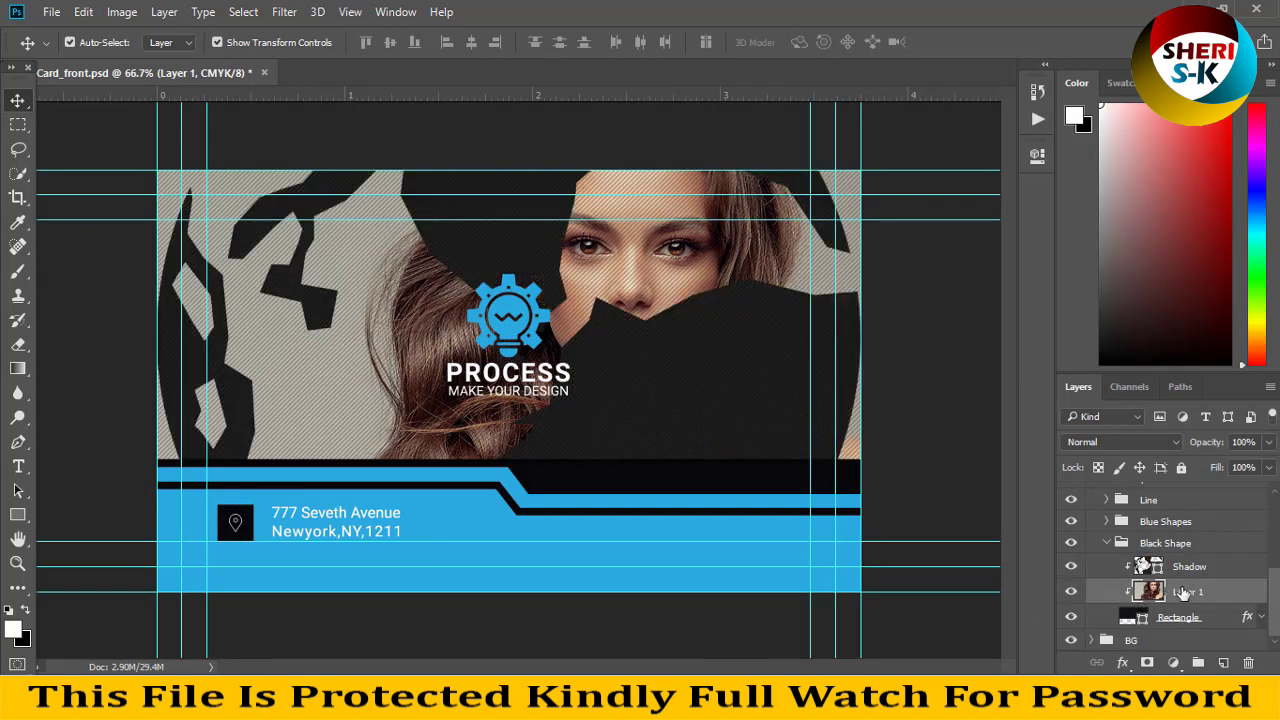
click(1182, 570)
key(Delete)
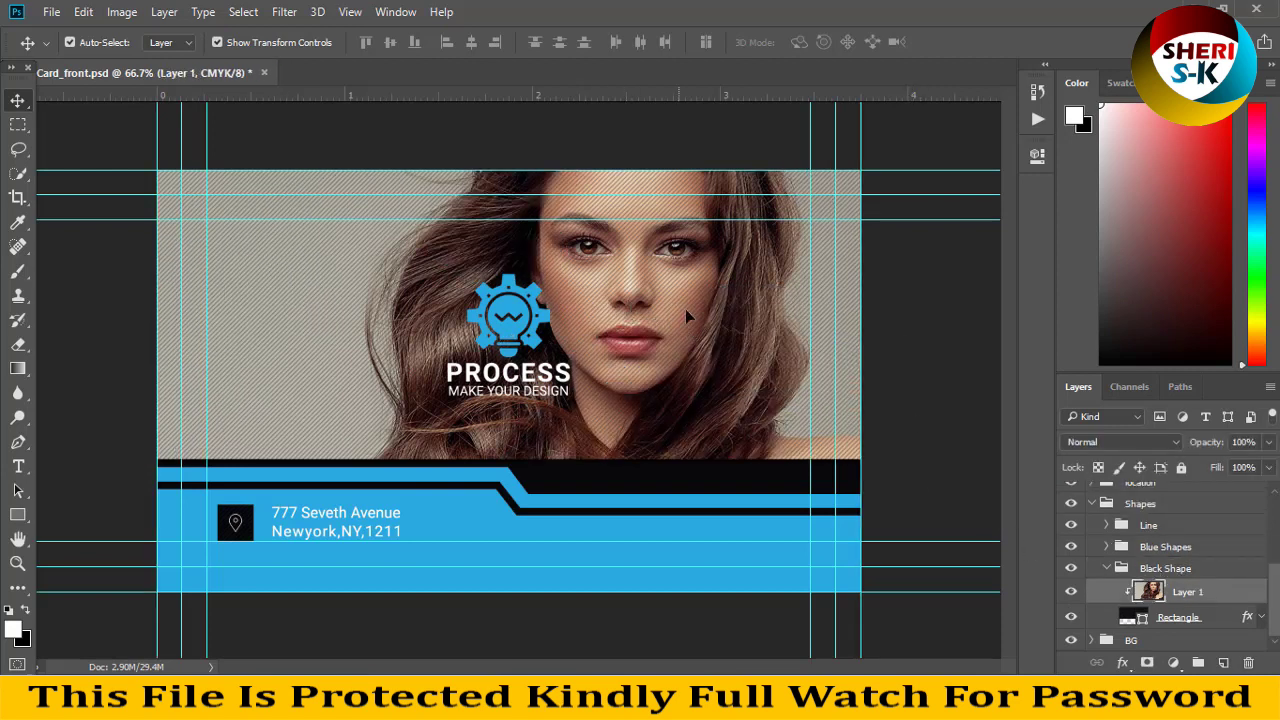
Step: Set the Rectangle fill to the blue sampled from the card
double_click(1141, 620)
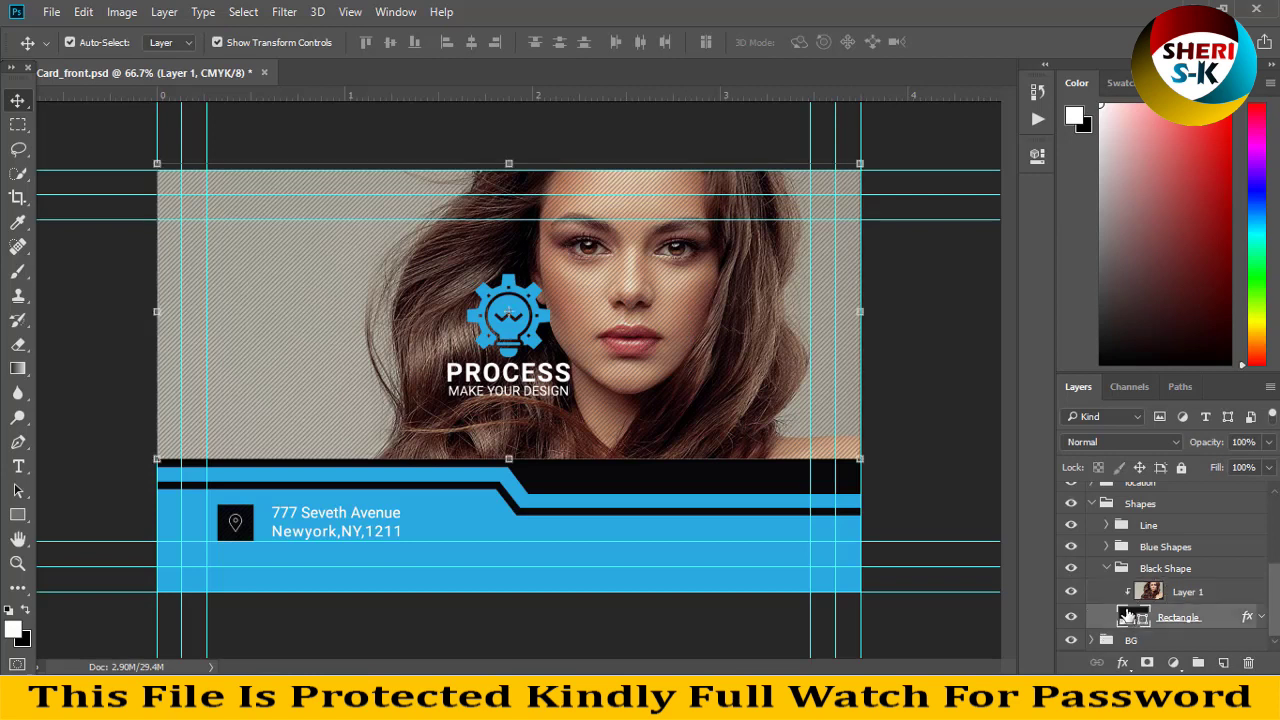
click(613, 551)
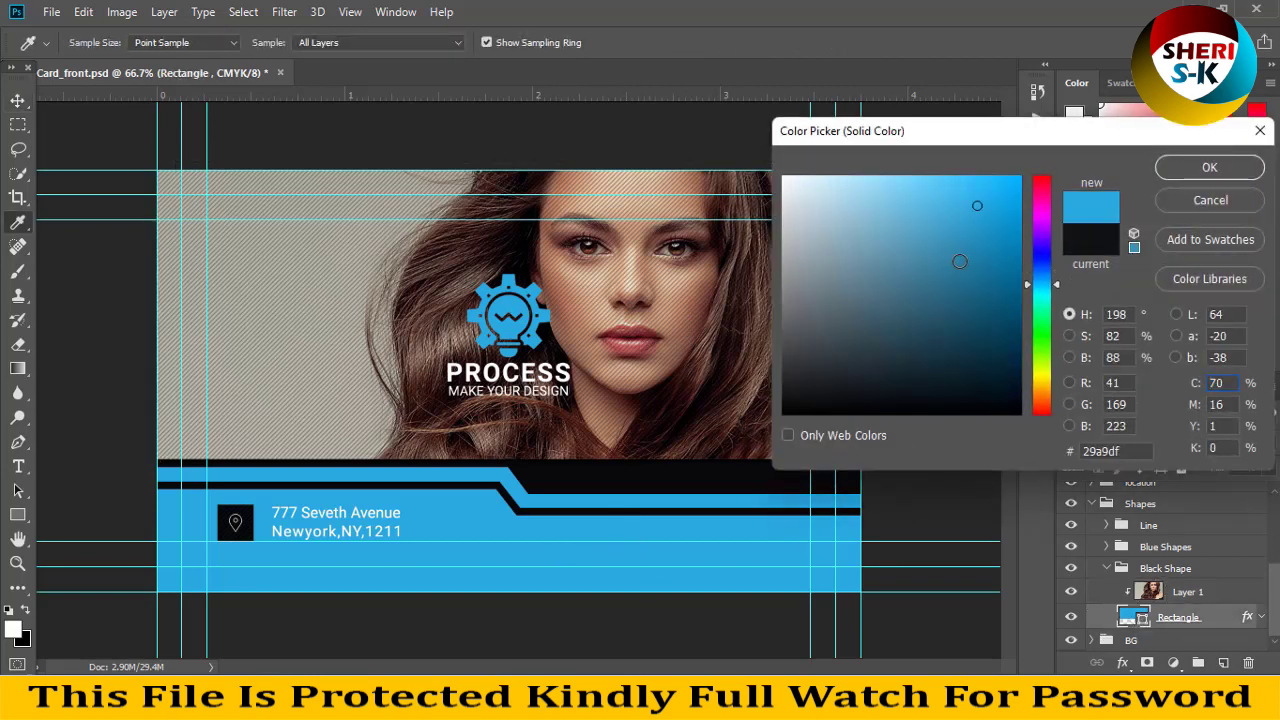
key(Return)
key(v)
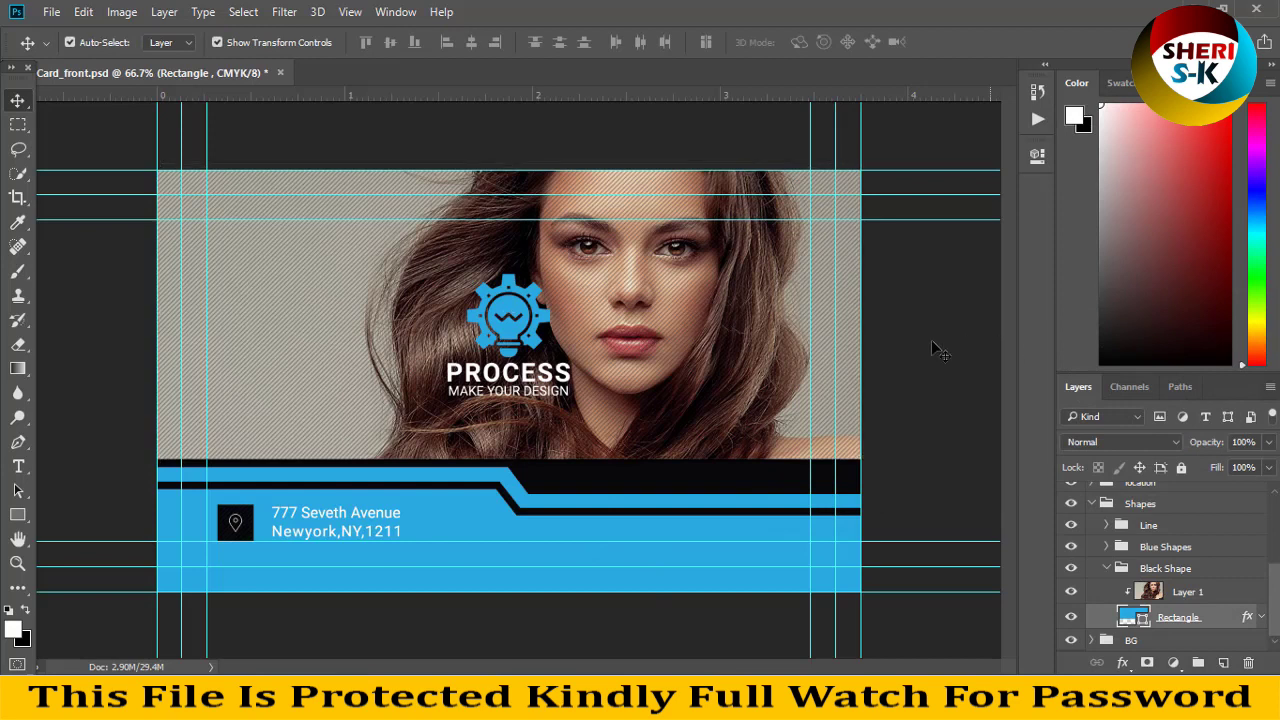
click(895, 348)
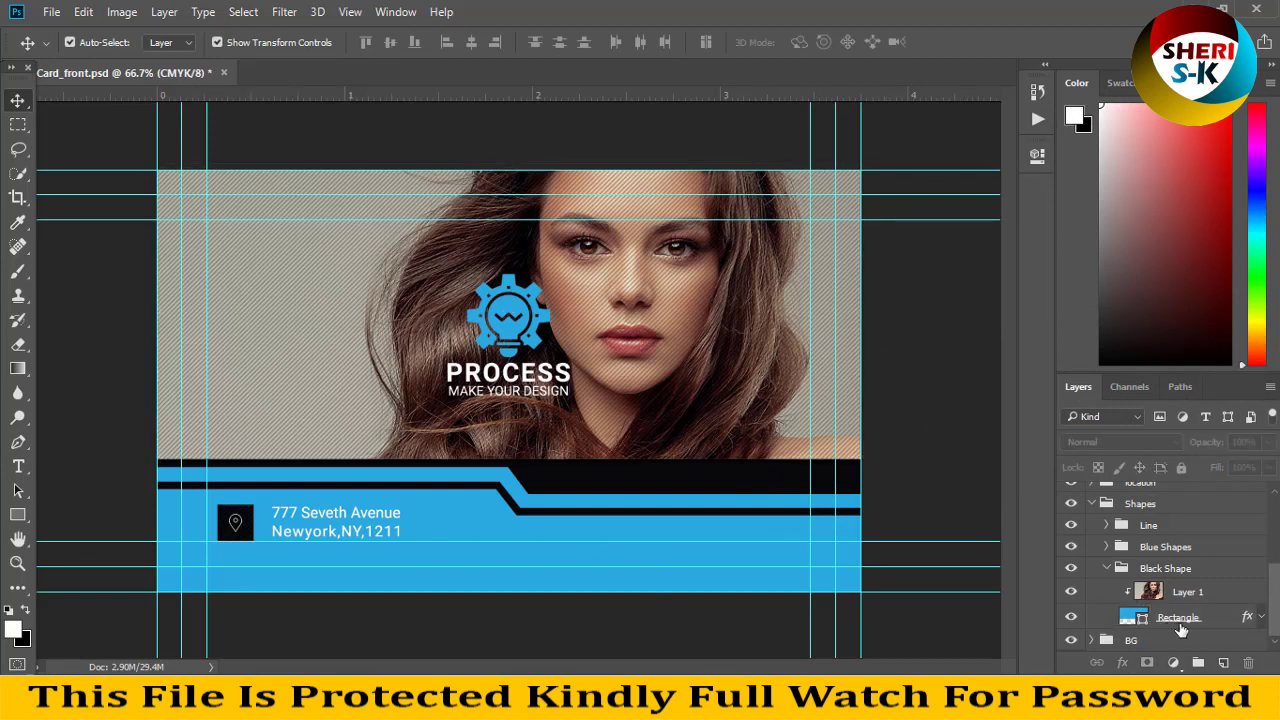
Step: Try purple and pink-red fills on the BG layer, cancel, and close Card_front
click(1104, 640)
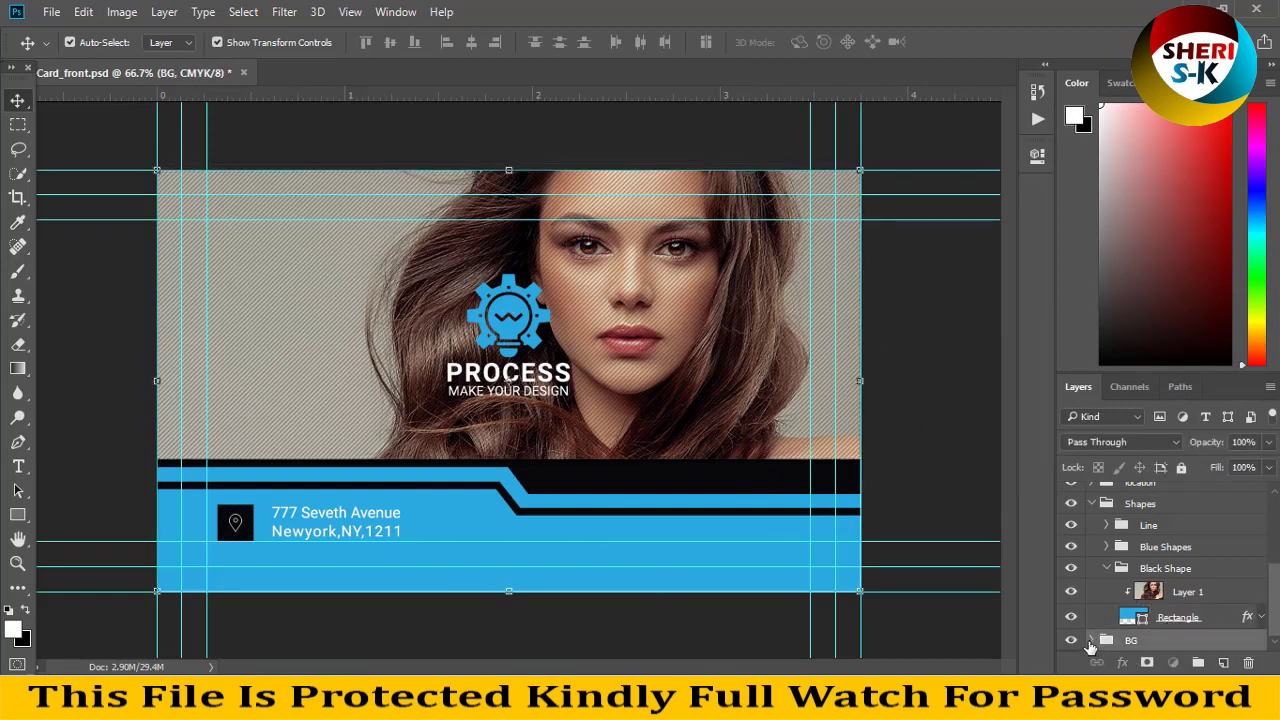
click(1092, 640)
click(1129, 642)
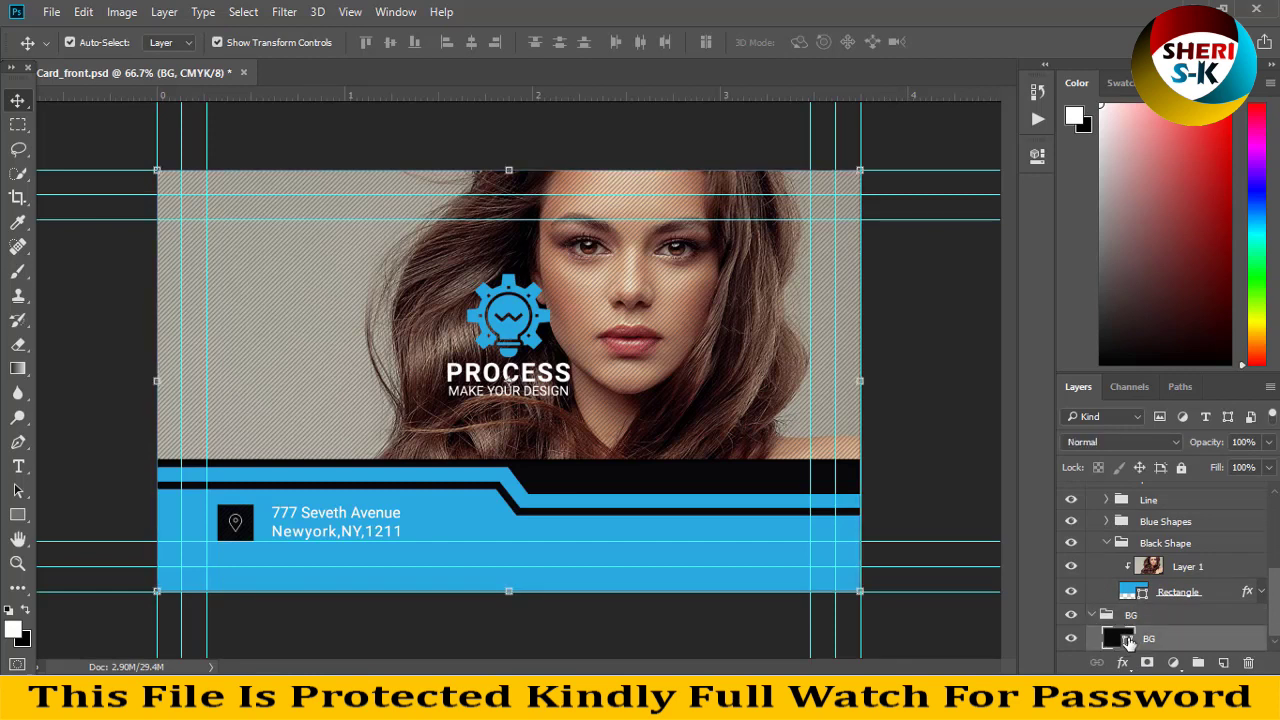
double_click(1127, 642)
click(957, 286)
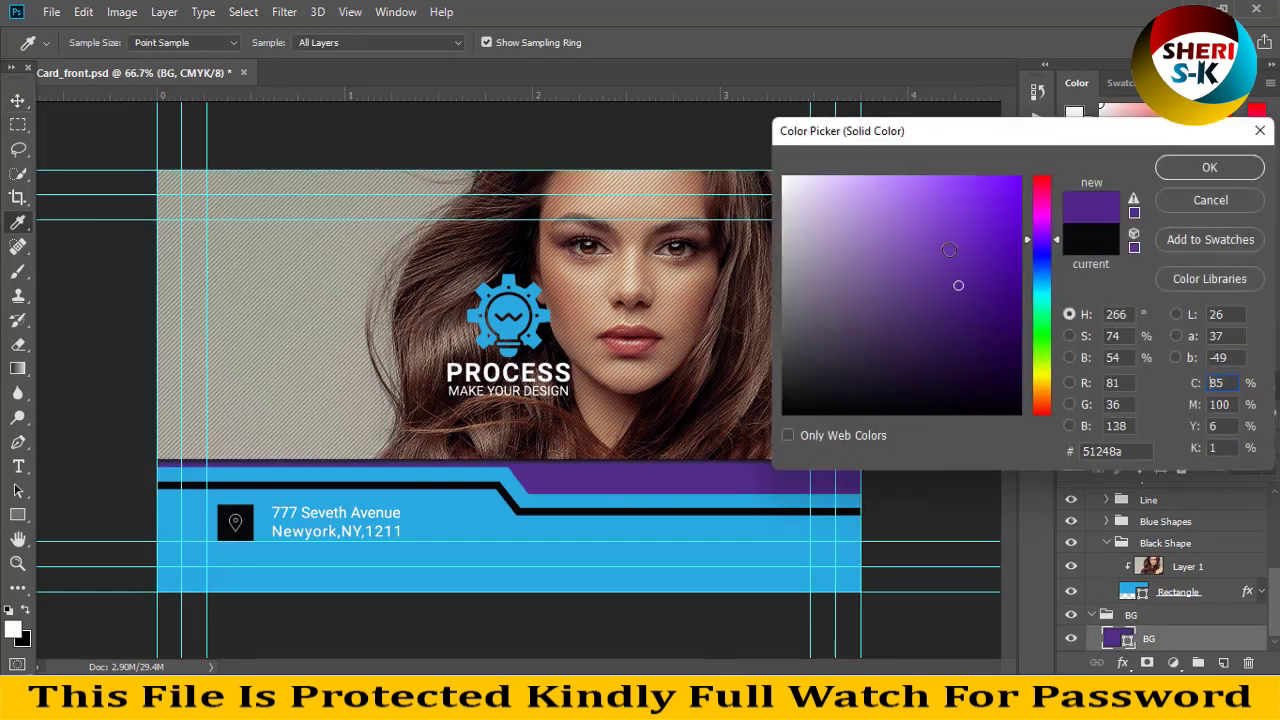
click(924, 305)
click(1040, 188)
click(989, 200)
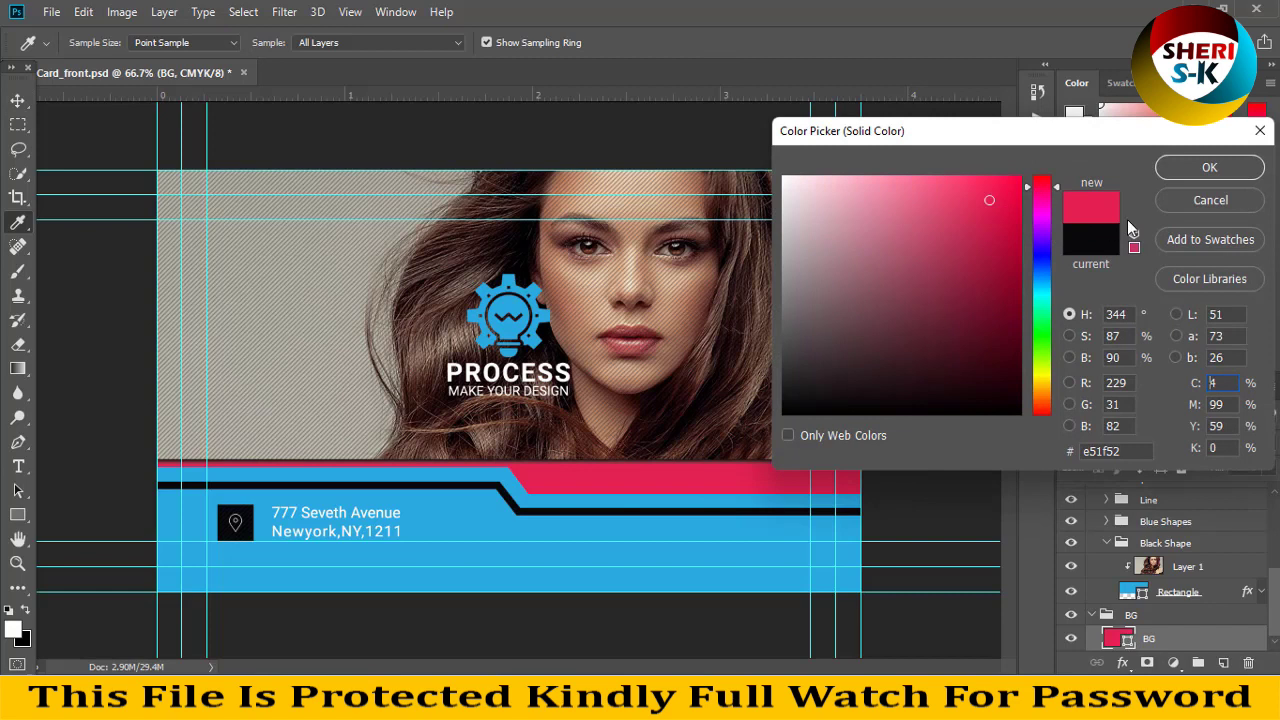
click(1201, 192)
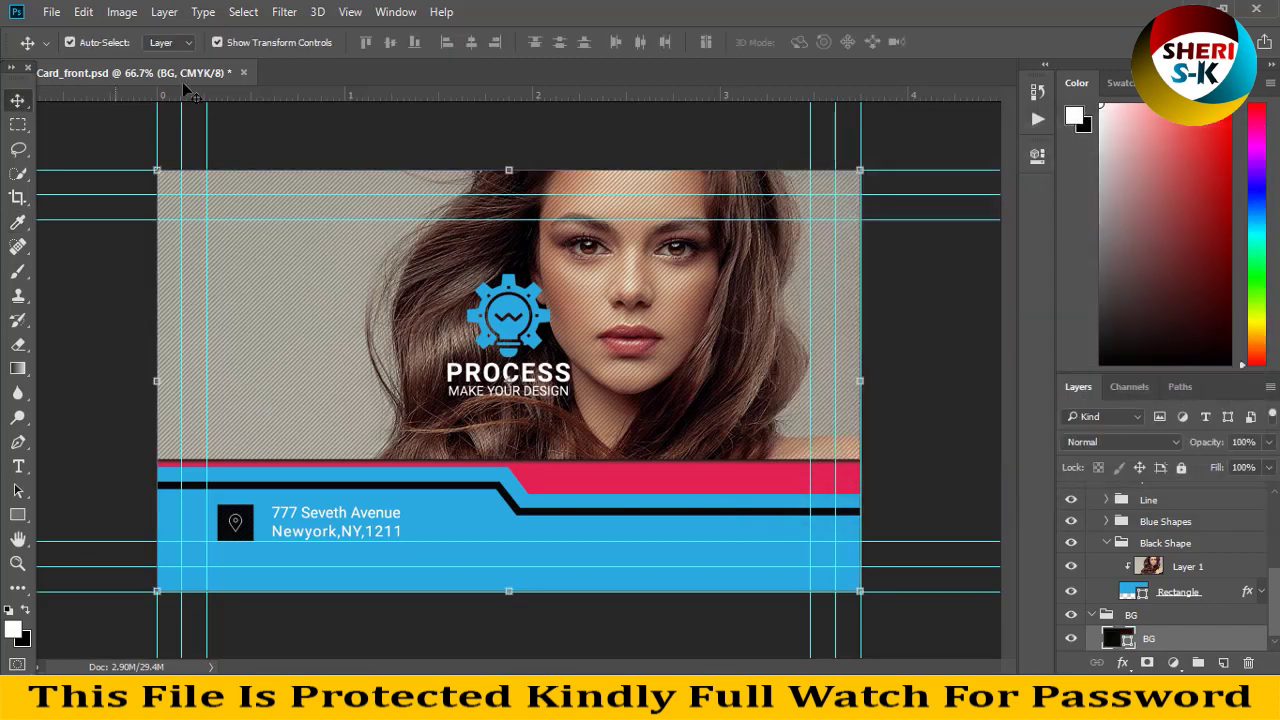
click(243, 73)
Step: Discard Card_front's changes and return to the business card collection folder in Explorer
click(646, 274)
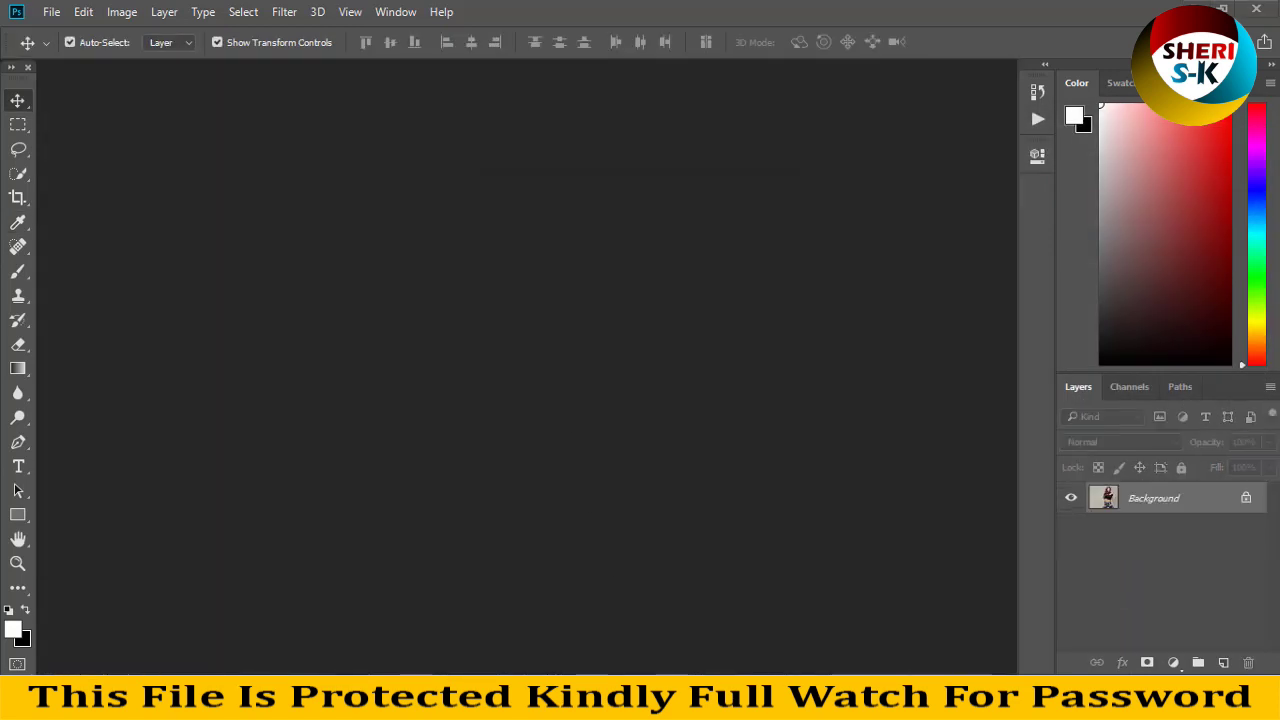
mouse_move(557, 700)
click(596, 592)
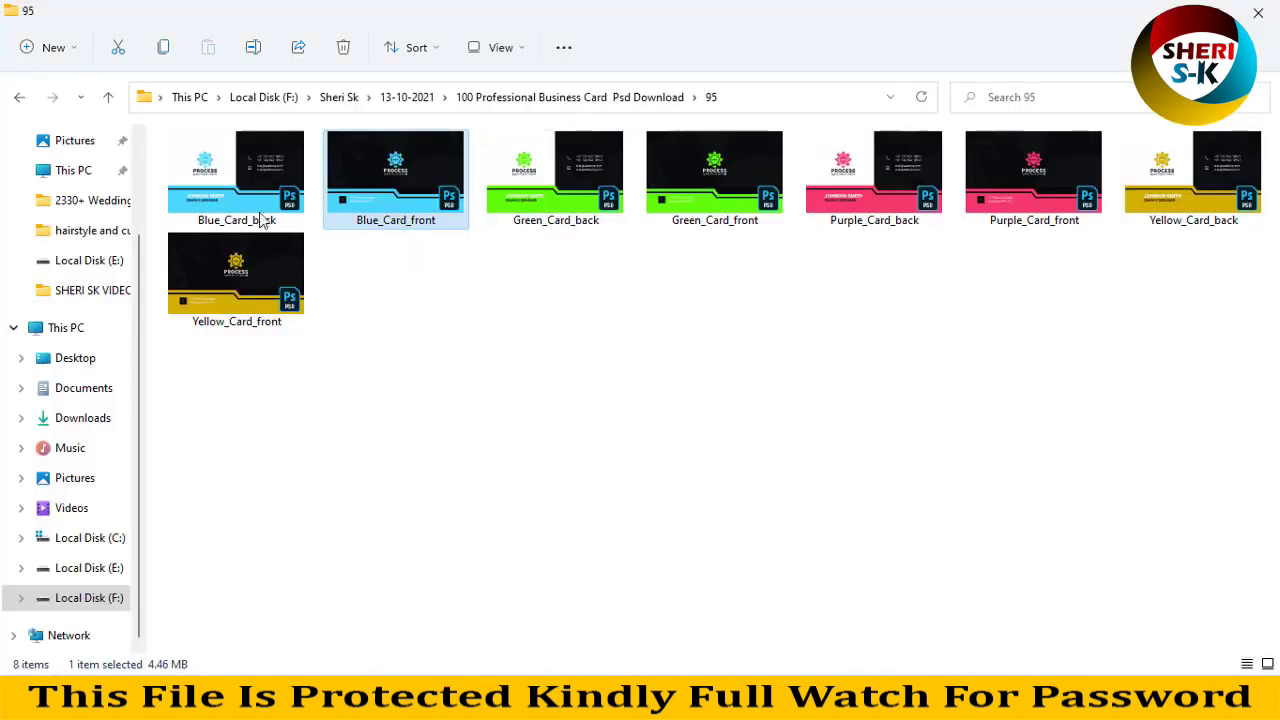
click(240, 170)
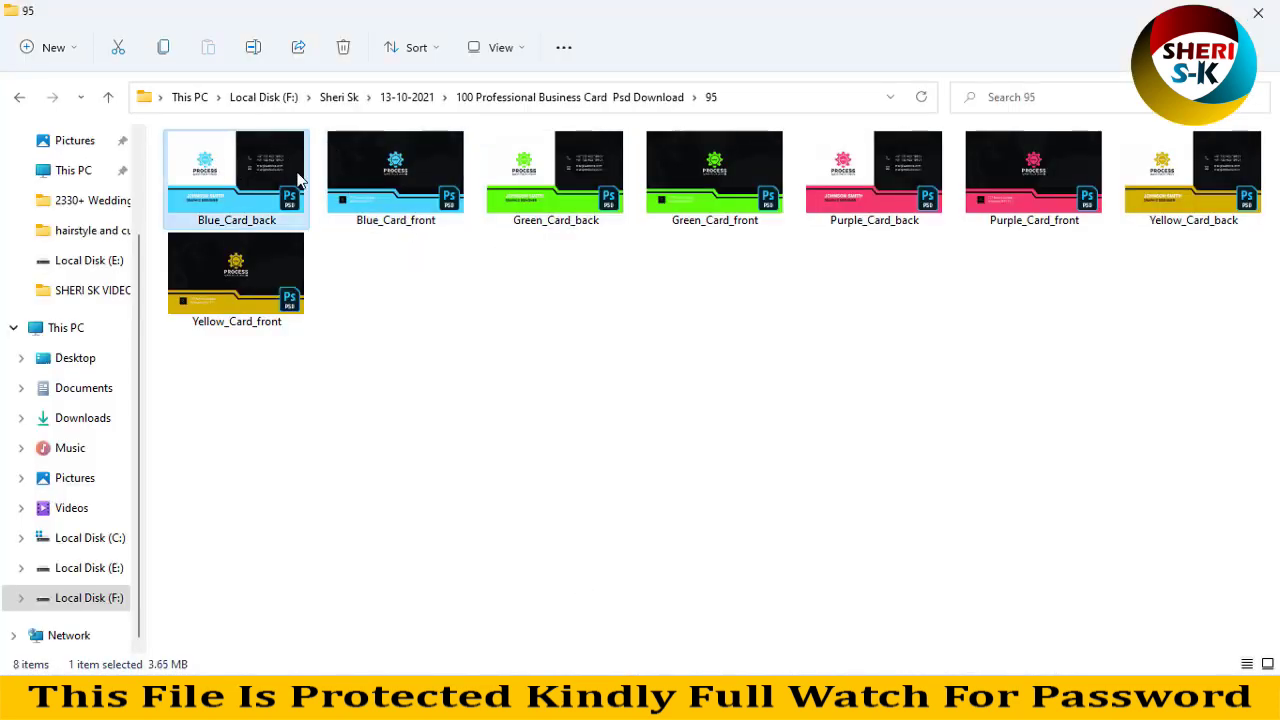
key(alt+Up)
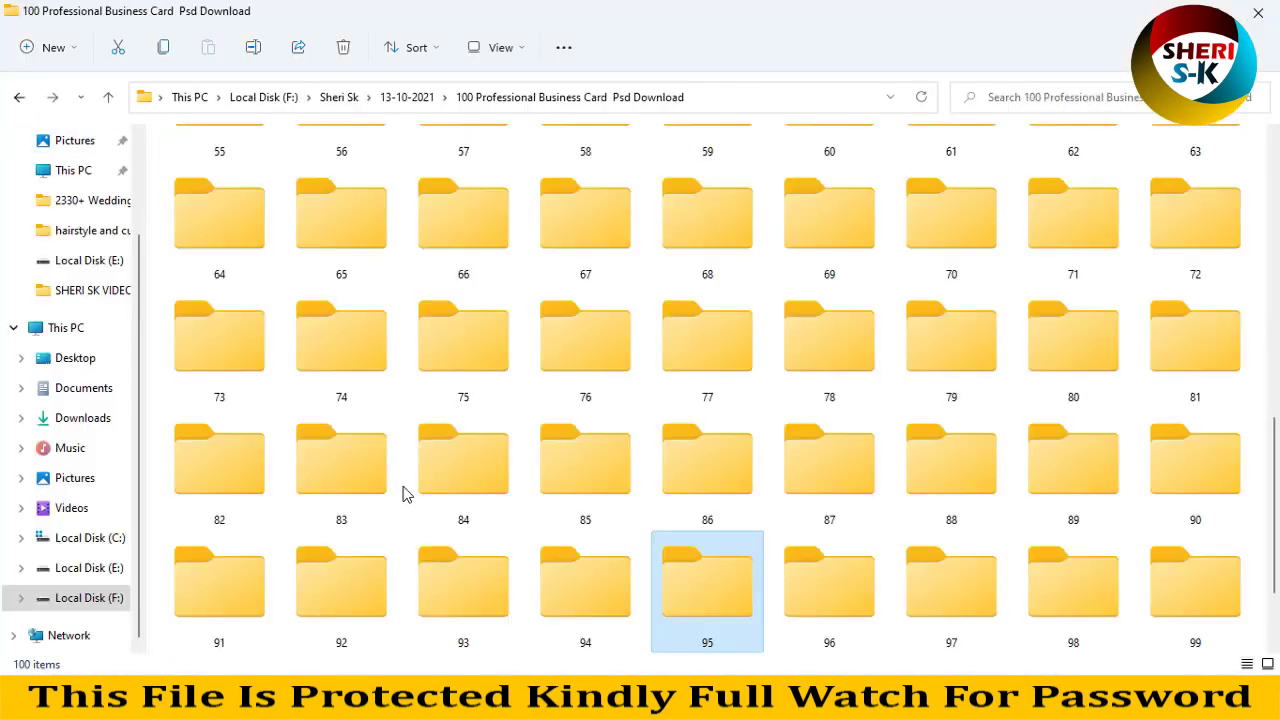
Step: Browse template folders 95, 94 and 92 of the collection
double_click(707, 594)
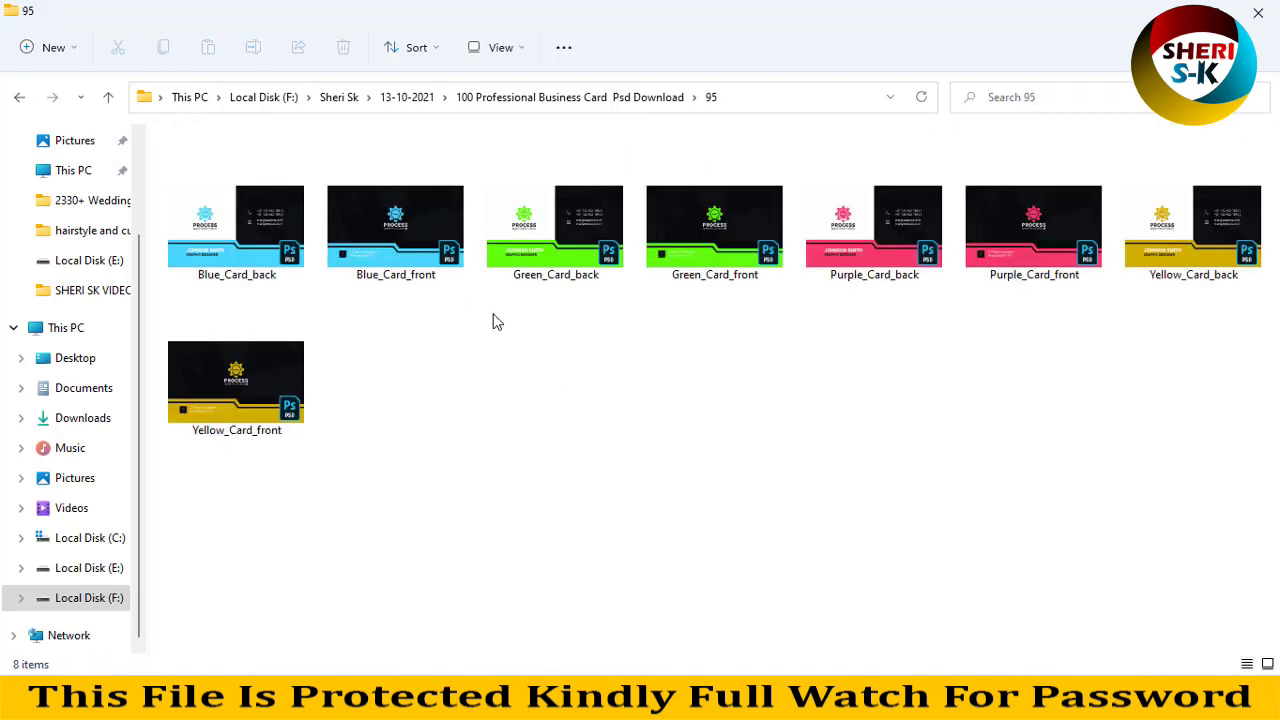
click(19, 97)
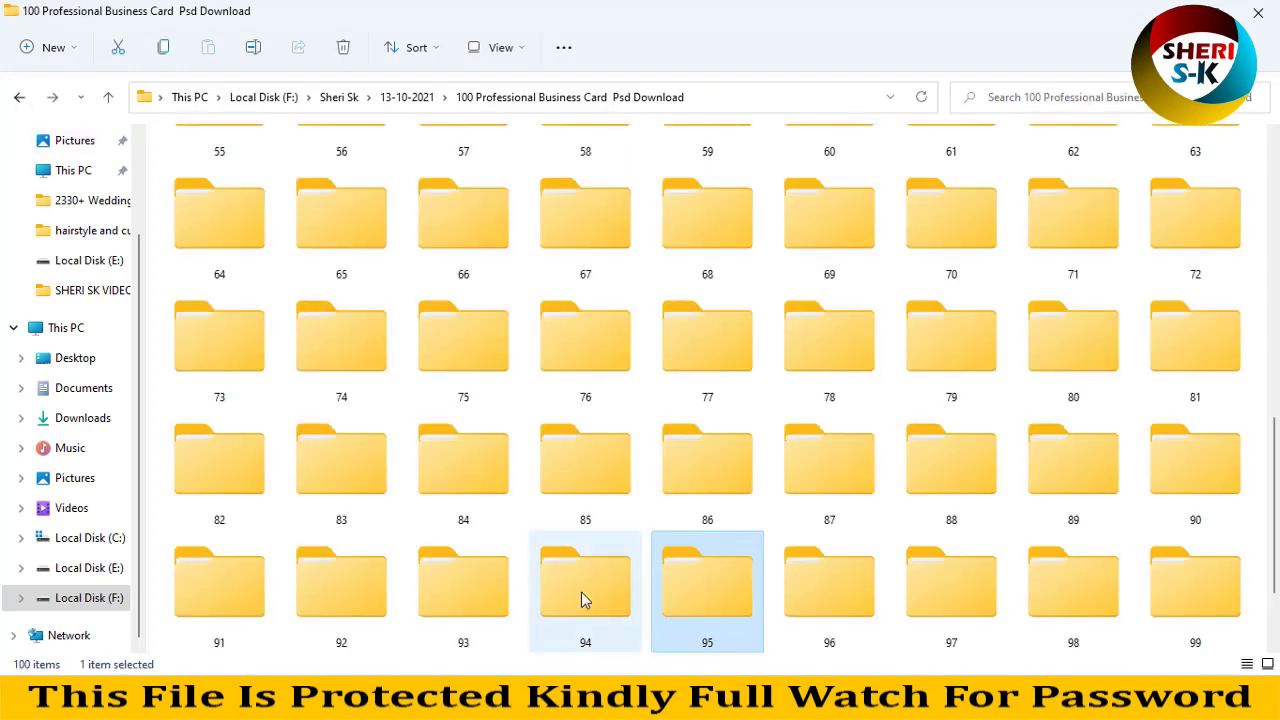
double_click(581, 592)
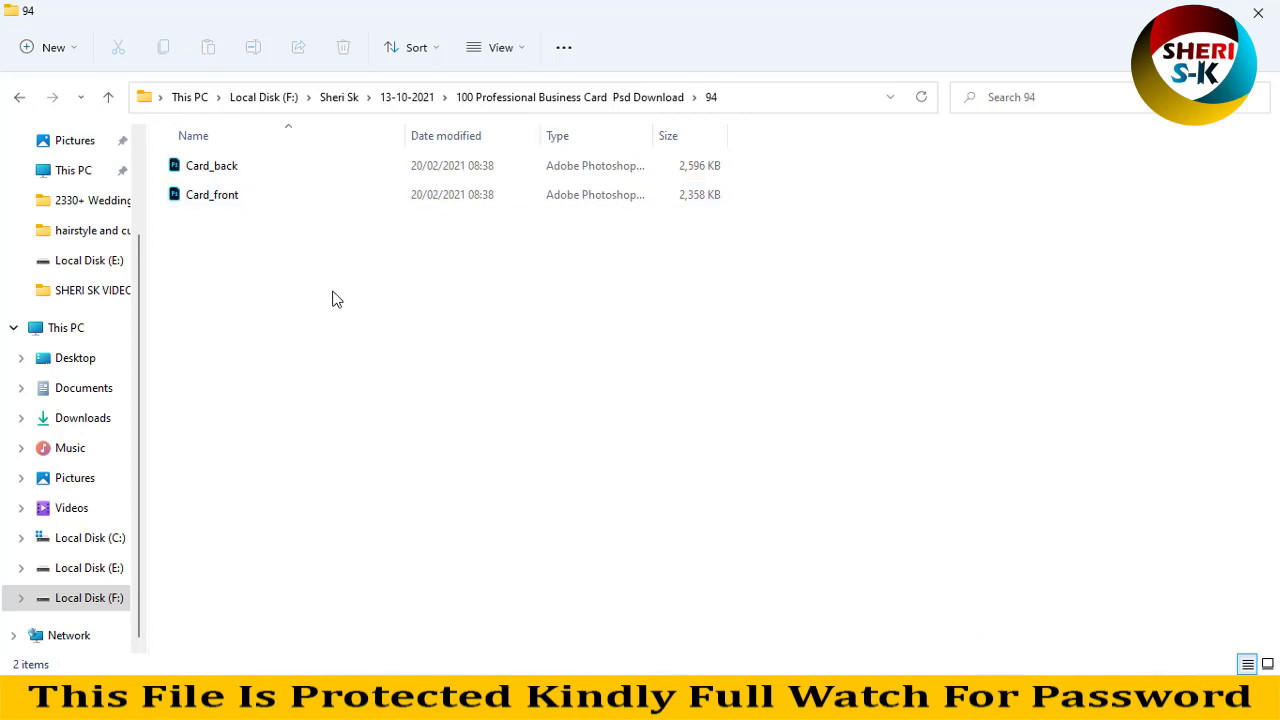
click(19, 97)
double_click(290, 600)
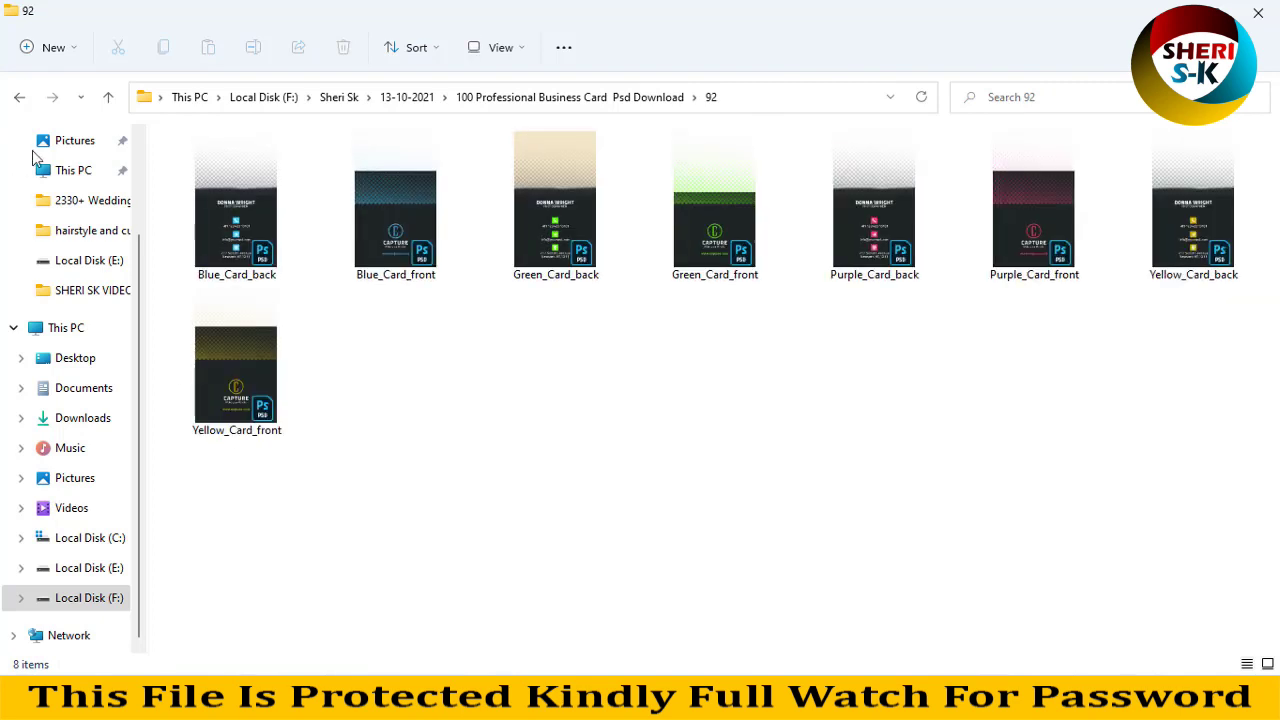
click(17, 99)
scroll(254, 203, up, 10)
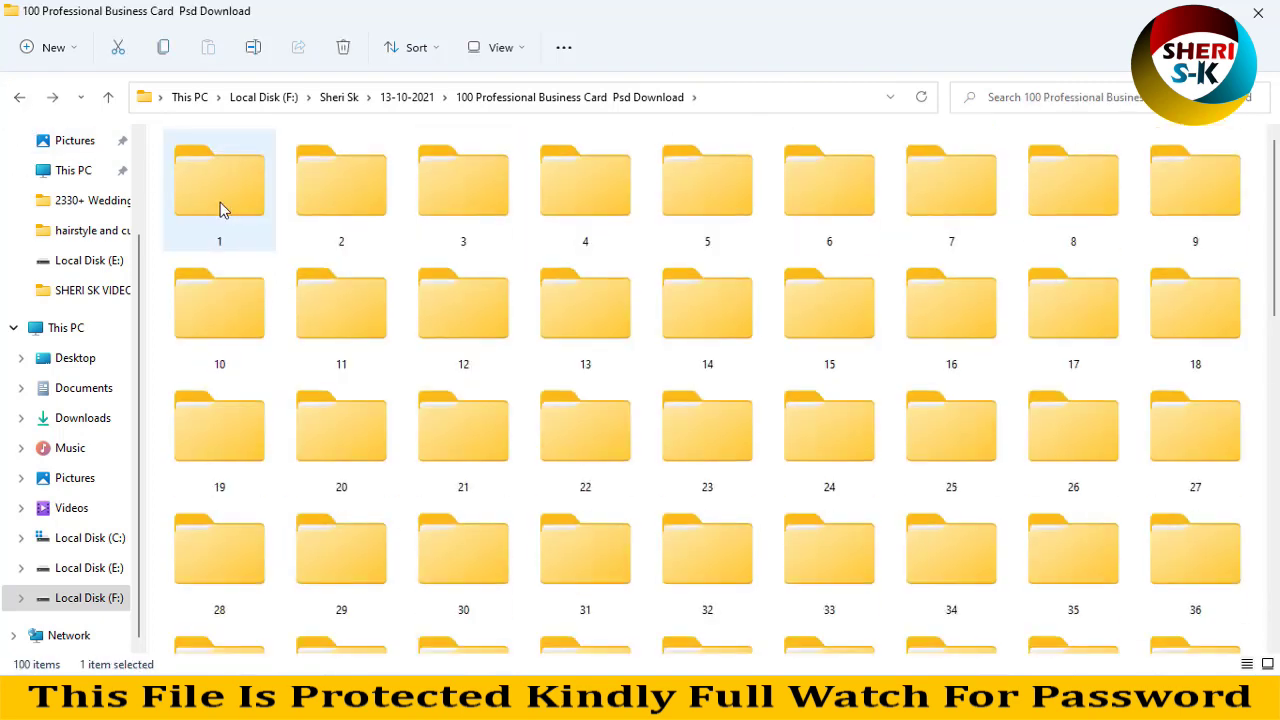
Step: Open 1_Purple_back.psd from folder 1 in Photoshop
double_click(223, 206)
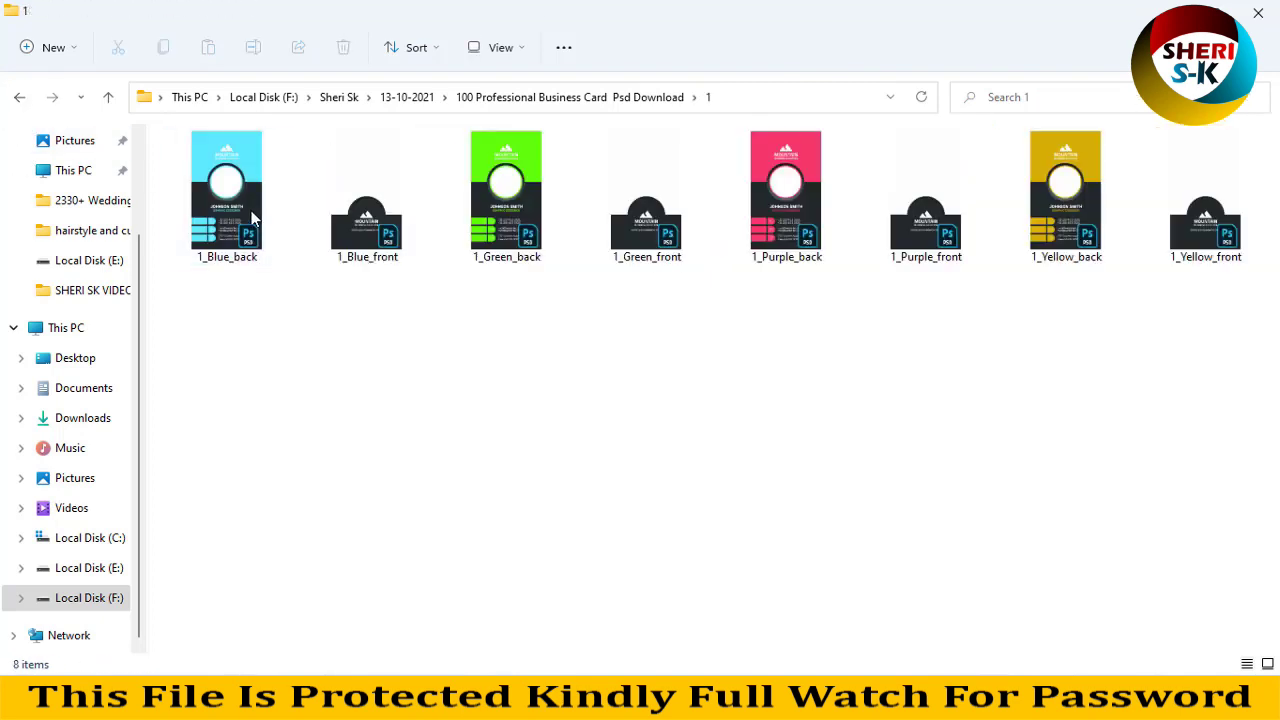
click(283, 256)
click(775, 192)
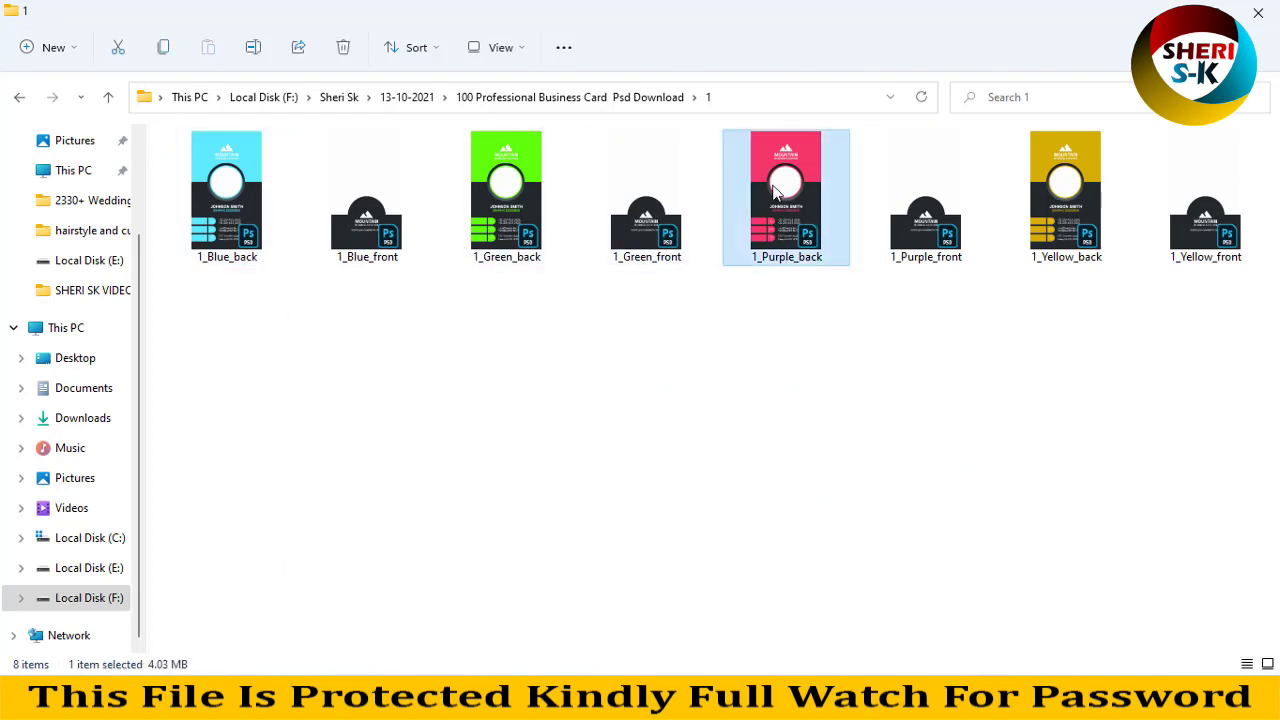
double_click(775, 192)
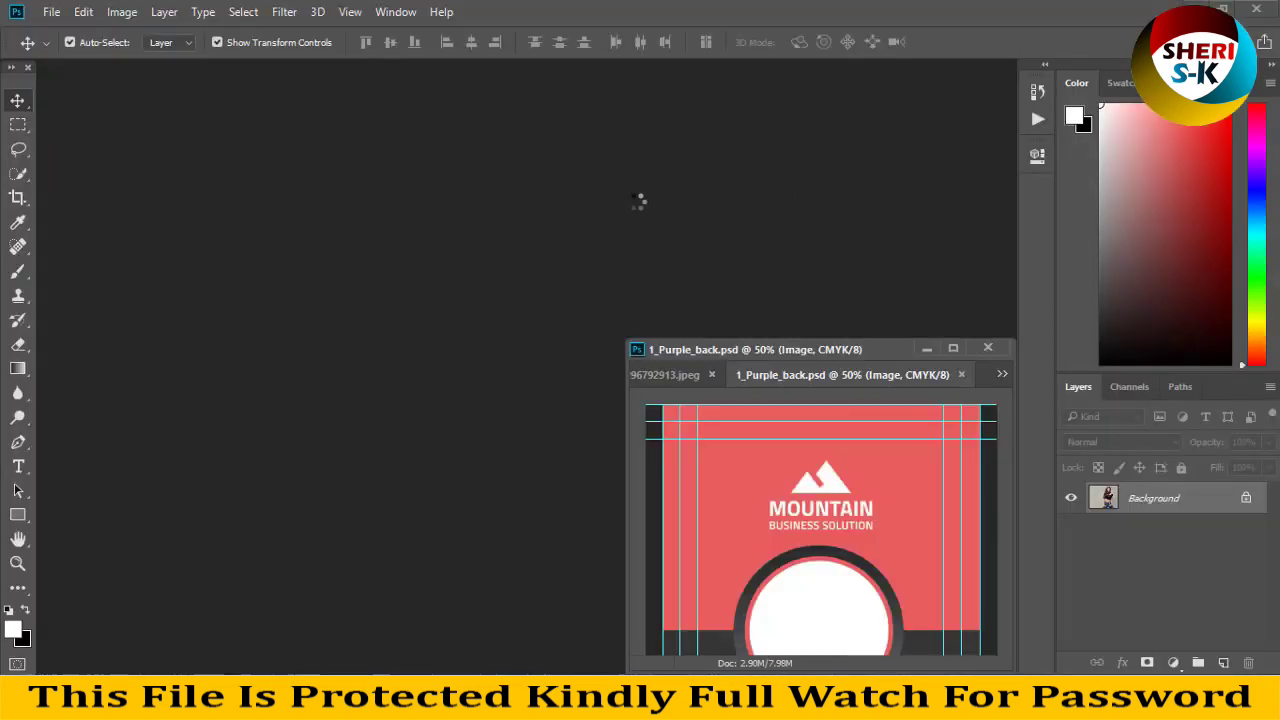
Step: Reposition and enlarge the 1_Purple_back window and select the card's white circle
drag(808, 338, 435, 151)
drag(363, 104, 363, 46)
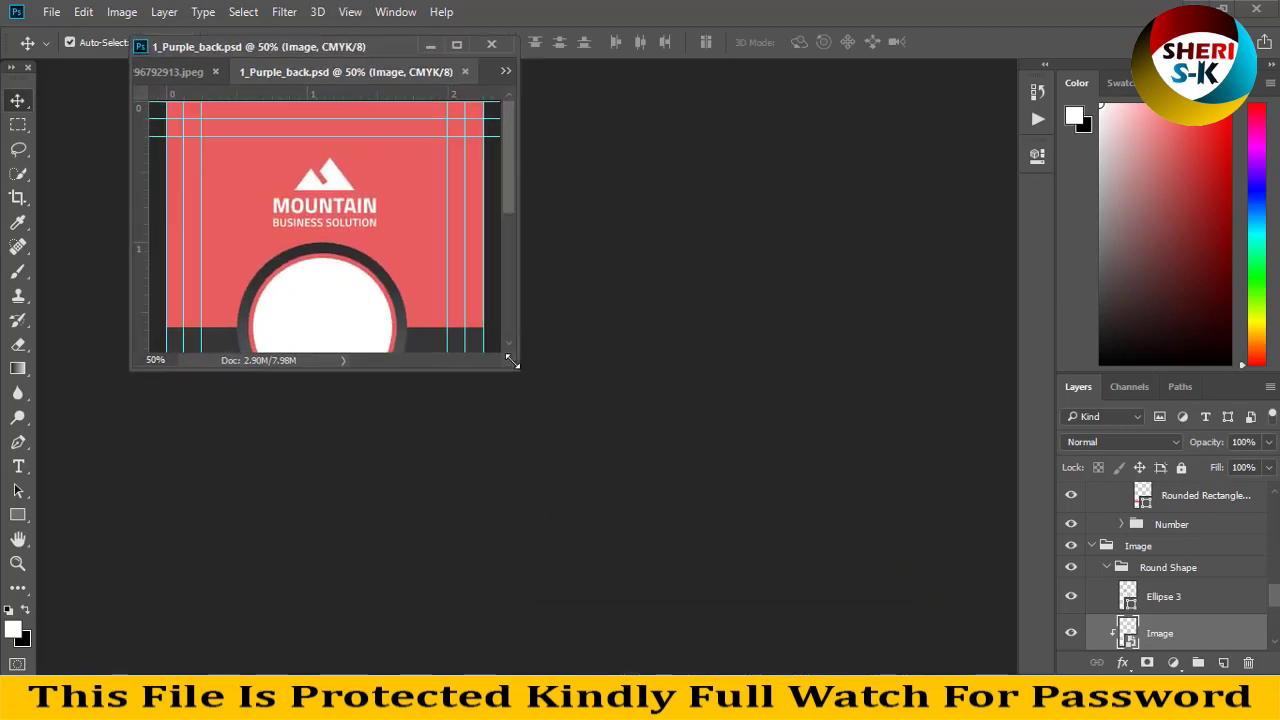
drag(512, 362, 720, 672)
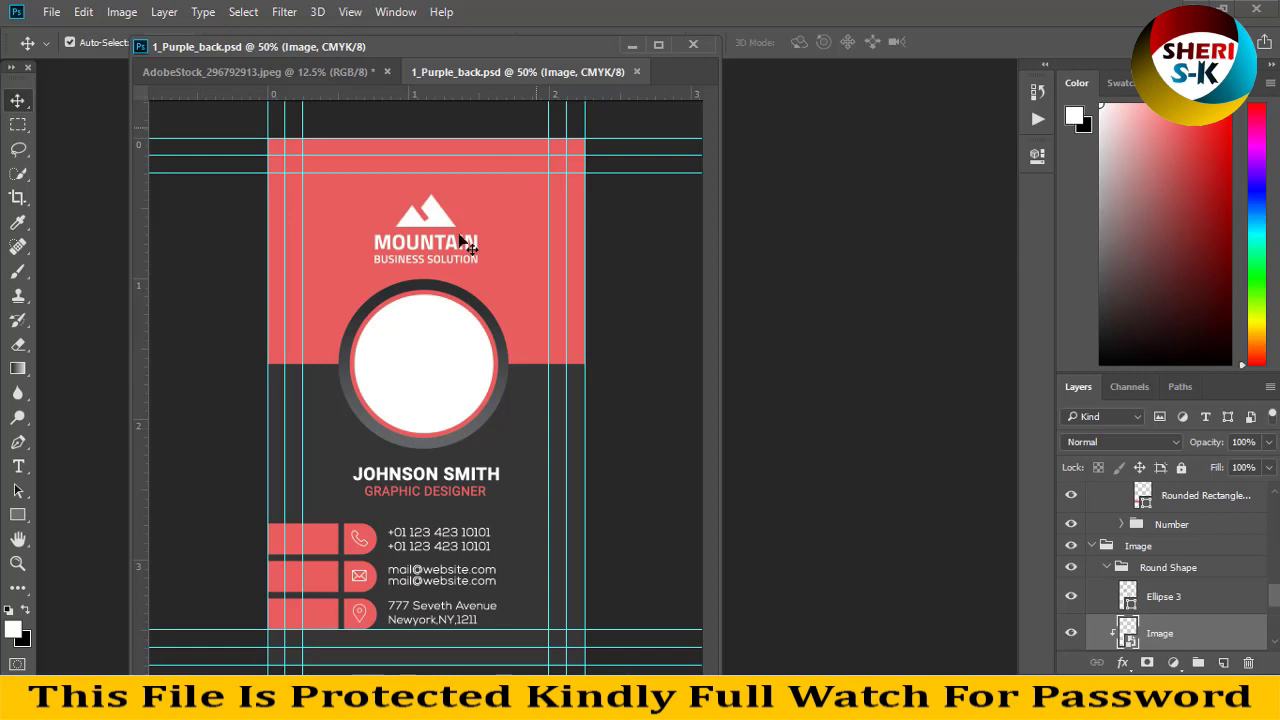
click(450, 350)
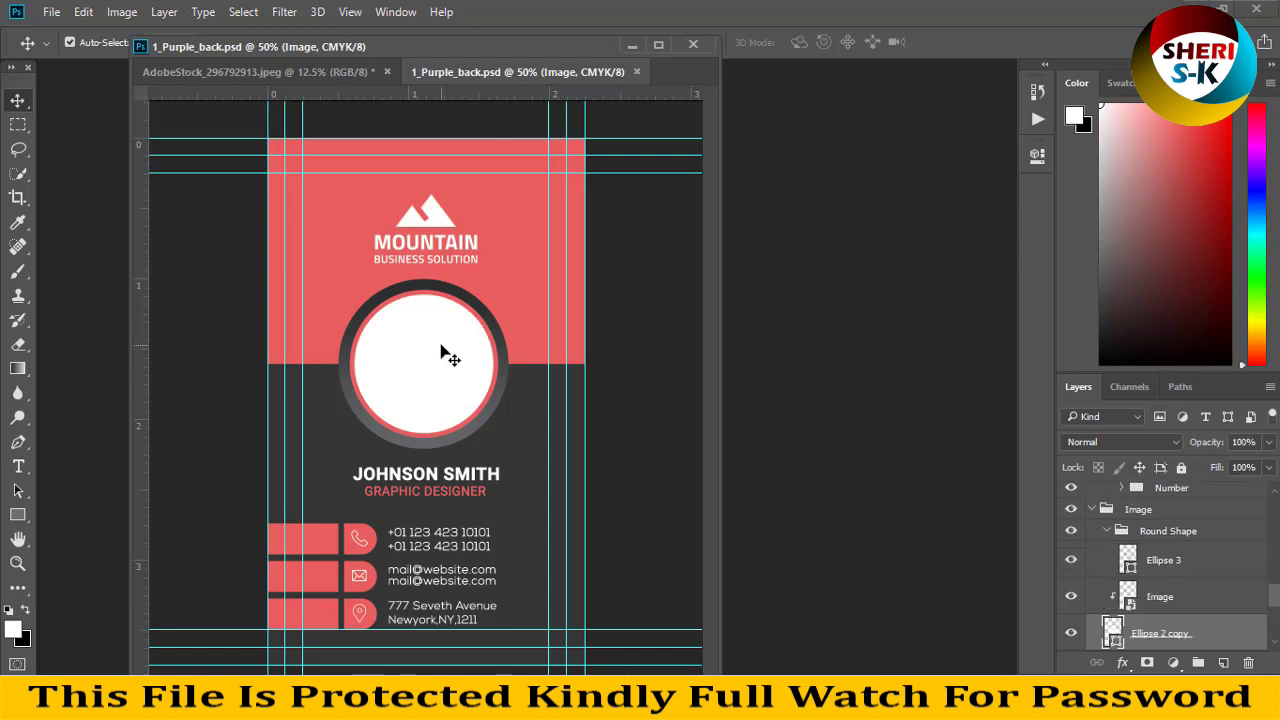
Step: Open AdobeStock_296792913 and float the card document into its own window
click(52, 12)
click(62, 51)
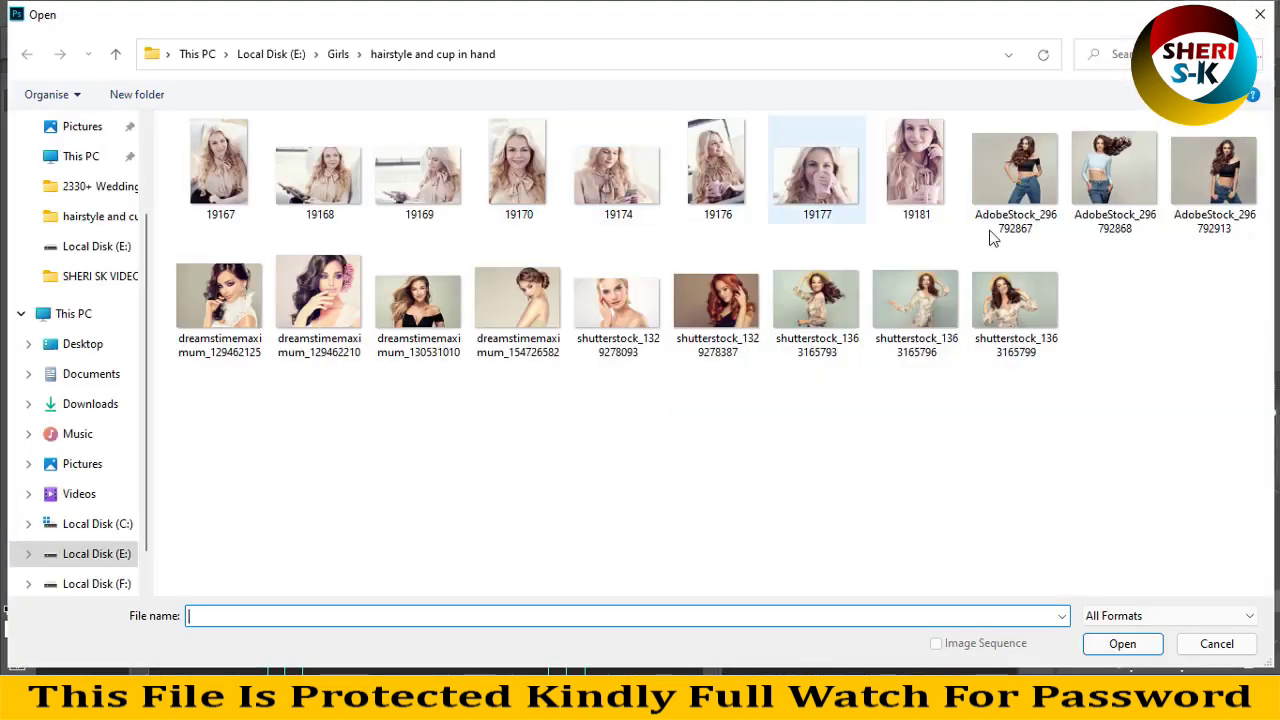
double_click(1213, 170)
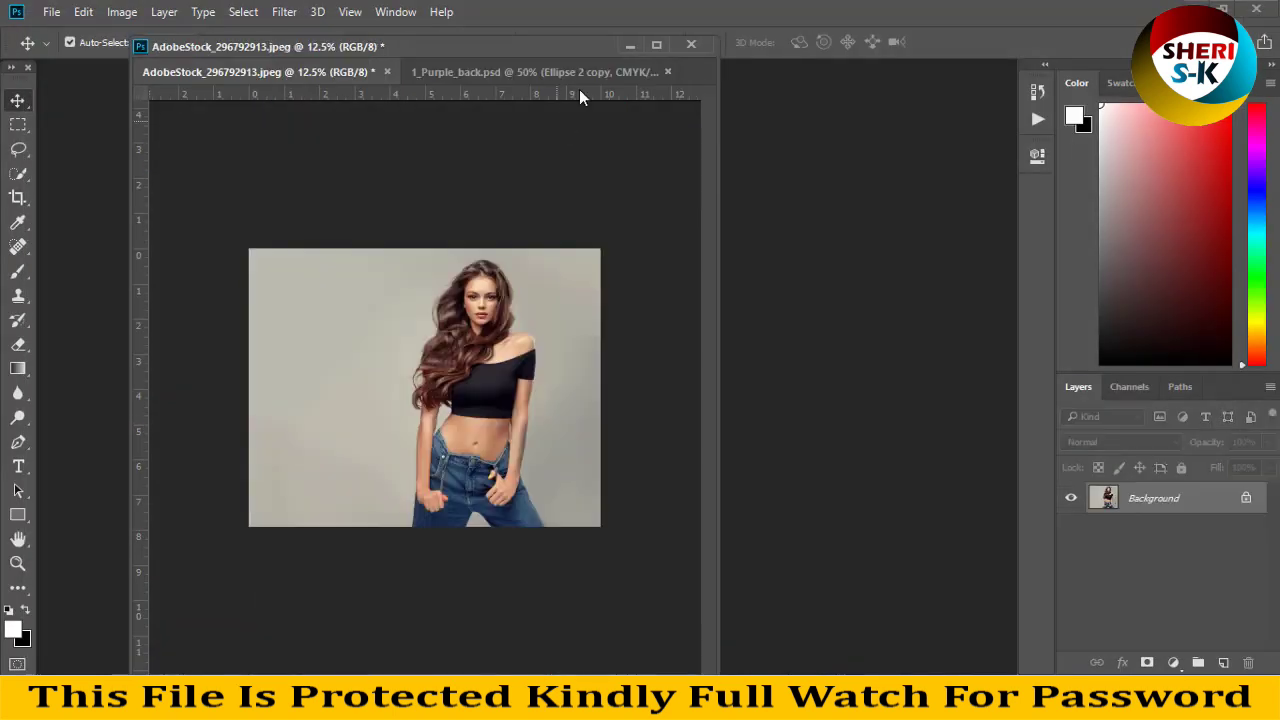
drag(535, 72, 699, 175)
right_click(699, 177)
Step: Drag the model photo from the stock window into the card's circle frame
click(631, 168)
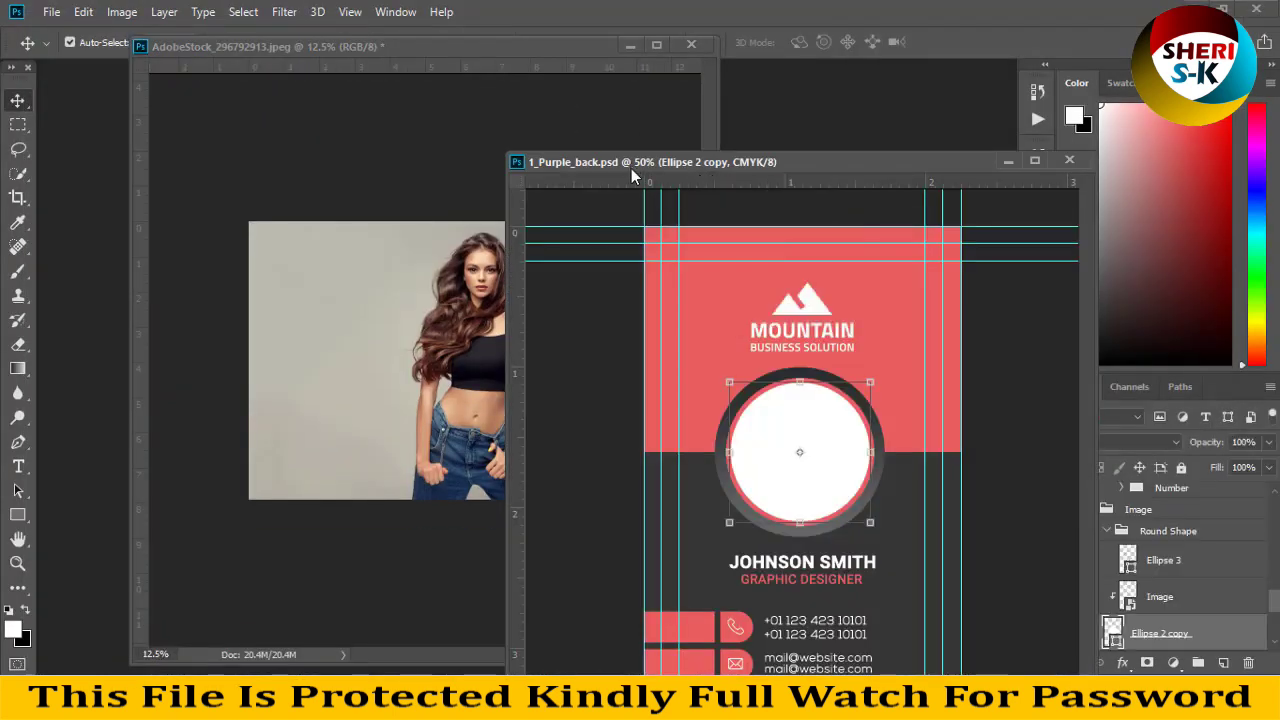
click(248, 160)
drag(440, 305, 818, 393)
drag(795, 437, 789, 422)
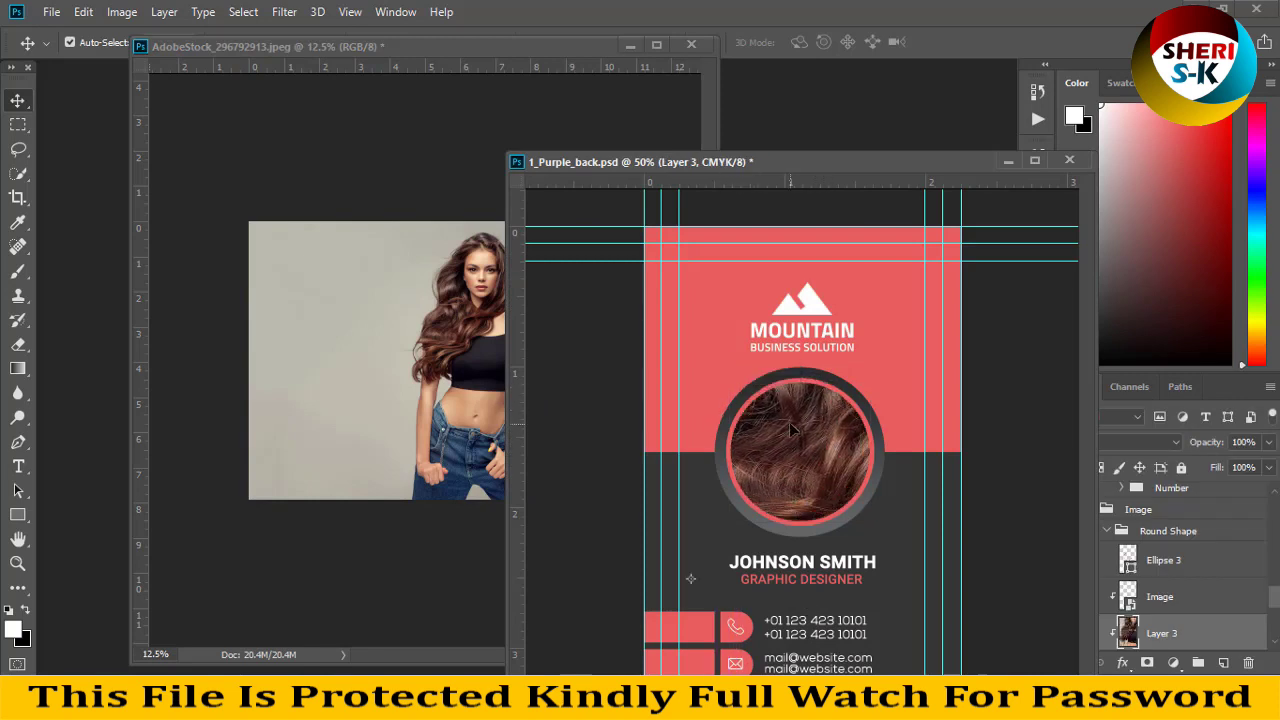
scroll(789, 422, down, 1)
scroll(789, 422, down, 5)
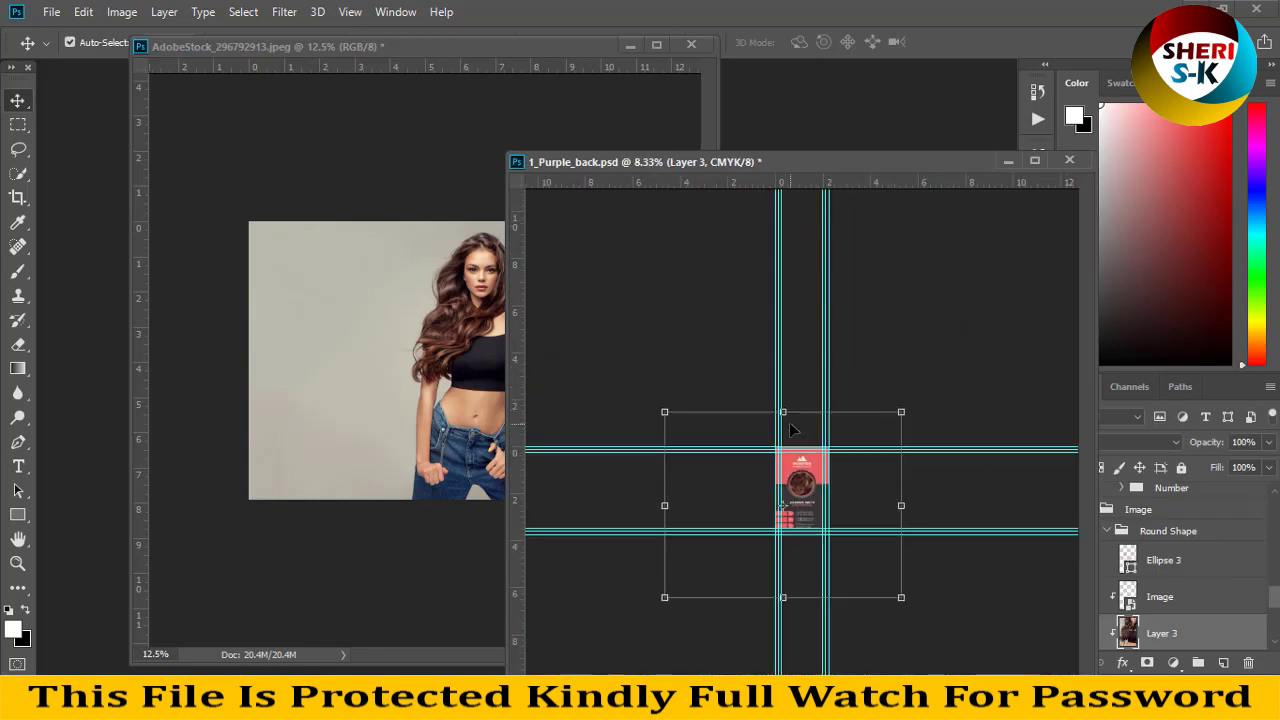
Step: Scale the photo down from its corners and nudge it right to fit the circle
drag(663, 600, 736, 541)
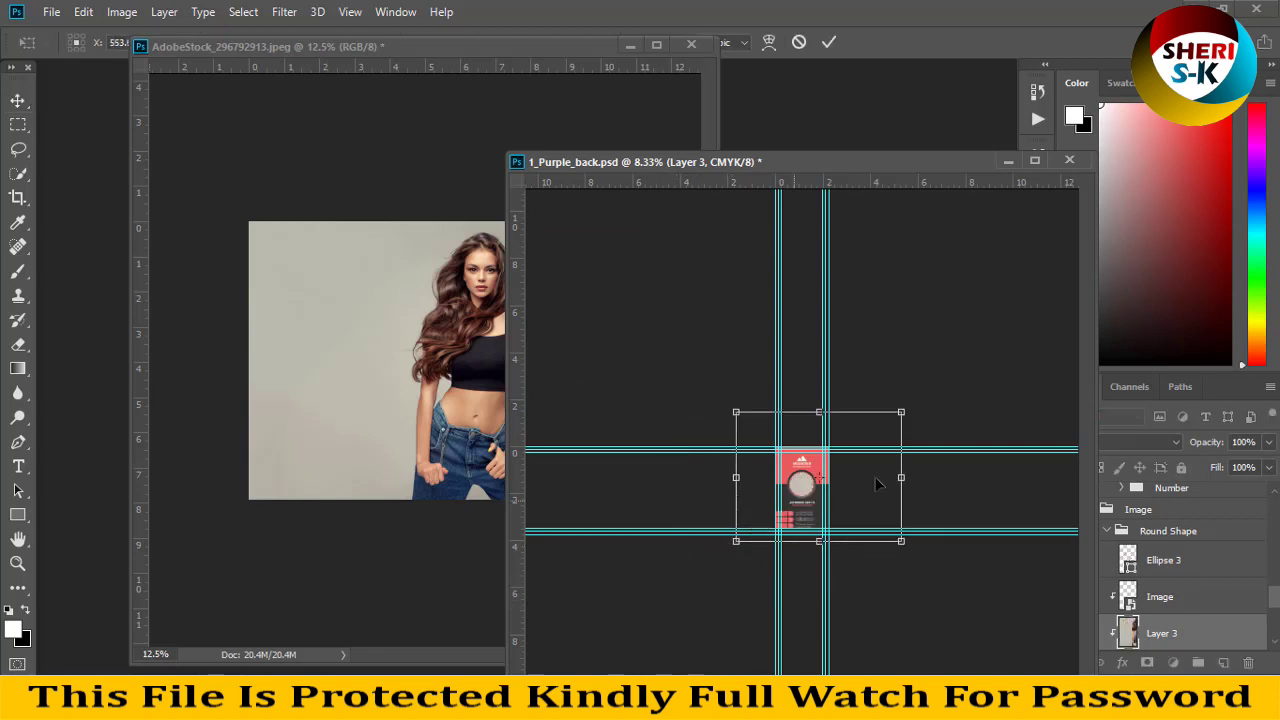
drag(905, 422, 837, 465)
drag(836, 541, 816, 524)
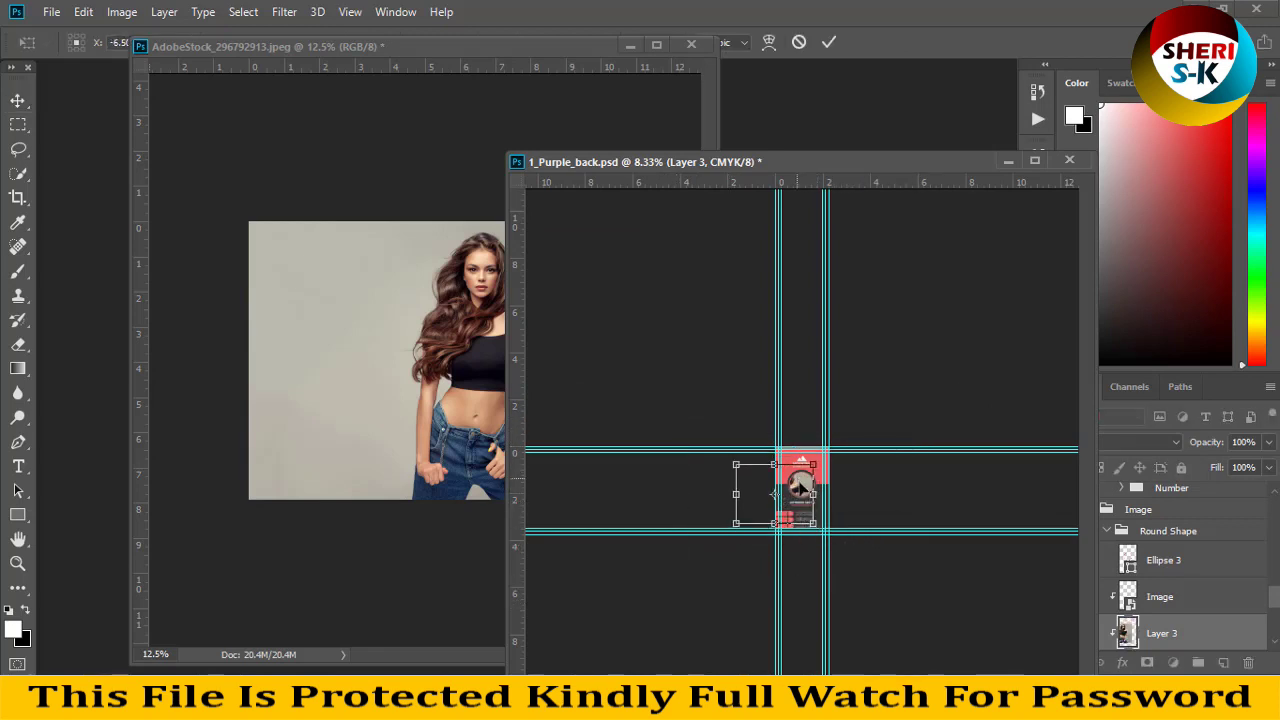
drag(775, 494, 787, 494)
key(Return)
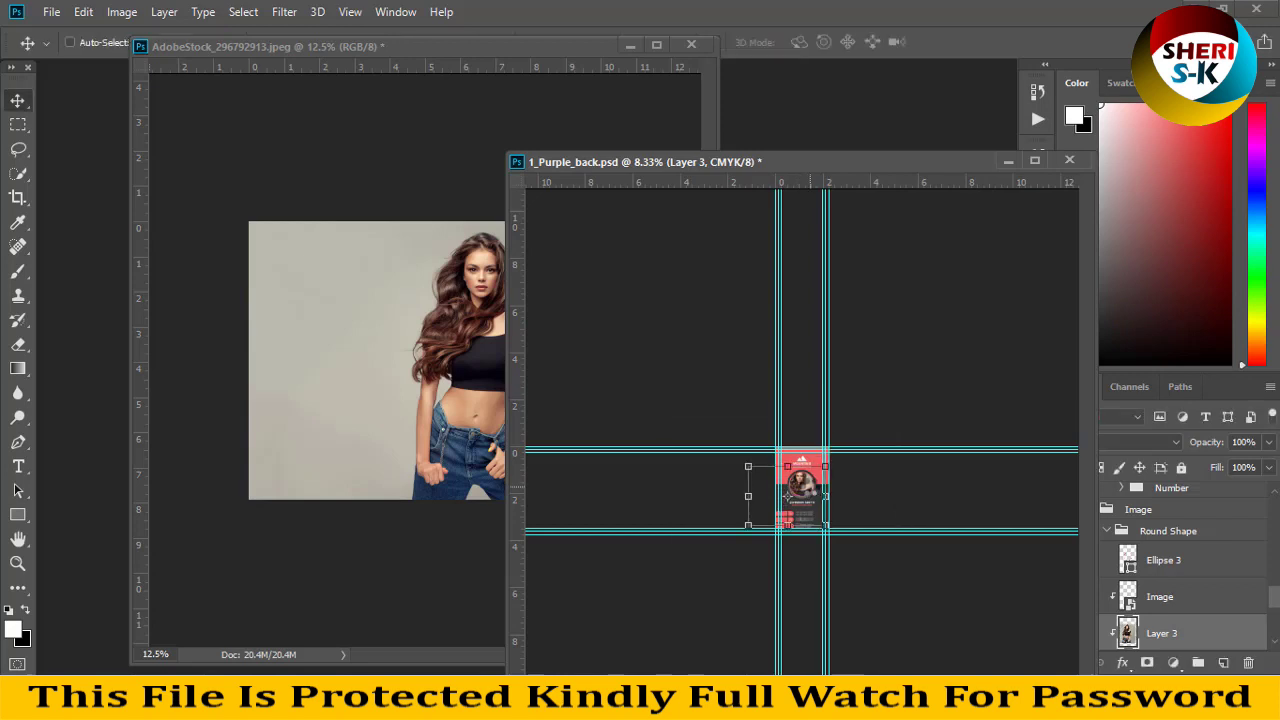
Step: Shrink the photo slightly and reposition it so her face is centred in the circle
scroll(787, 494, up, 5)
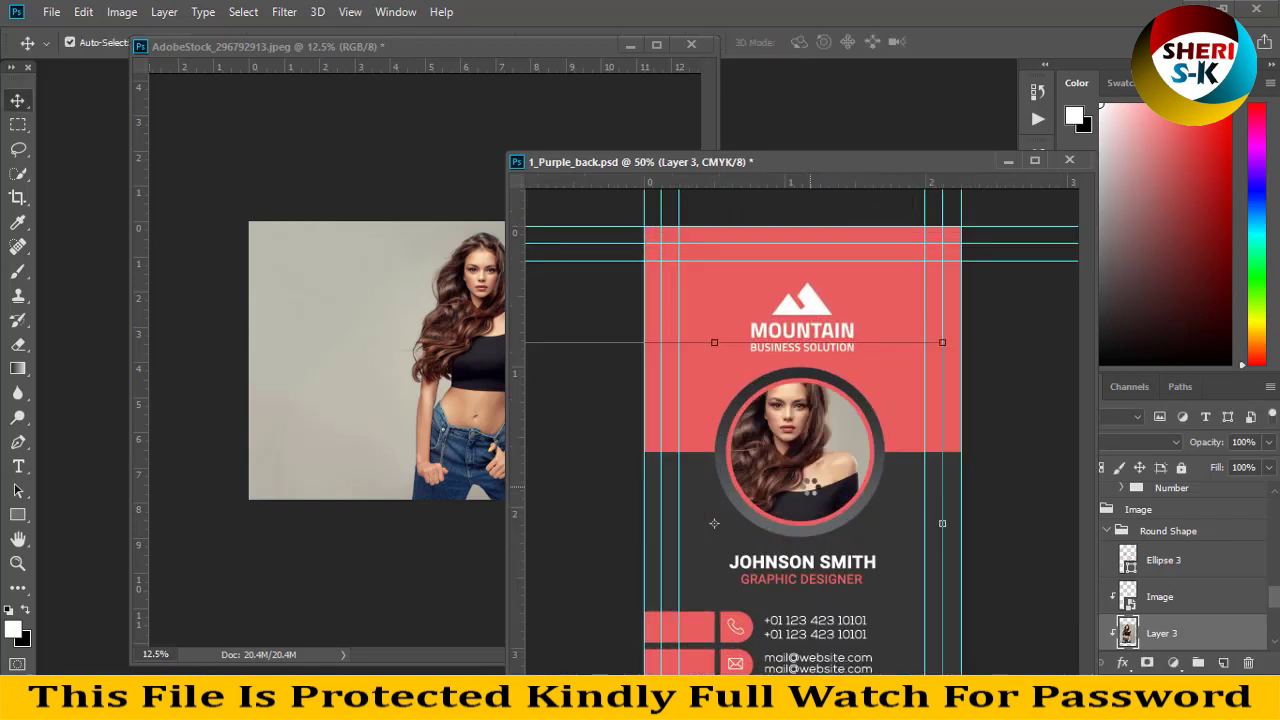
drag(771, 453, 803, 458)
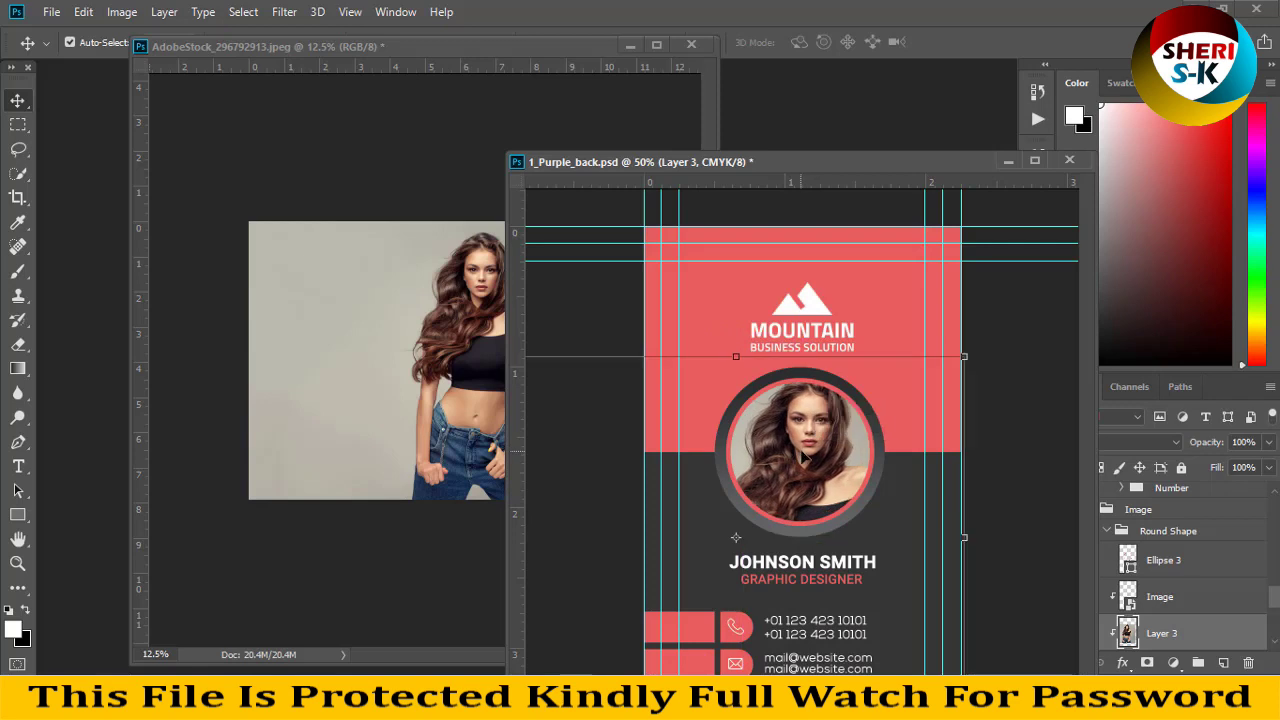
drag(964, 355, 876, 426)
drag(783, 468, 830, 415)
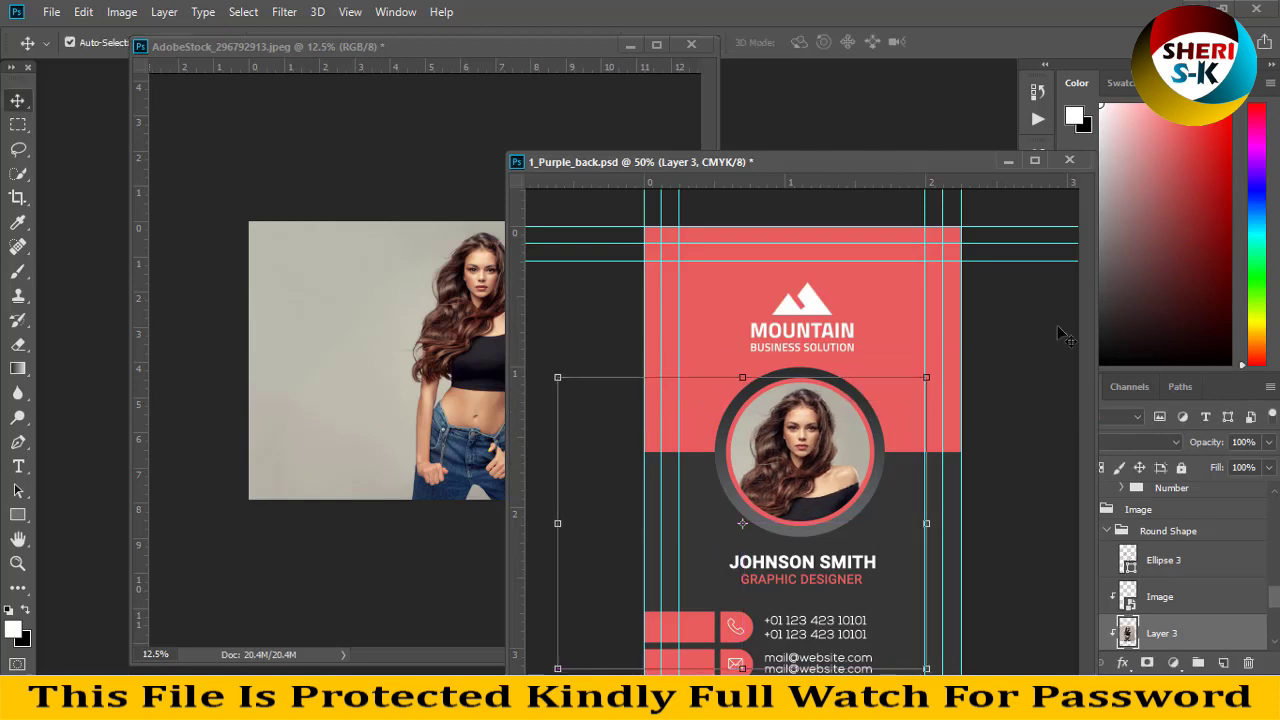
key(Return)
Step: Change the upper panel rectangle's fill from coral to green #7be85e
click(867, 295)
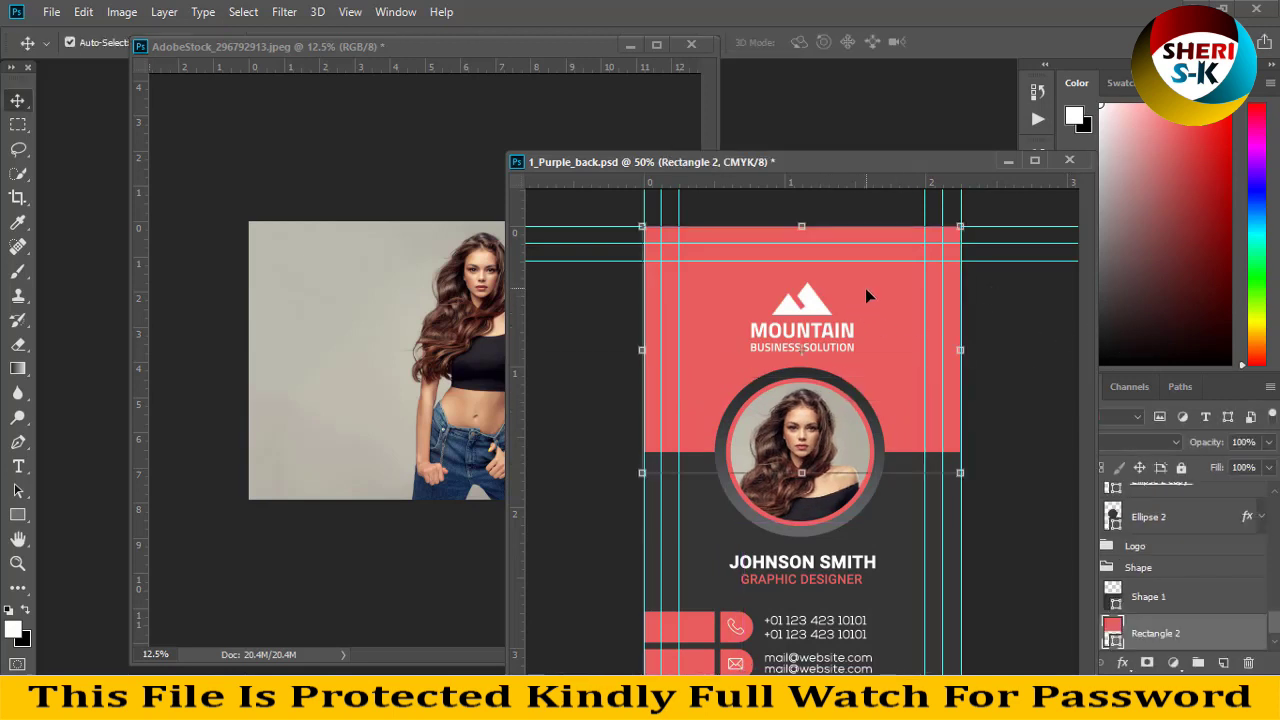
double_click(1115, 643)
drag(1100, 134, 1200, 205)
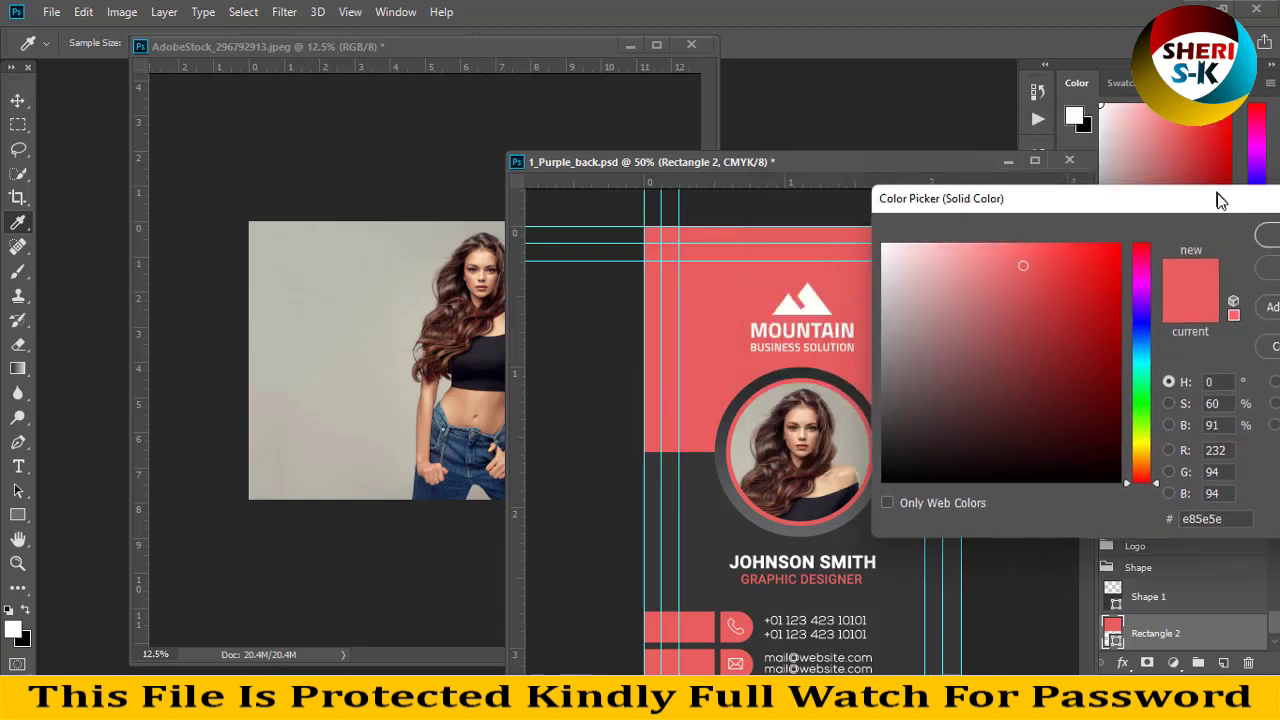
drag(1136, 289, 1138, 414)
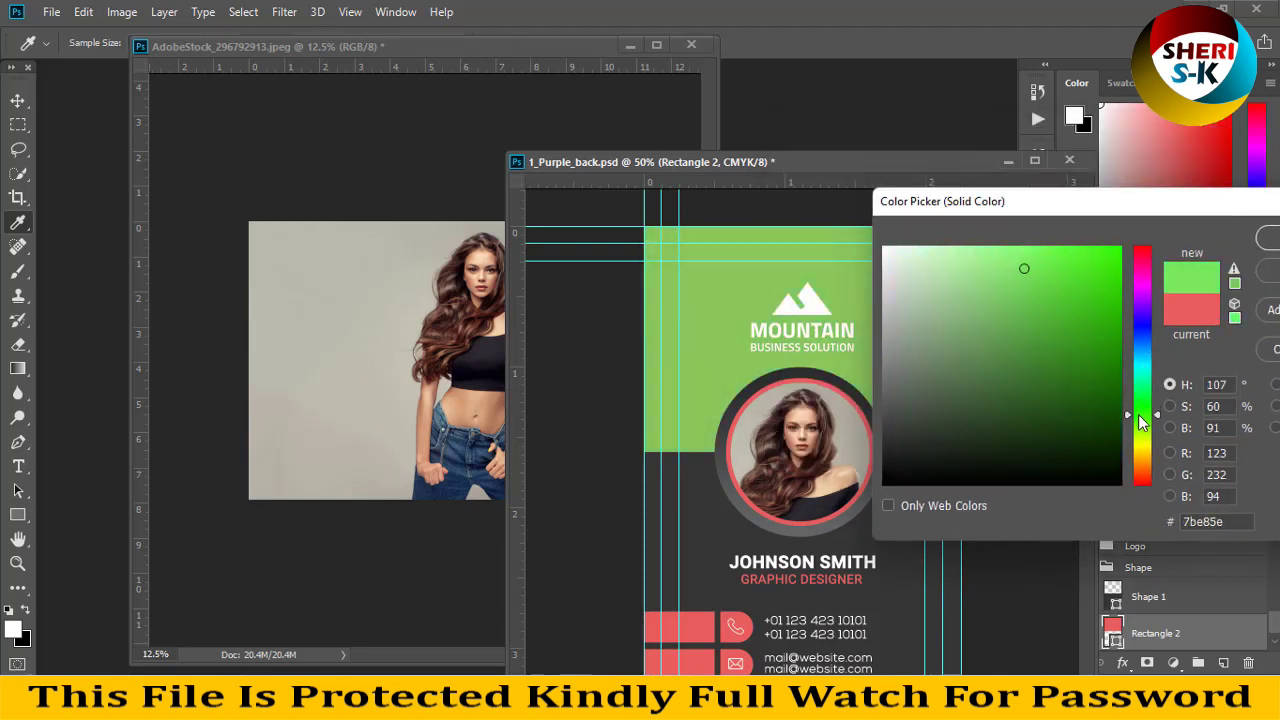
click(1274, 237)
drag(871, 158, 795, 101)
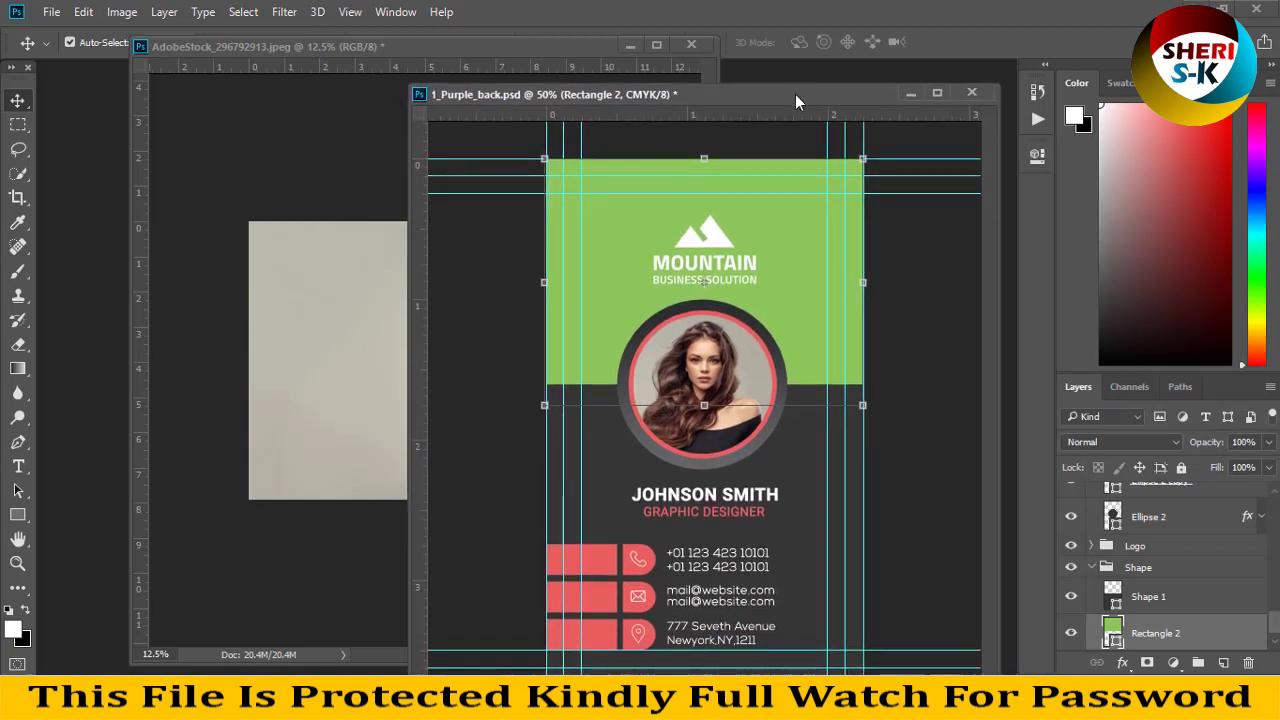
click(757, 495)
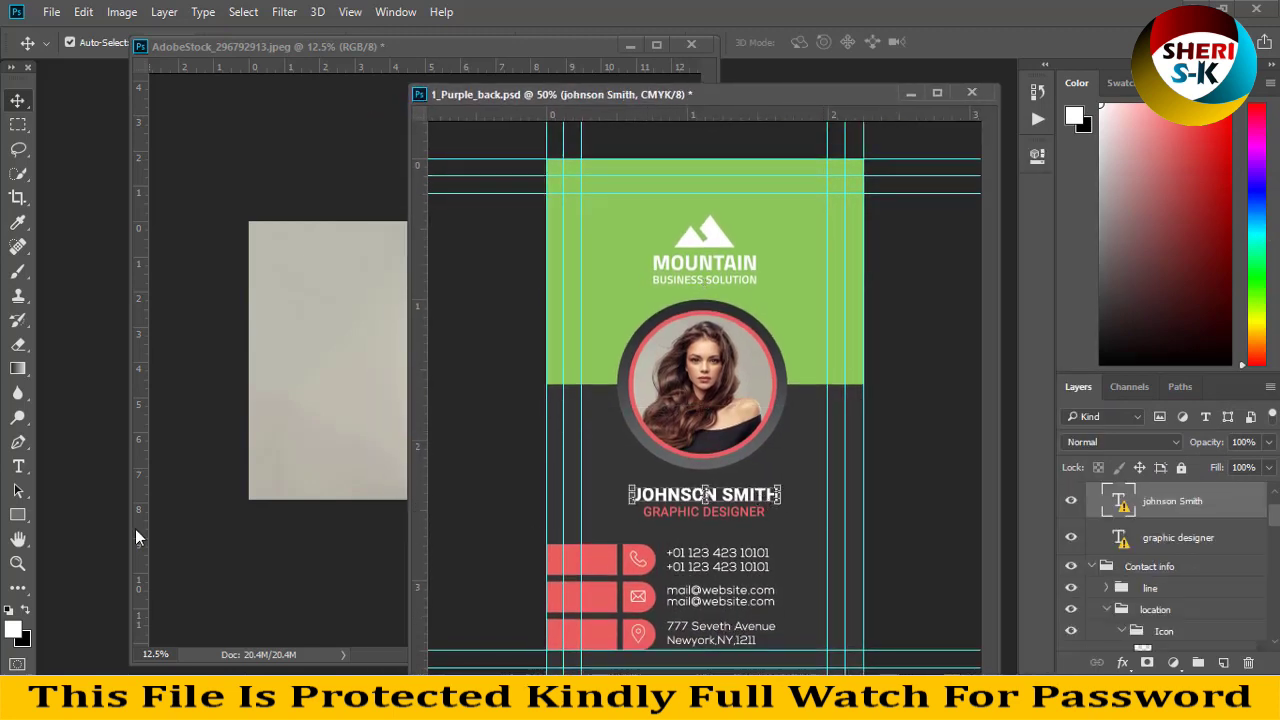
click(697, 567)
click(699, 508)
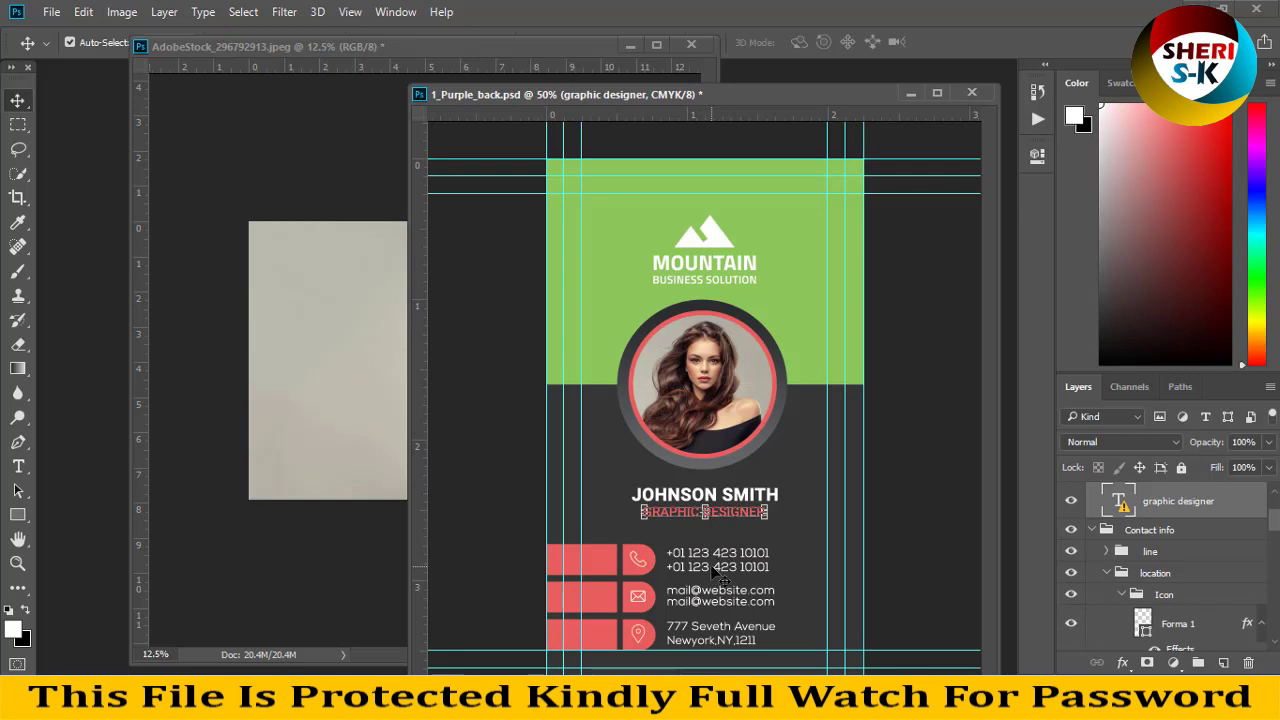
click(705, 567)
double_click(684, 614)
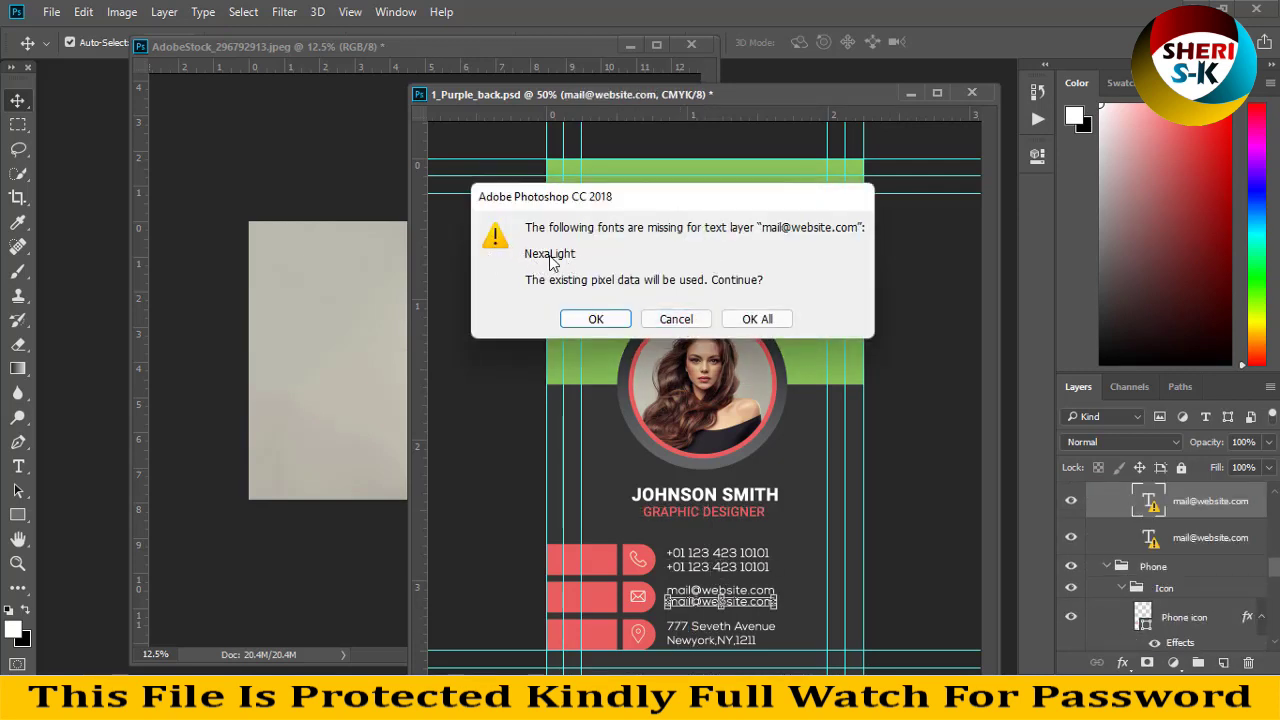
Step: Dismiss the missing-fonts warning and close 1_Purple_back and the stock photo without saving
click(676, 320)
click(971, 93)
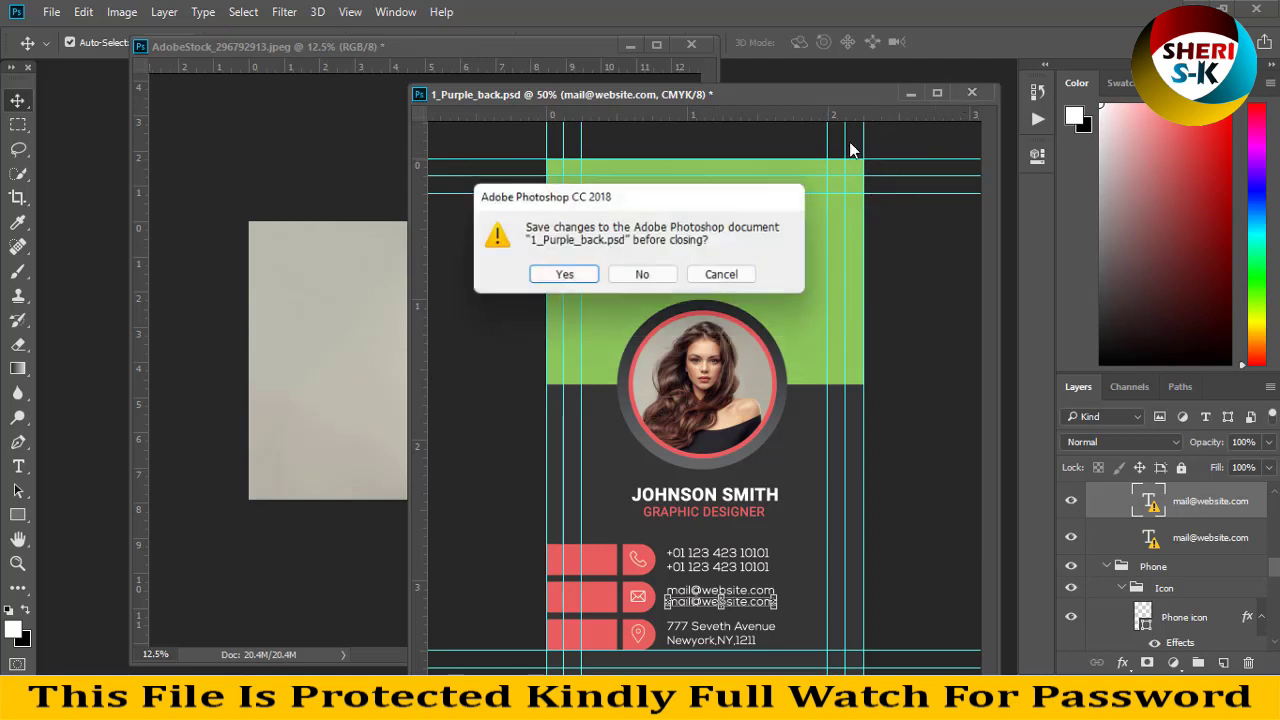
click(654, 283)
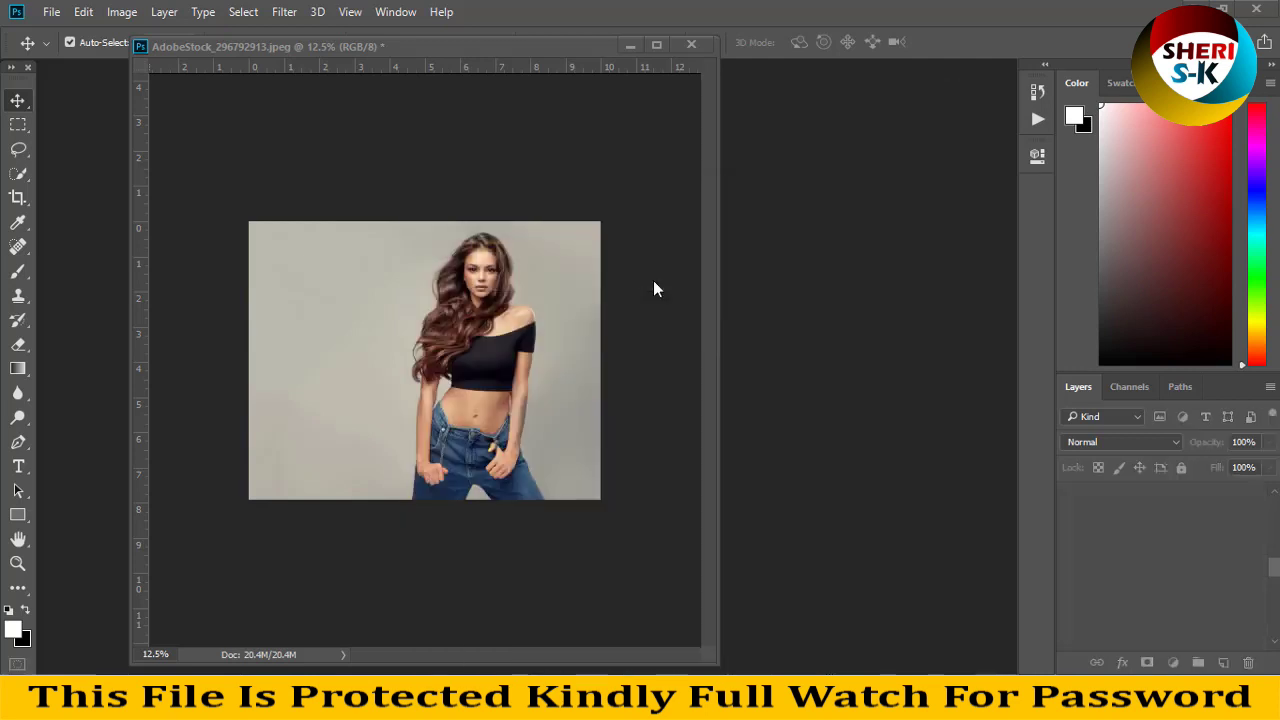
click(691, 45)
click(662, 280)
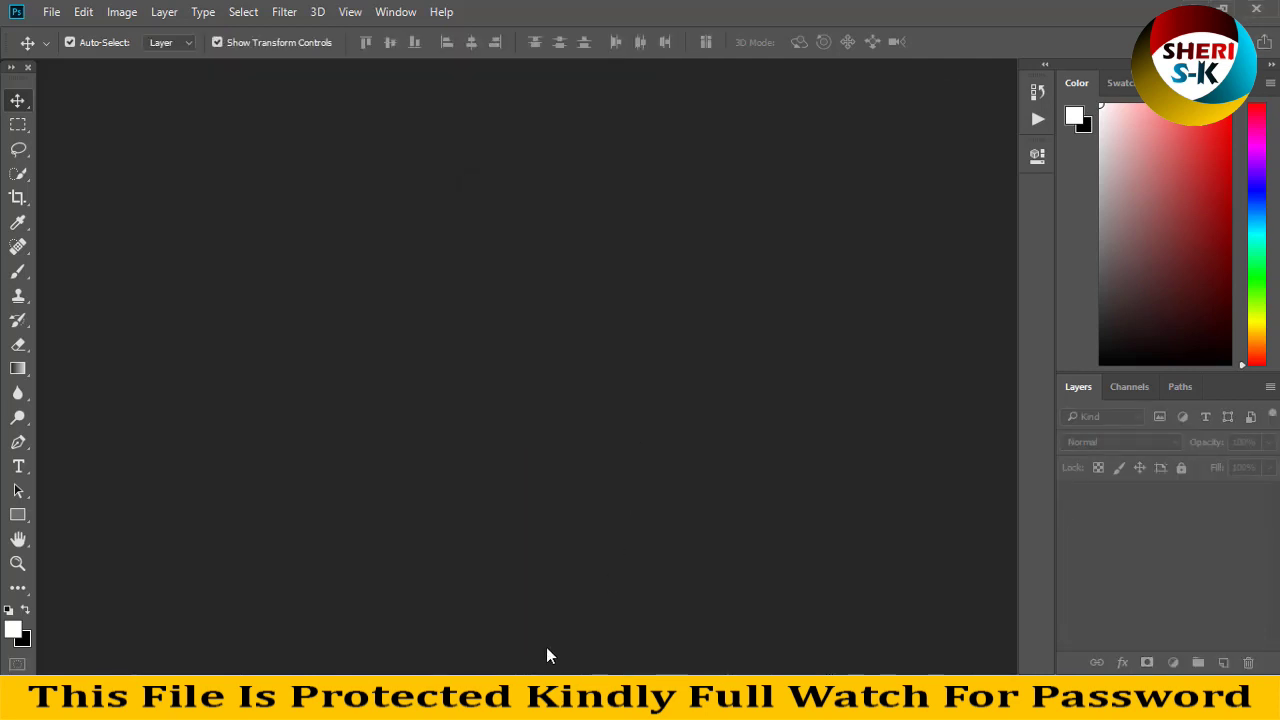
Step: Switch to File Explorer and open business card template folder 20
key(alt+Tab)
click(18, 97)
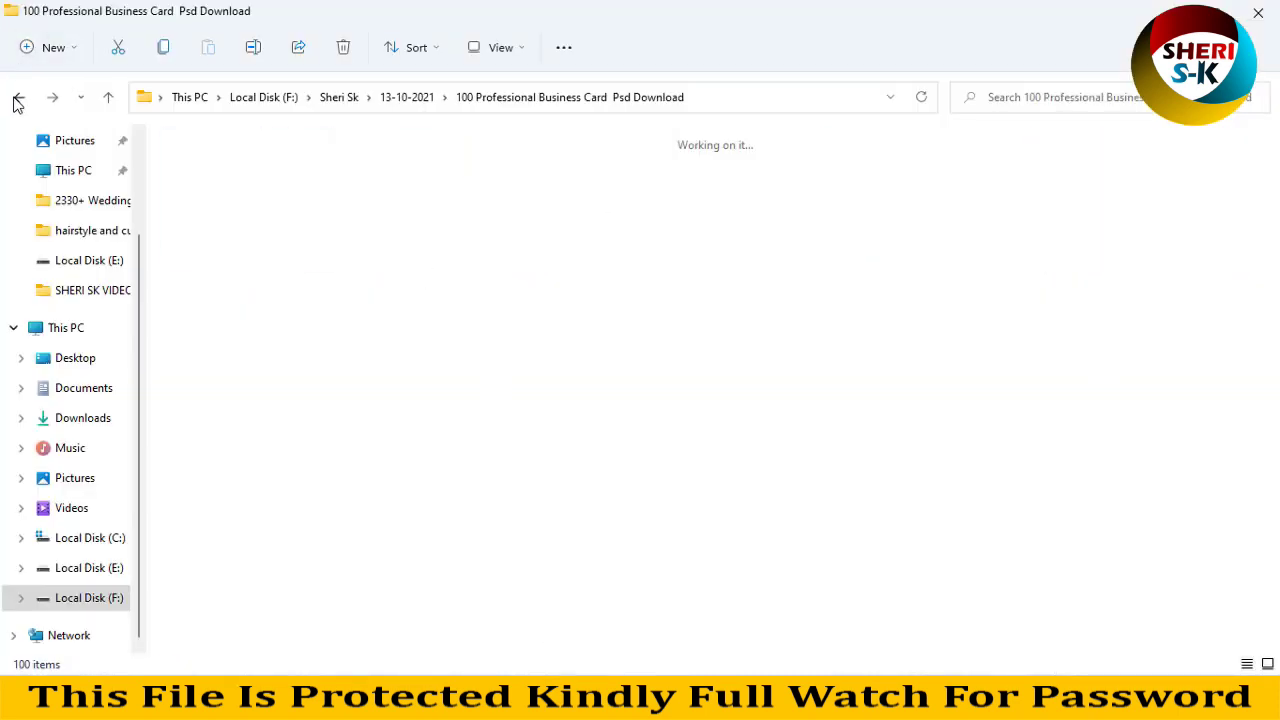
double_click(354, 440)
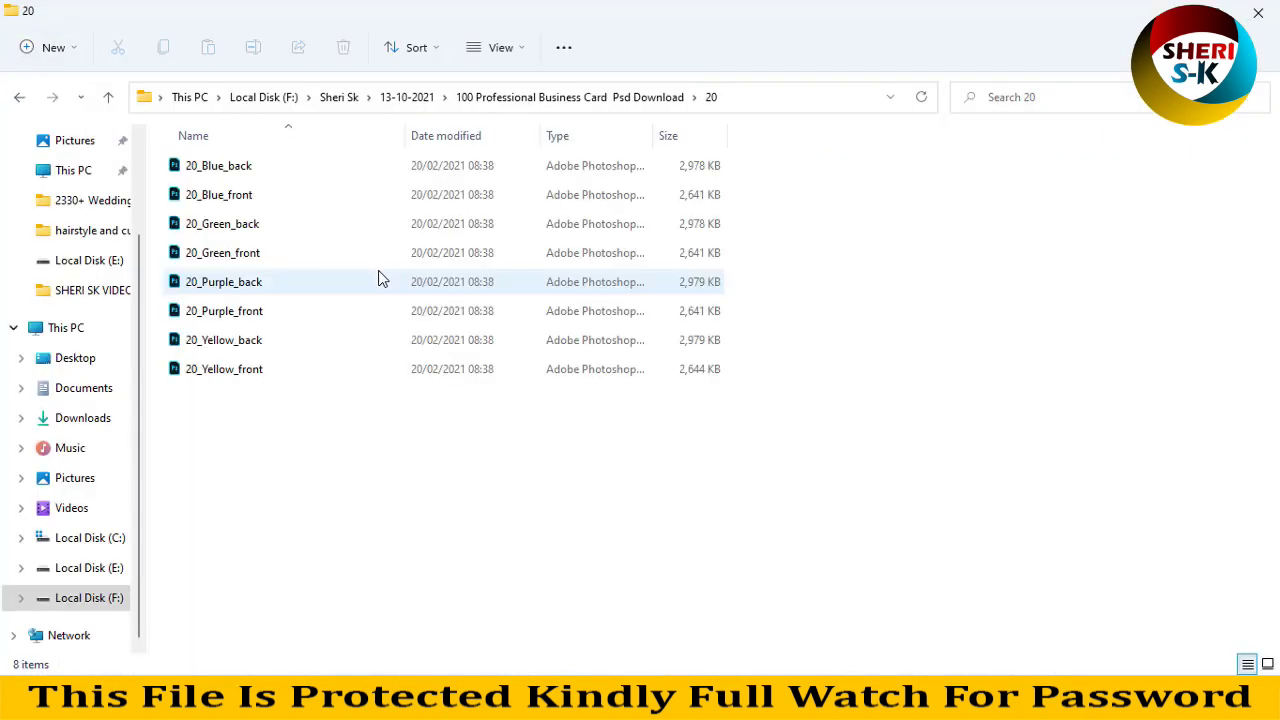
scroll(384, 269, up, 4)
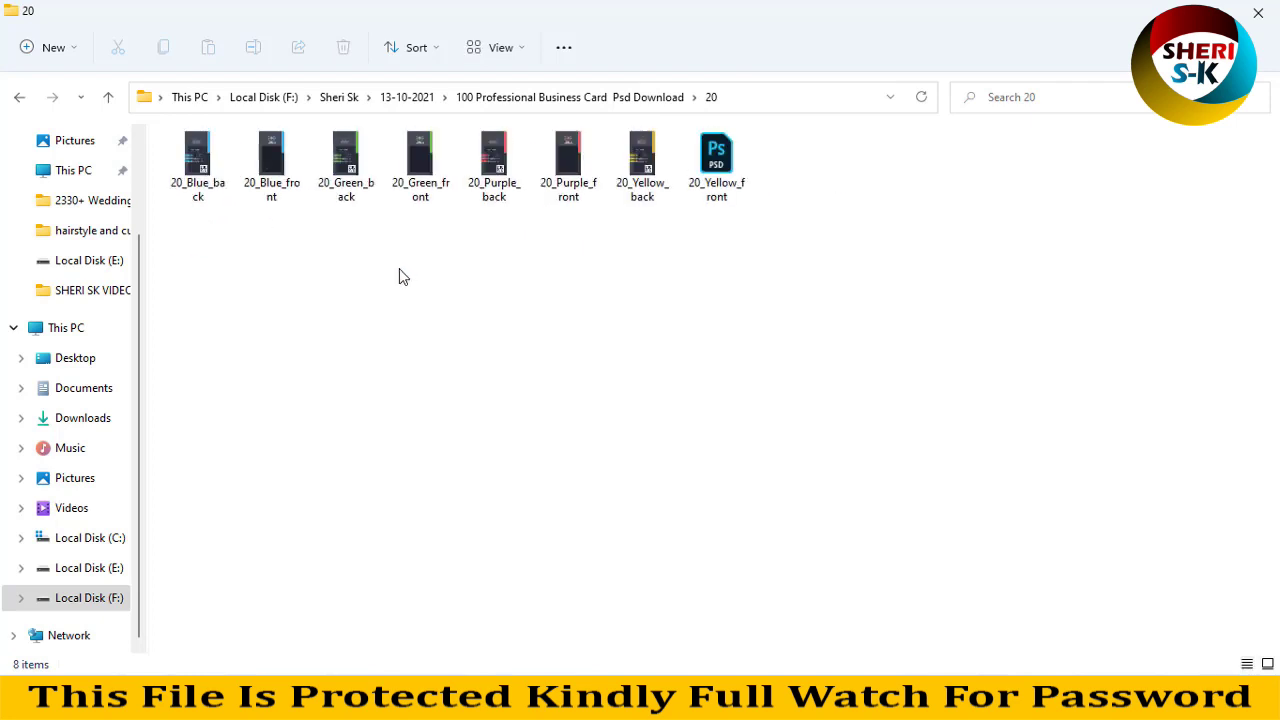
scroll(396, 281, up, 3)
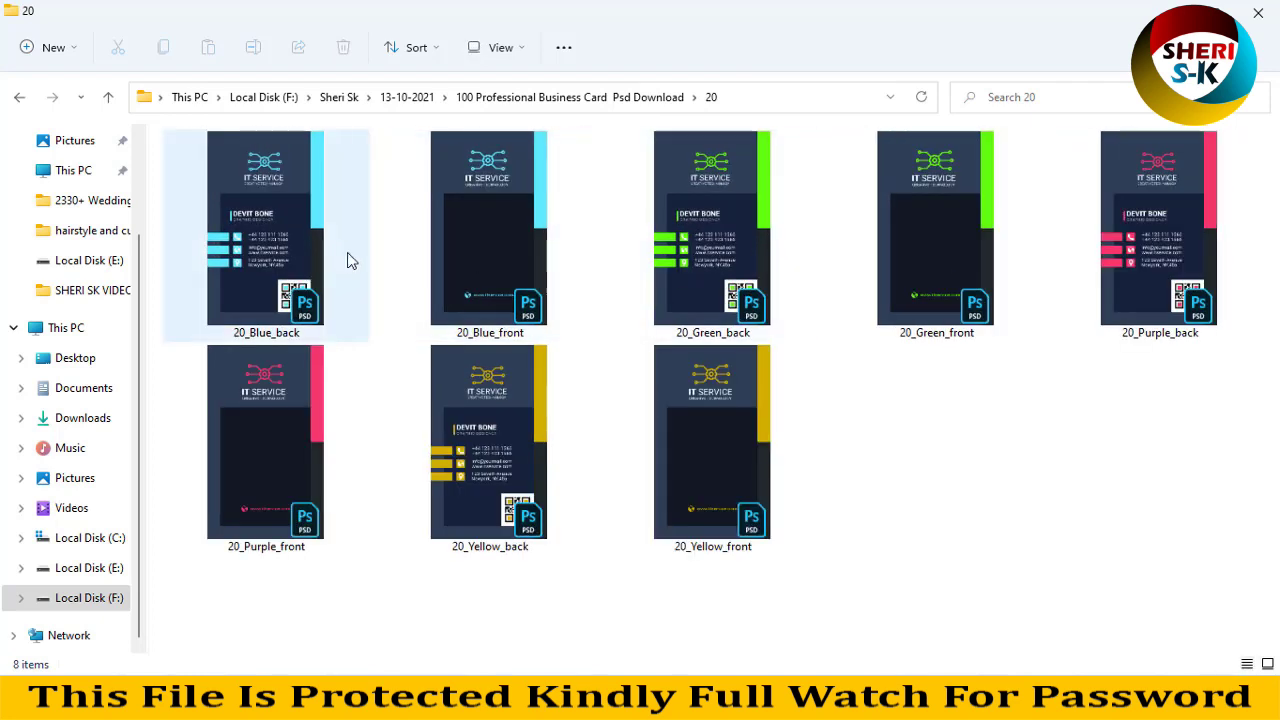
Step: Browse folder 20's card files and open 20_Yellow_back in Photoshop
click(302, 198)
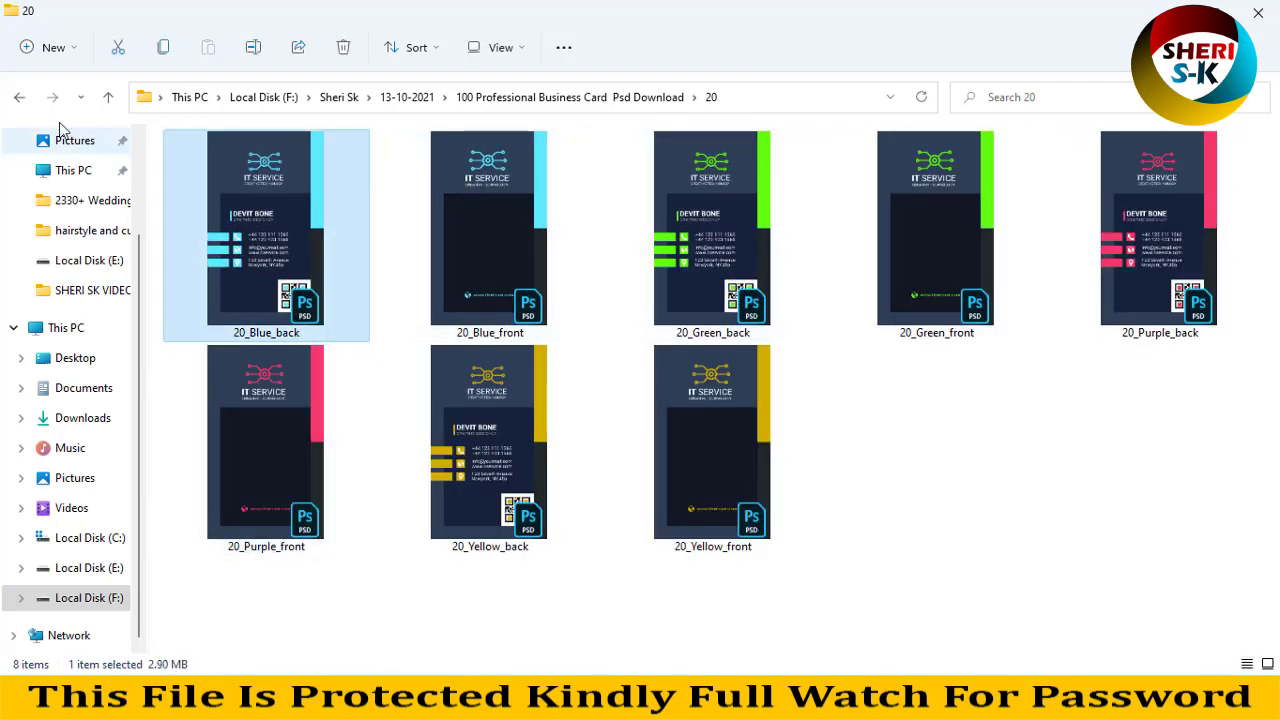
click(210, 528)
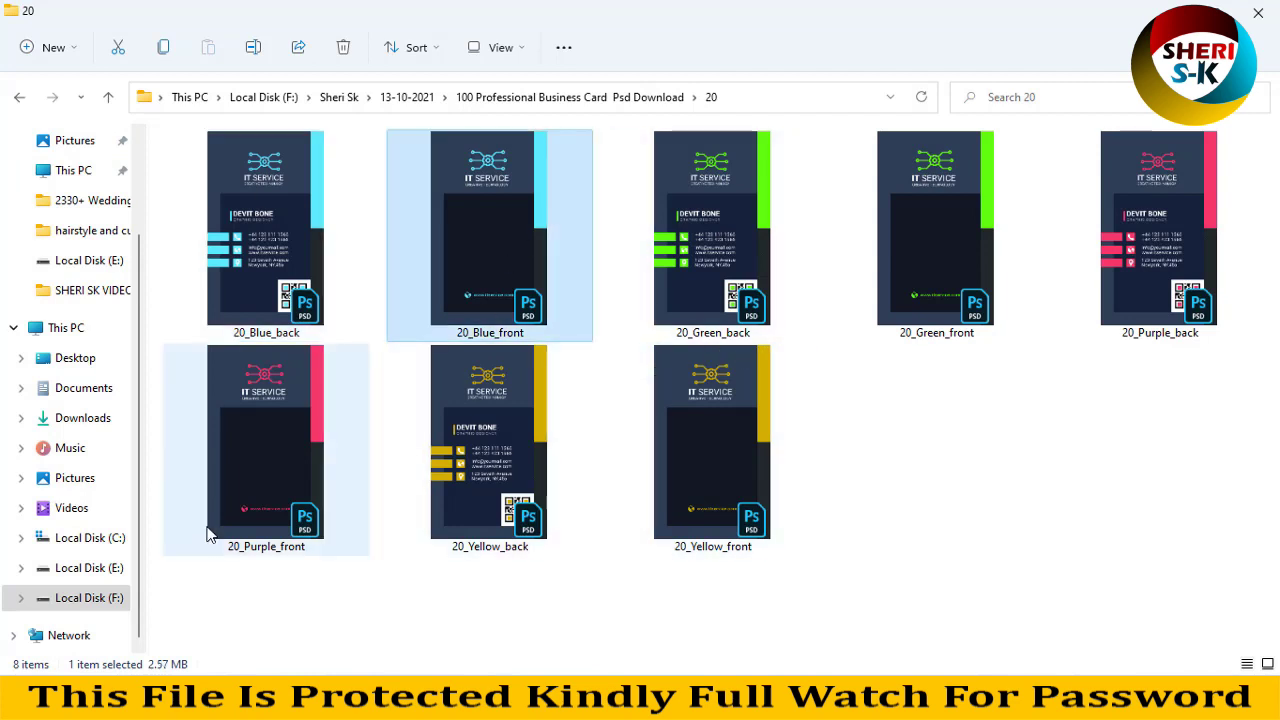
double_click(499, 400)
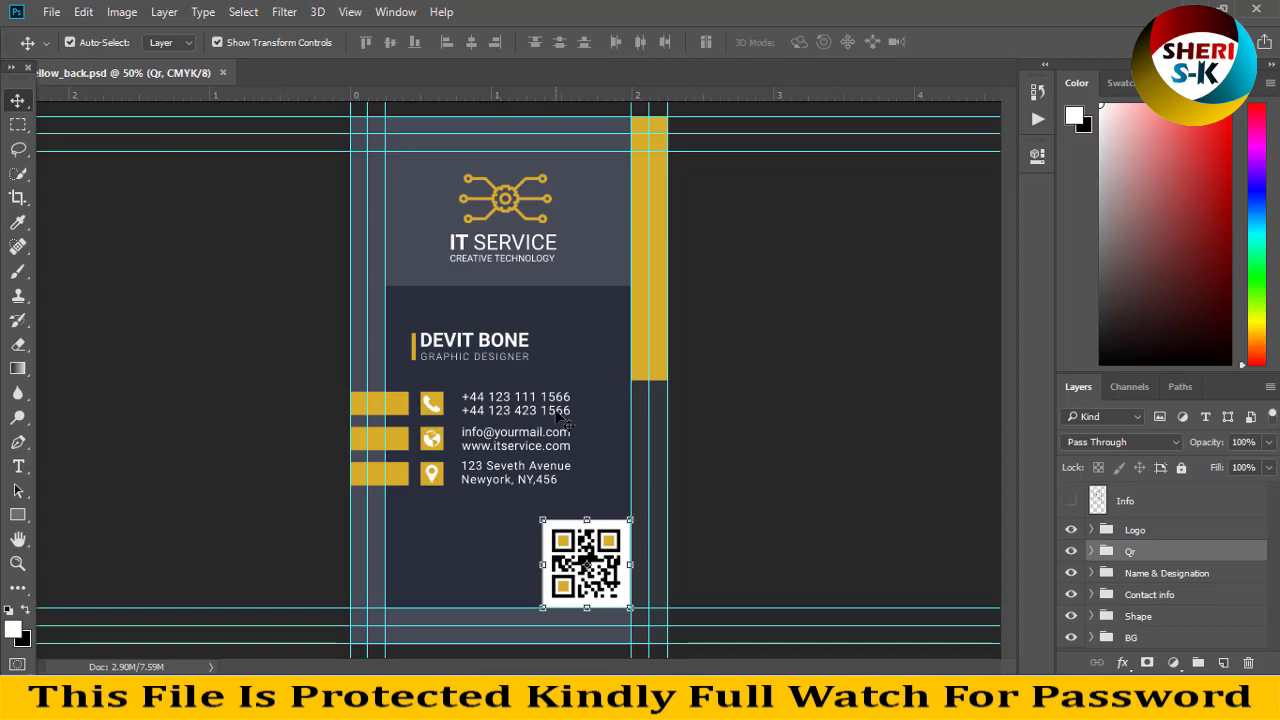
Step: Change the background group's fill colour to red (#e10b0b) in the Color Picker
click(528, 193)
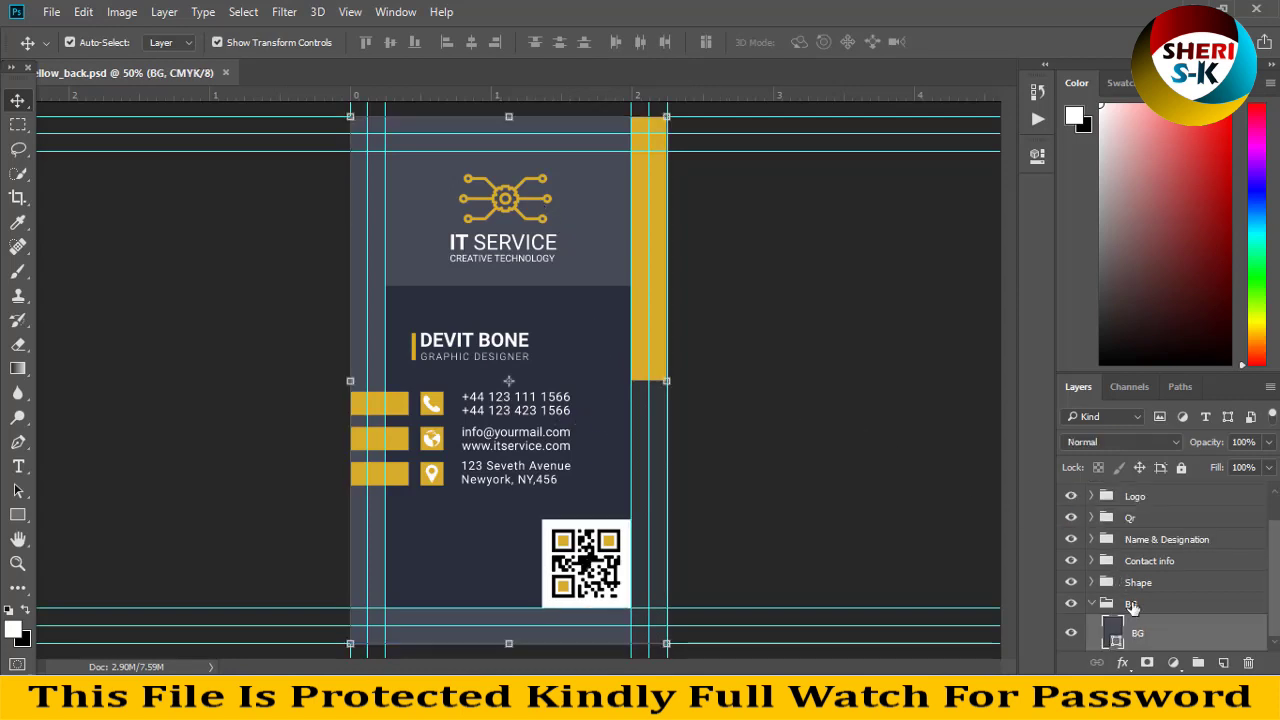
double_click(1116, 645)
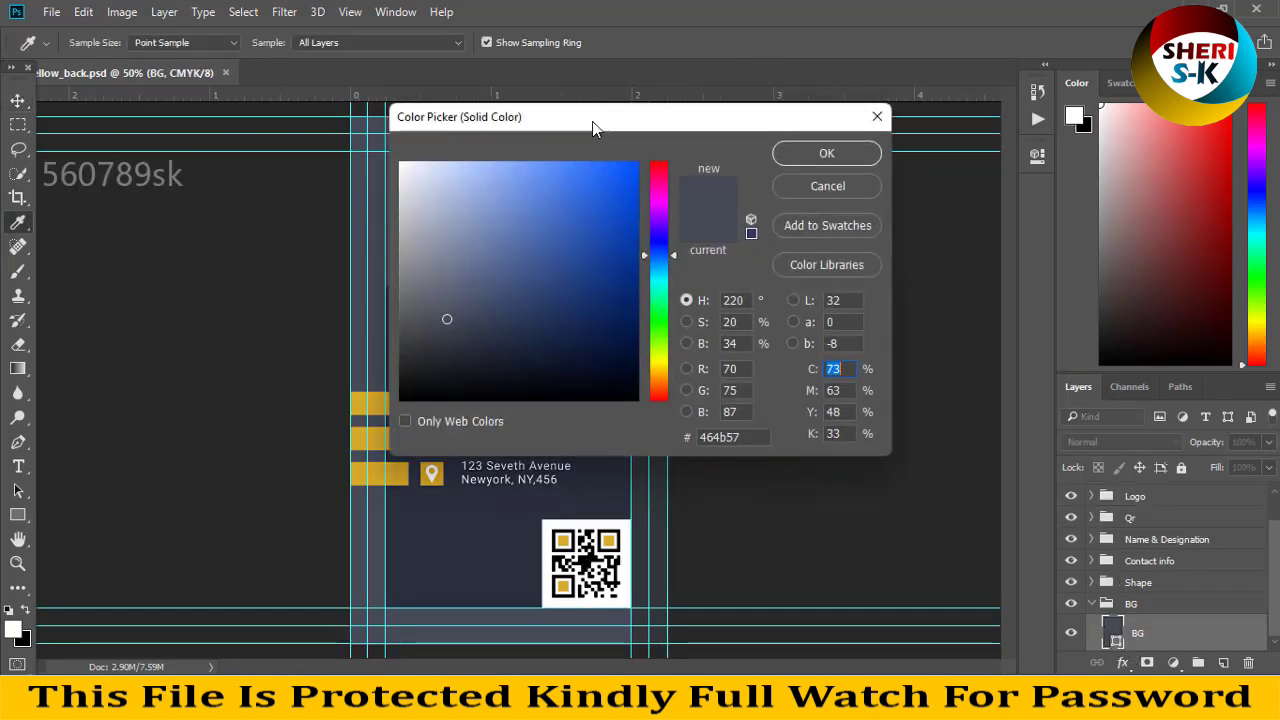
drag(592, 121, 952, 223)
click(984, 294)
drag(1008, 313, 1020, 266)
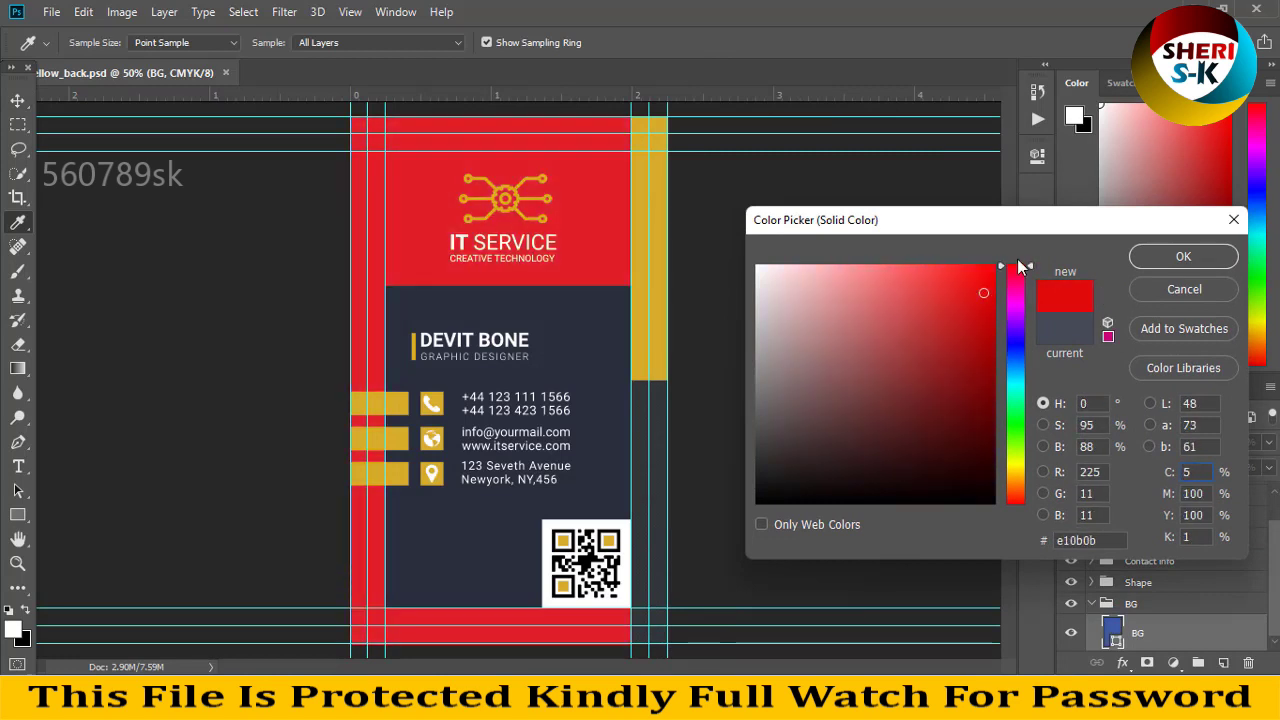
click(1183, 257)
Step: Check the red background by hiding and re-showing the dark panel rectangle
key(v)
click(463, 523)
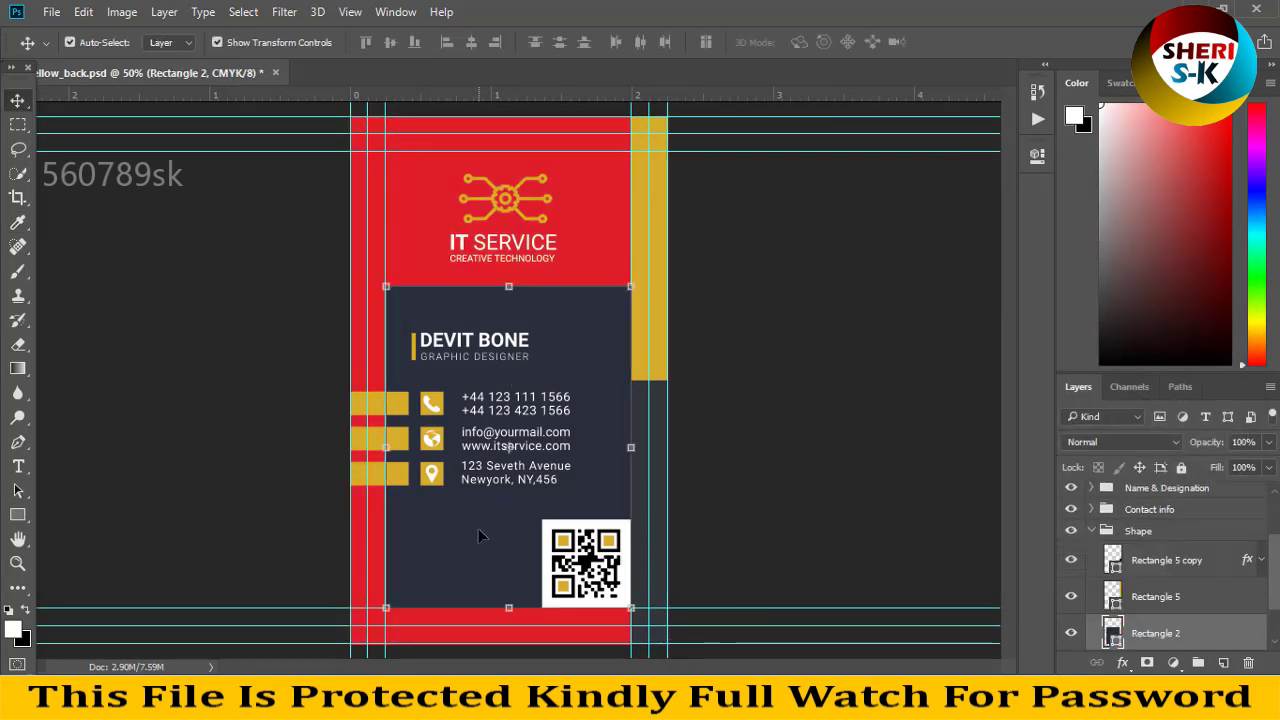
scroll(1158, 597, down, 1)
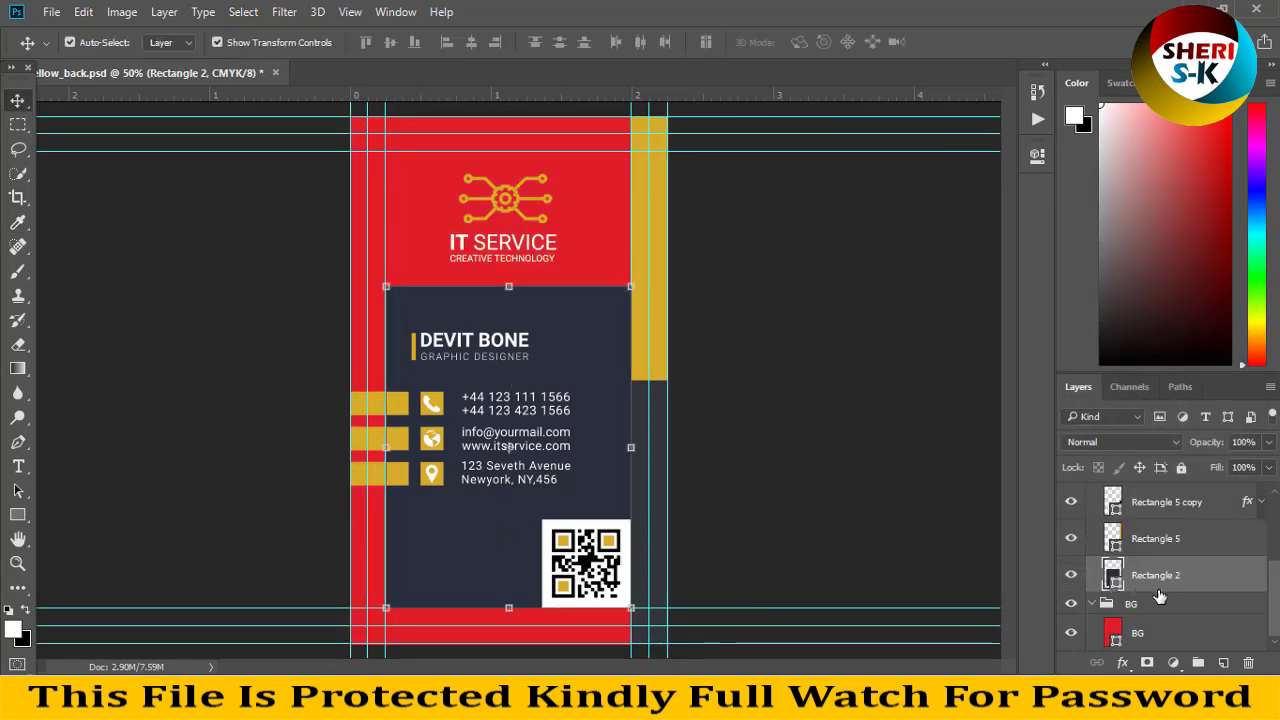
click(1072, 576)
click(1072, 576)
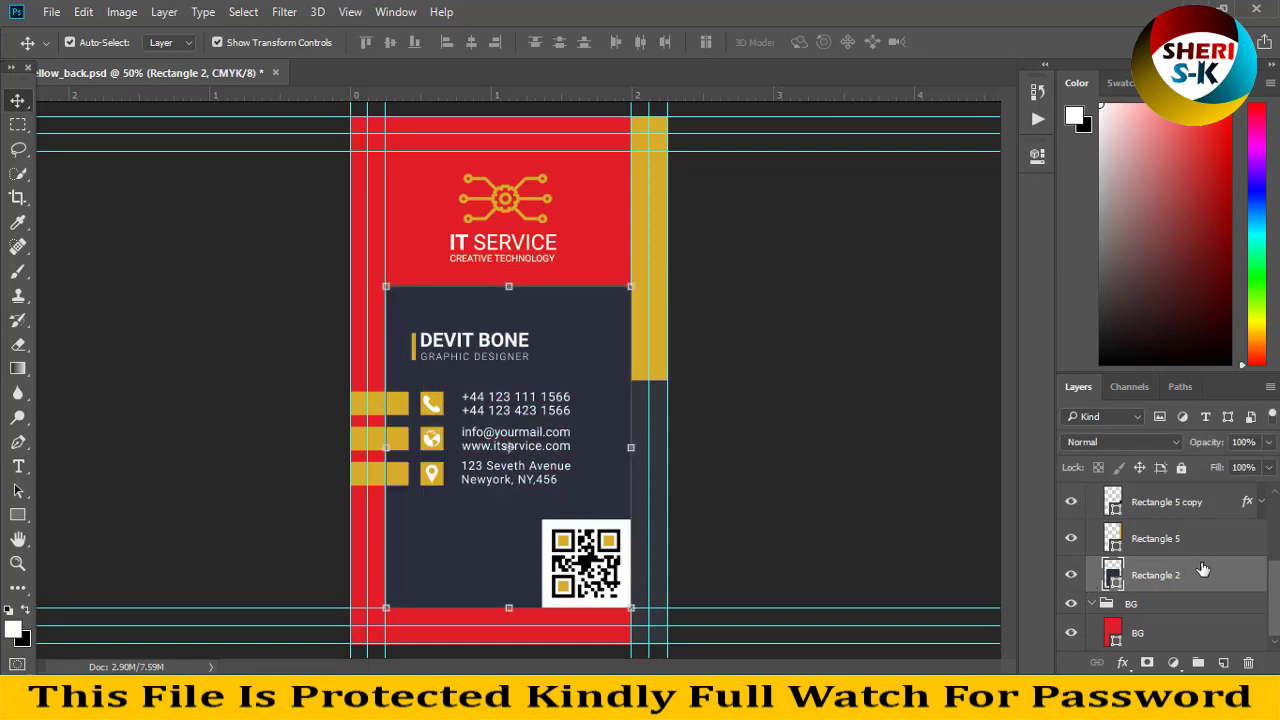
scroll(1203, 569, up, 1)
scroll(1173, 540, down, 1)
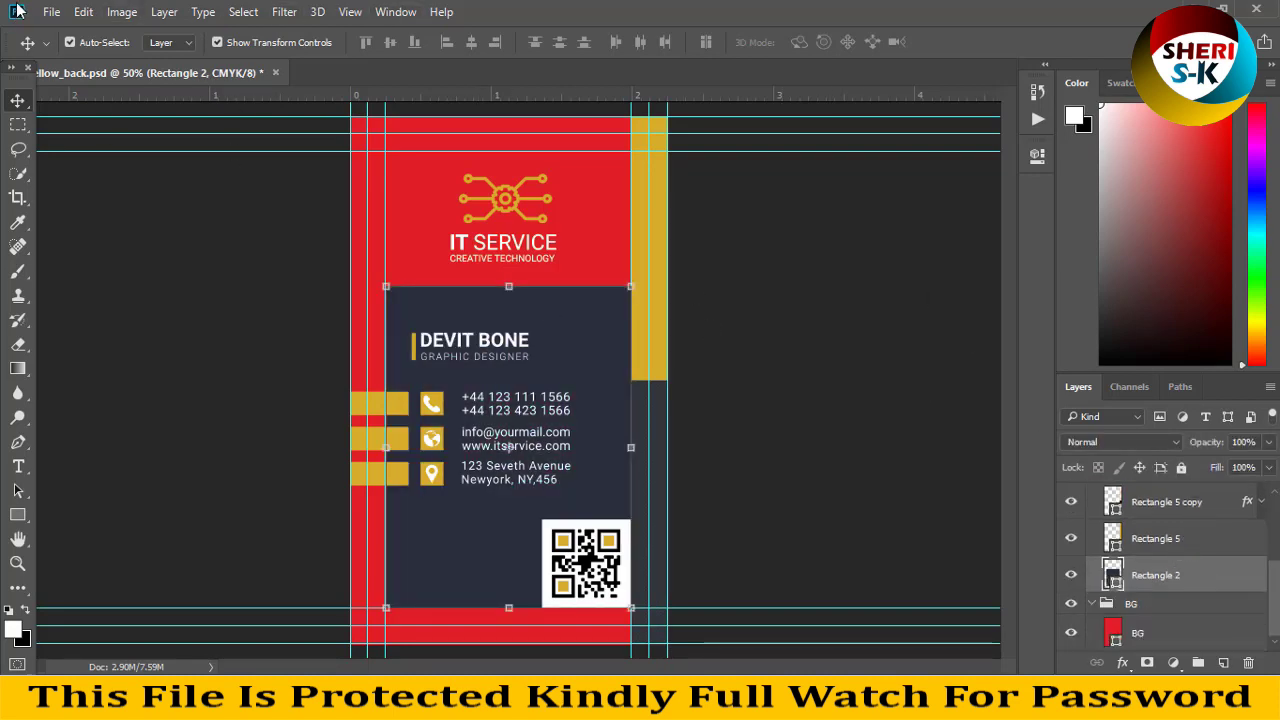
click(51, 11)
Step: Open the photo of a woman at a laptop from the Poster Girl 55sk folder
click(60, 50)
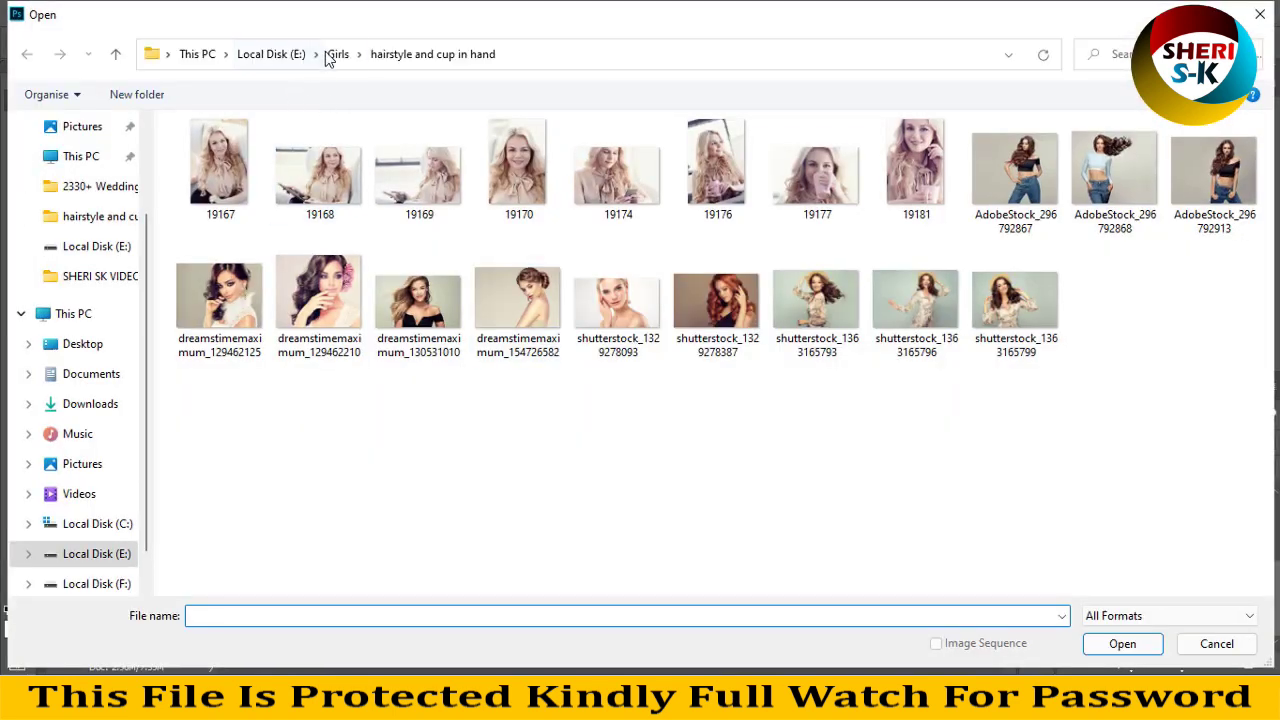
click(336, 54)
double_click(331, 176)
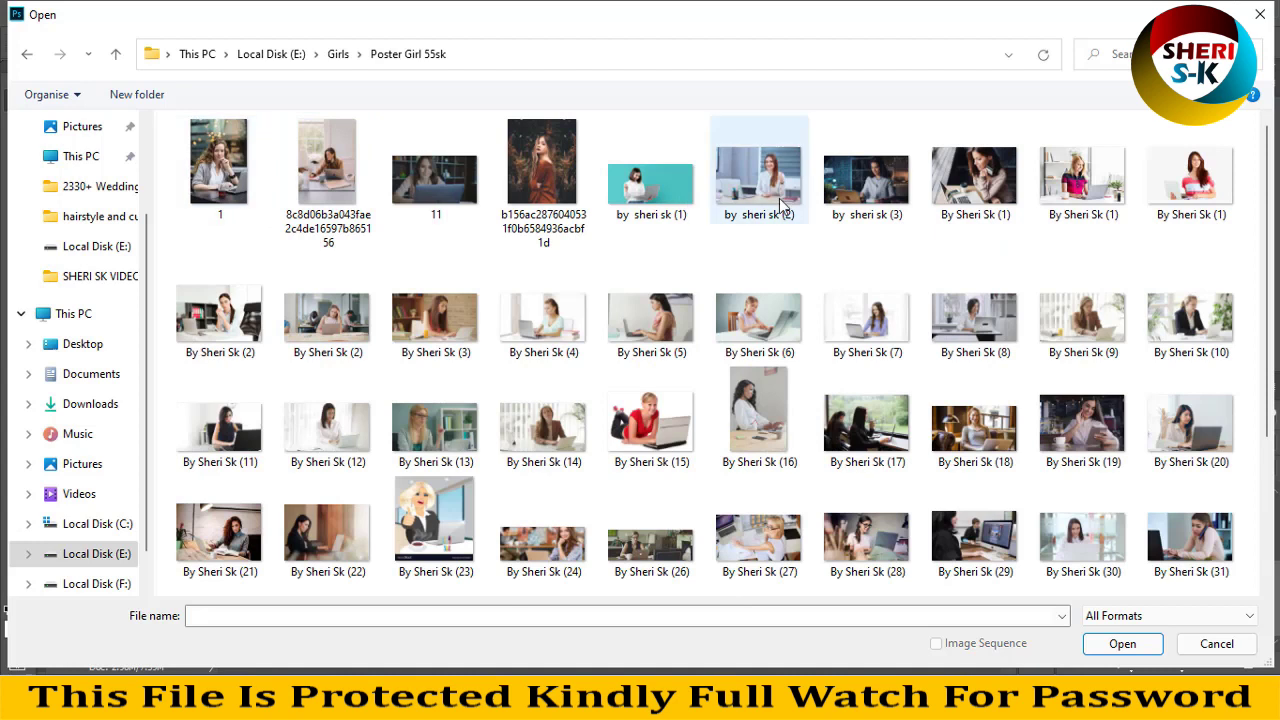
scroll(862, 420, down, 2)
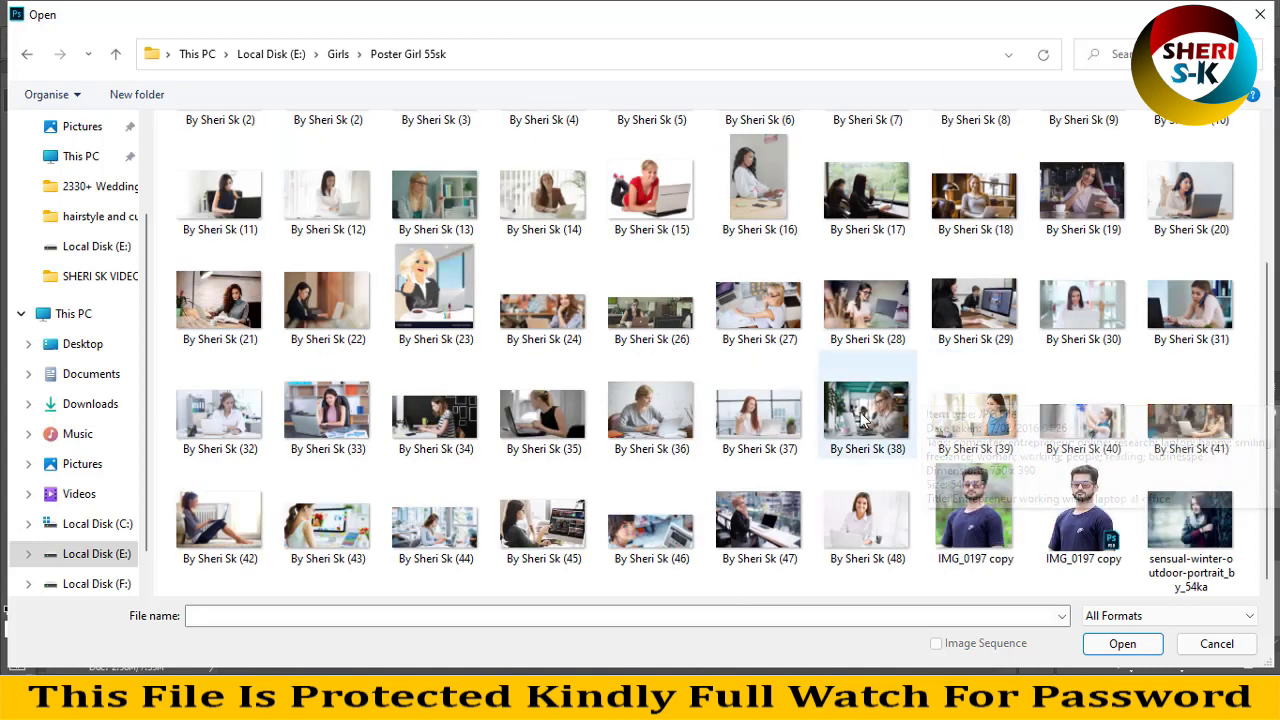
scroll(300, 280, up, 2)
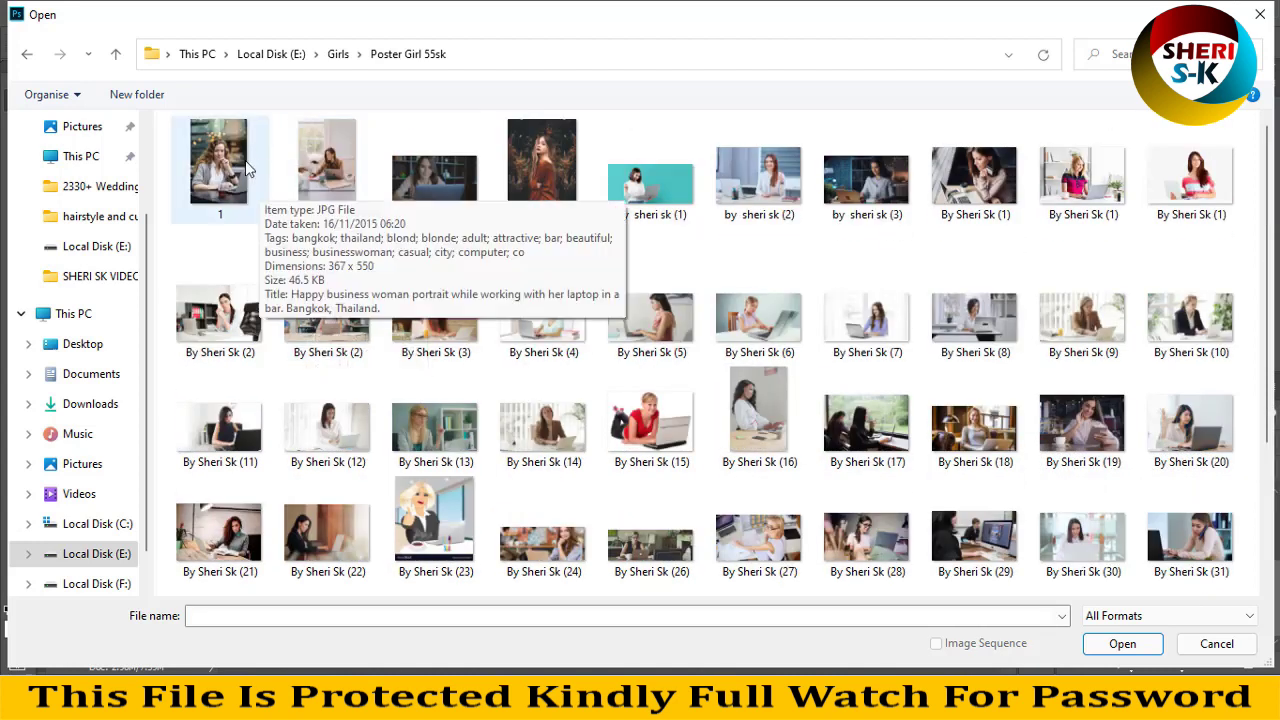
click(330, 185)
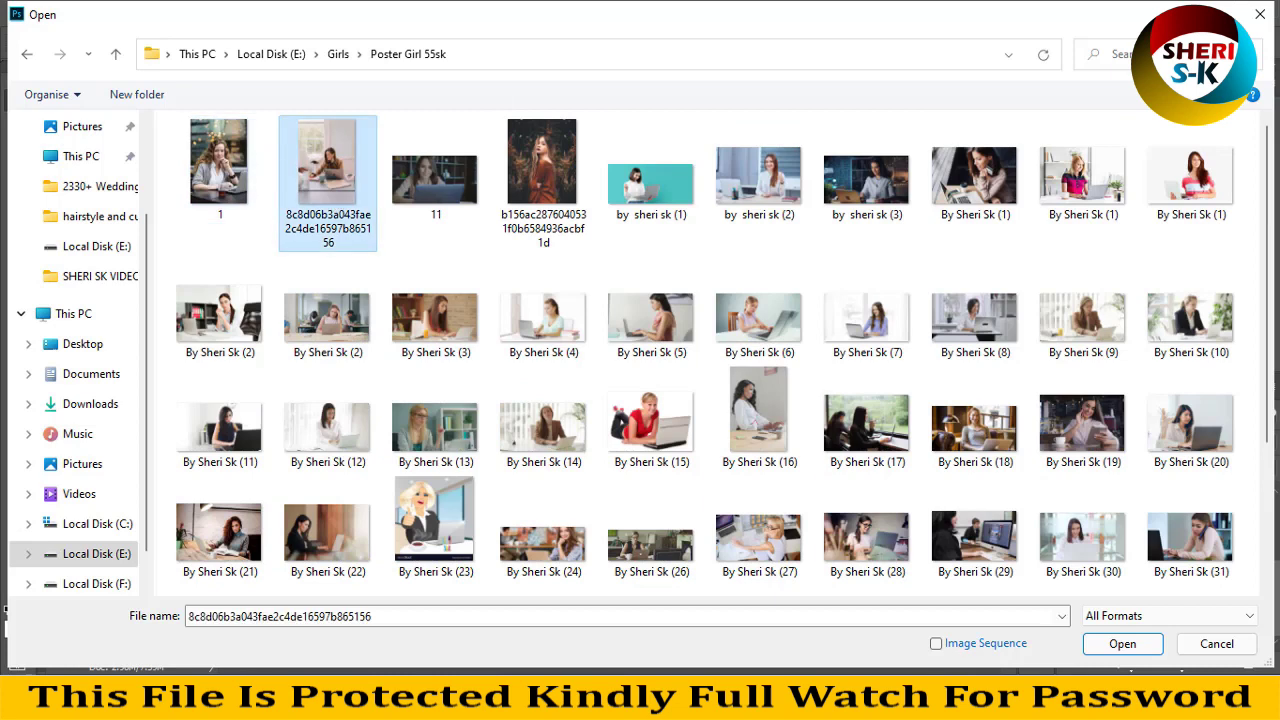
click(1122, 644)
Step: Copy the photo into the card, scale it to 62.5%, and position it over the dark panel
drag(529, 72, 674, 423)
click(465, 428)
drag(679, 314, 517, 312)
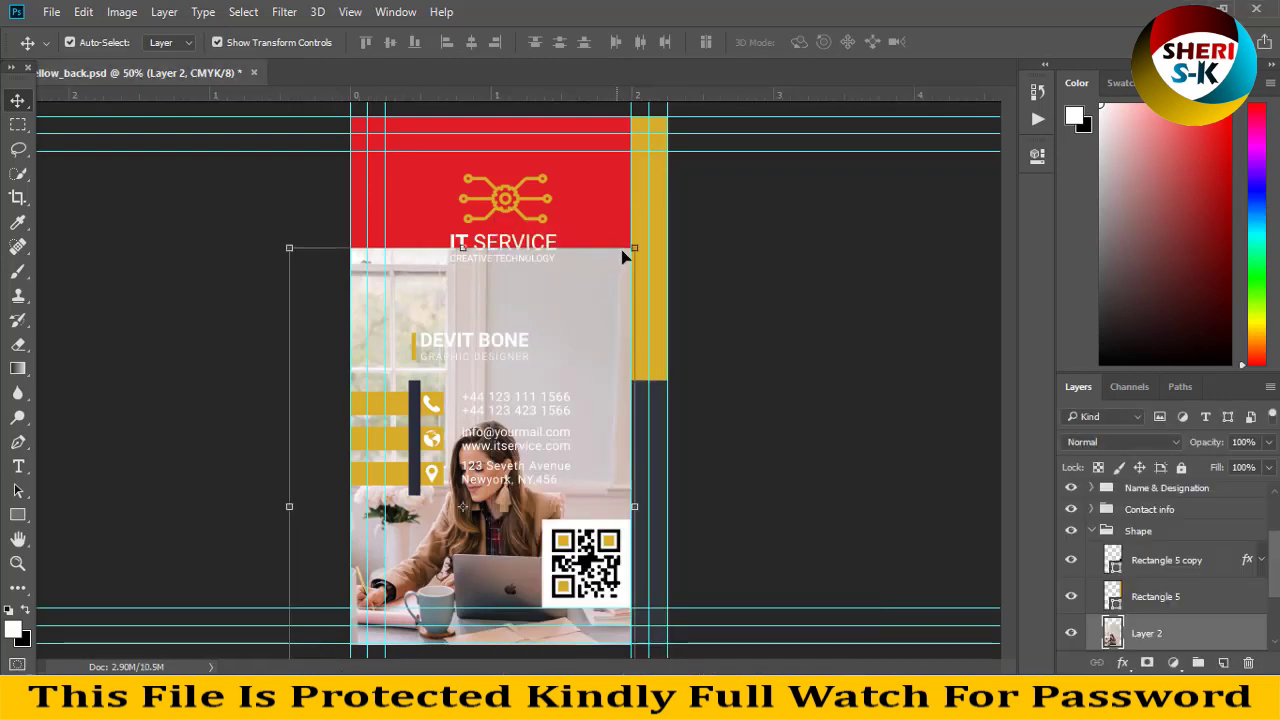
drag(634, 244, 505, 440)
drag(457, 537, 549, 387)
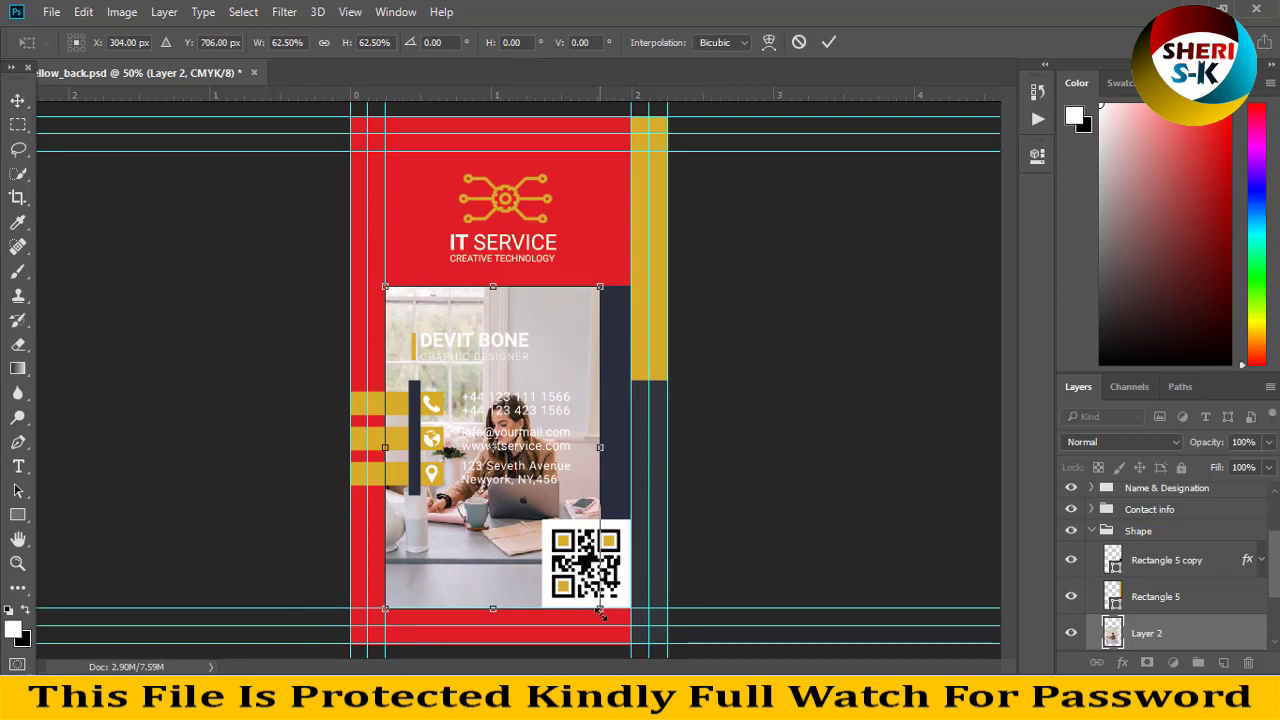
scroll(1187, 645, down, 3)
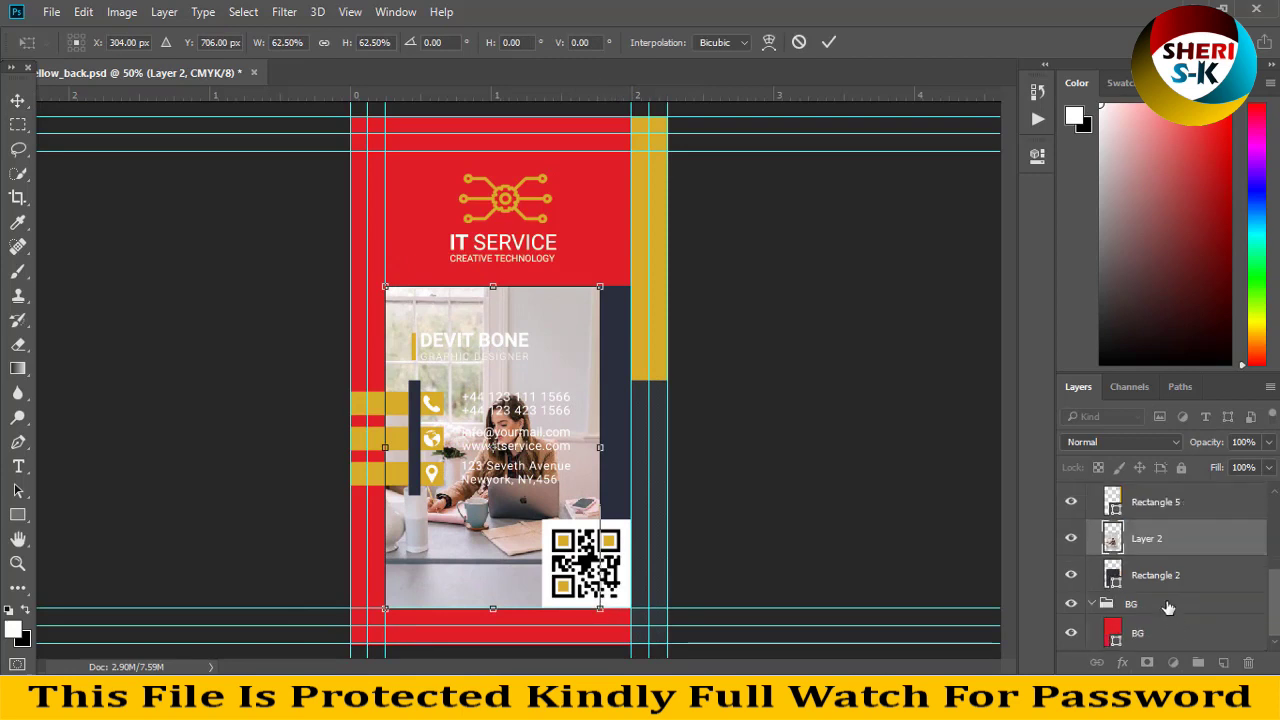
Step: Commit the placement, clip the photo into the dark panel rectangle, and fade it to 59%
key(Return)
right_click(1167, 548)
click(885, 427)
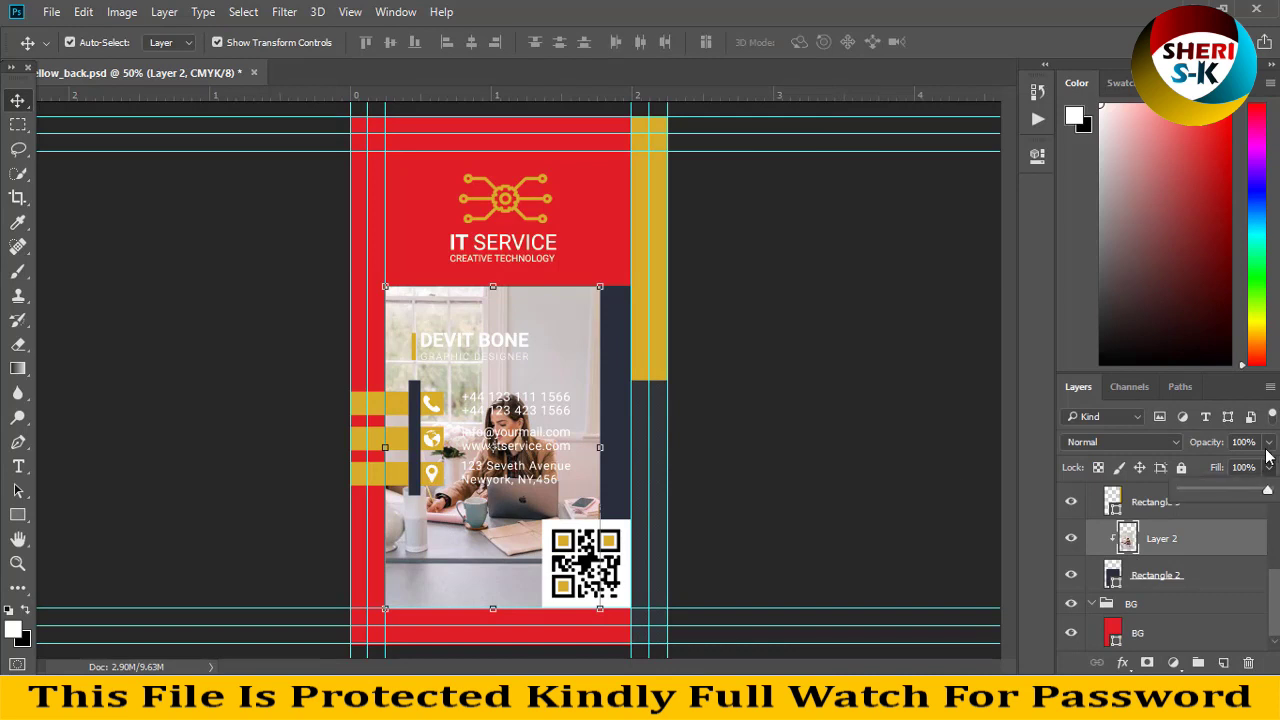
click(1268, 442)
drag(1237, 470, 1234, 470)
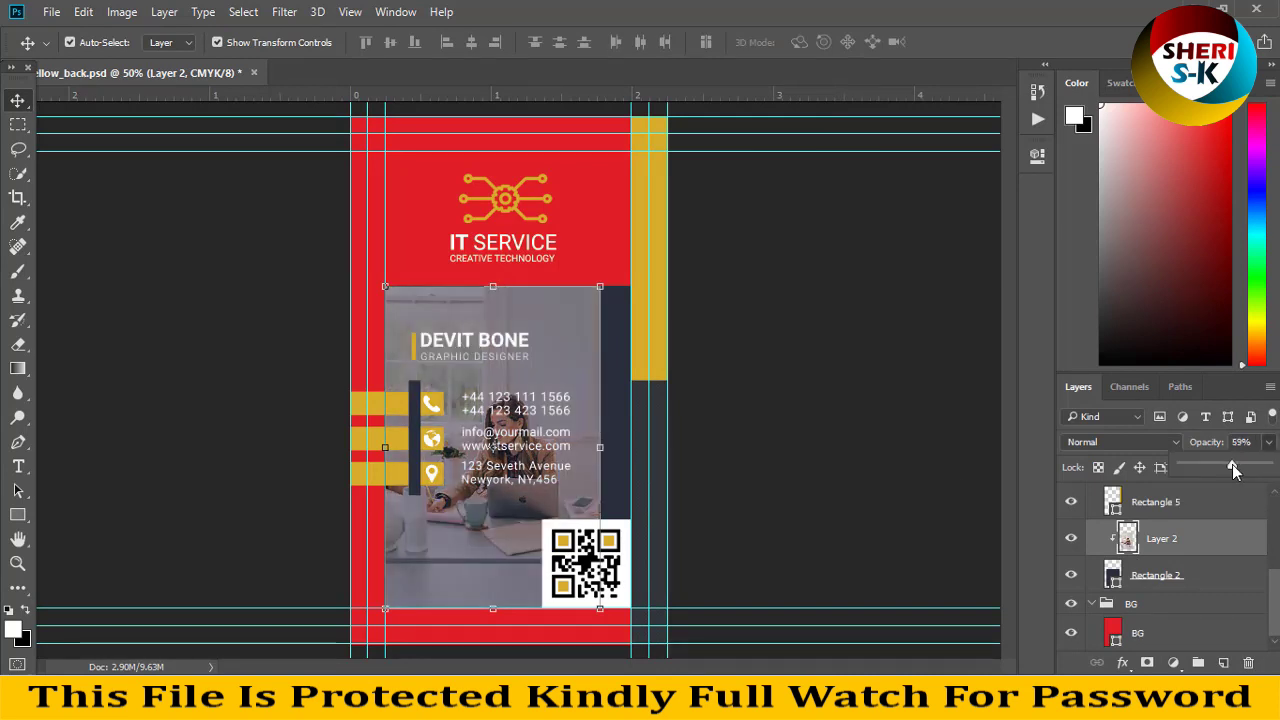
click(608, 451)
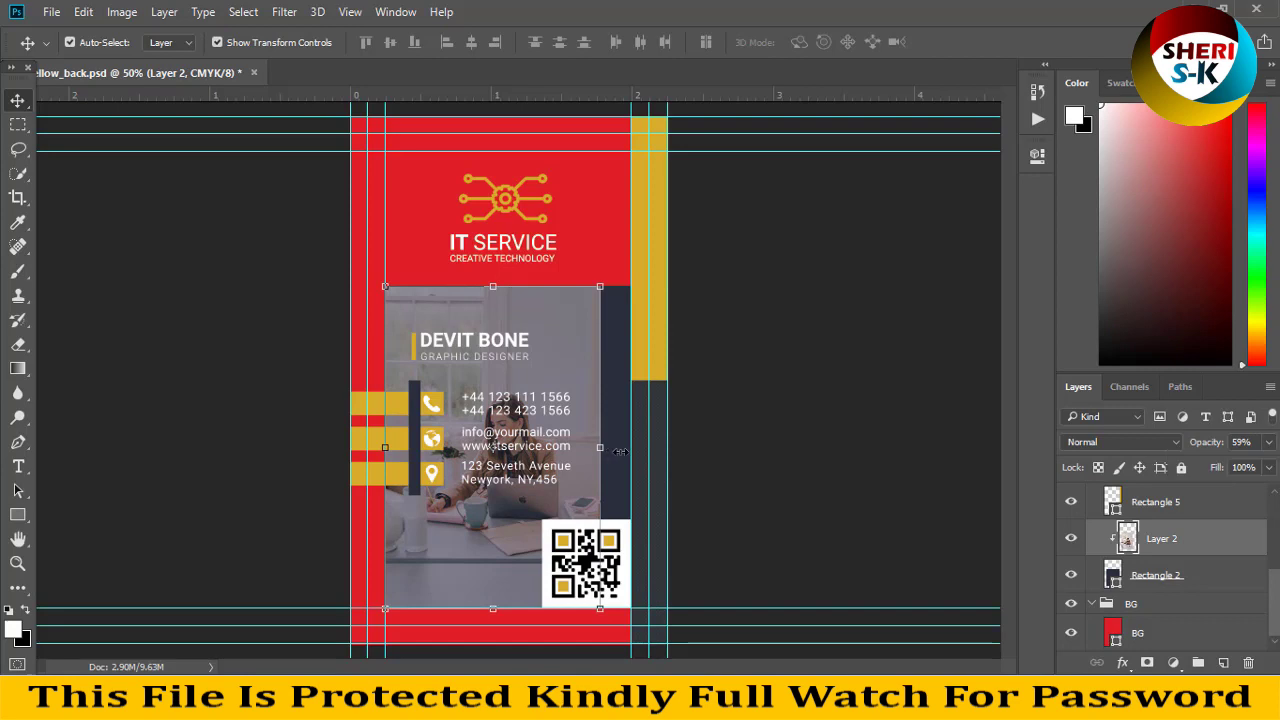
Step: Stretch the photo across the panel and fade it further to about 37% opacity
drag(600, 448, 631, 451)
key(Return)
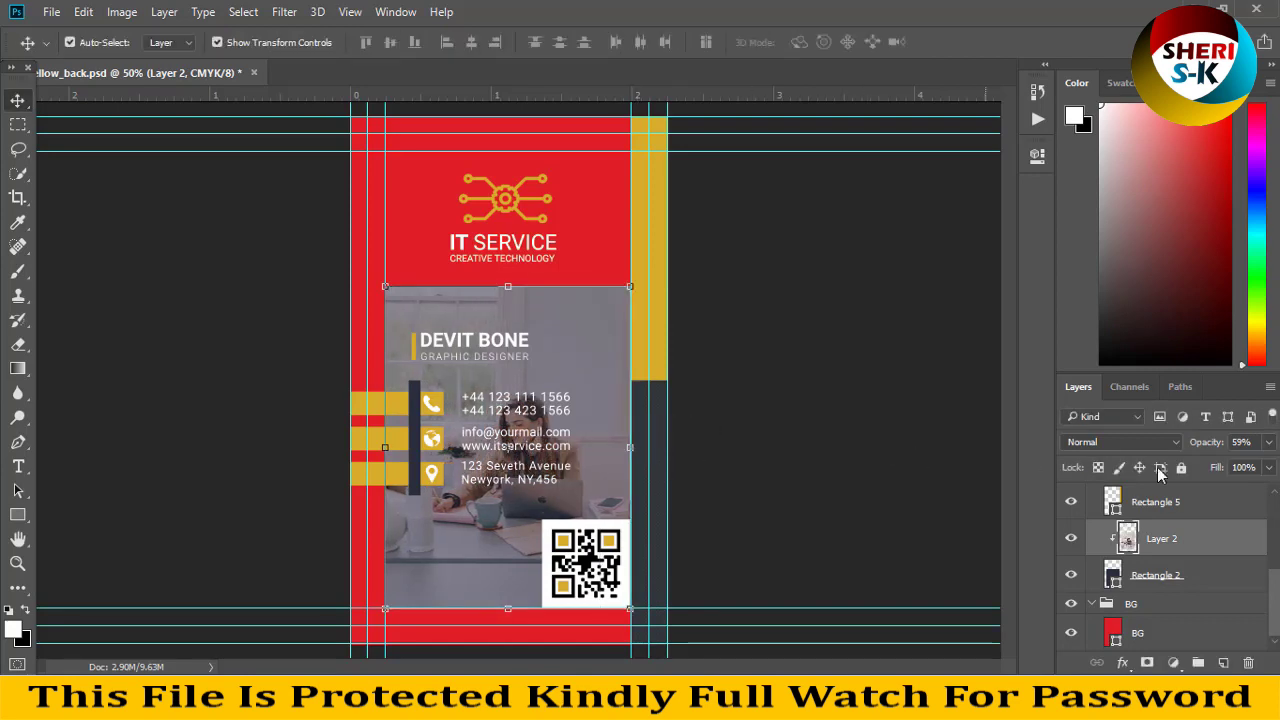
click(850, 358)
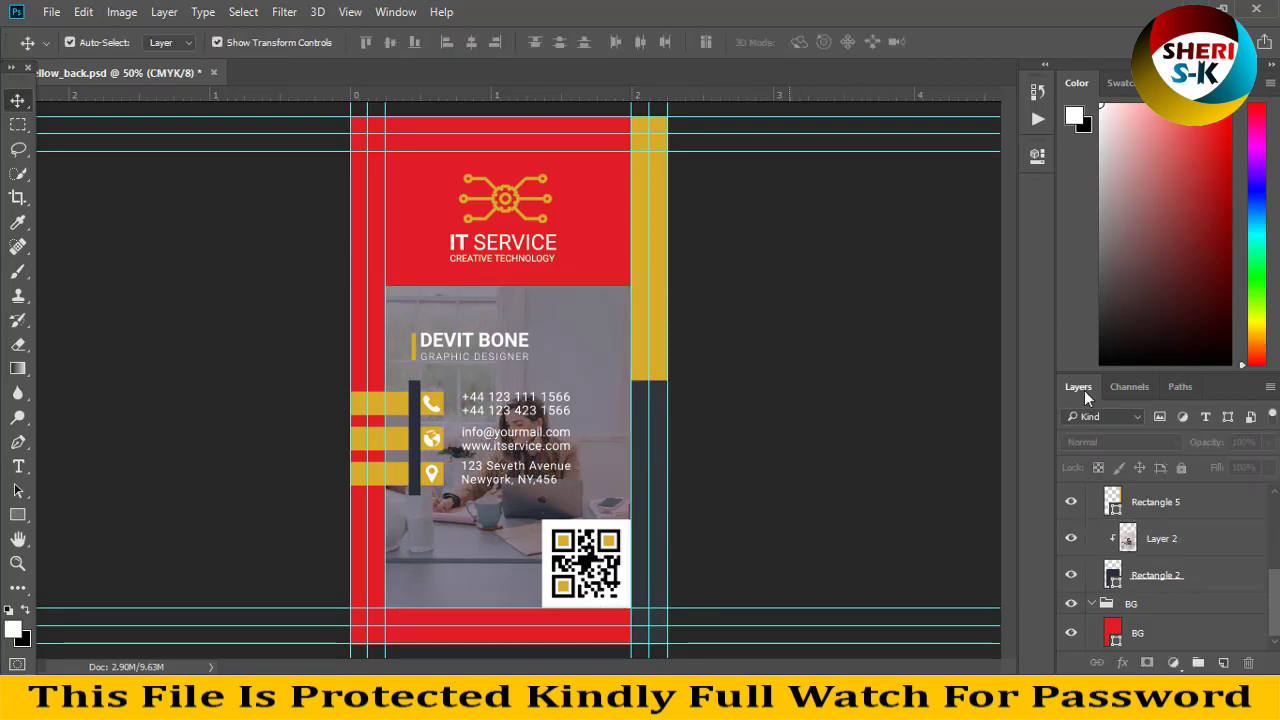
click(549, 348)
click(1268, 442)
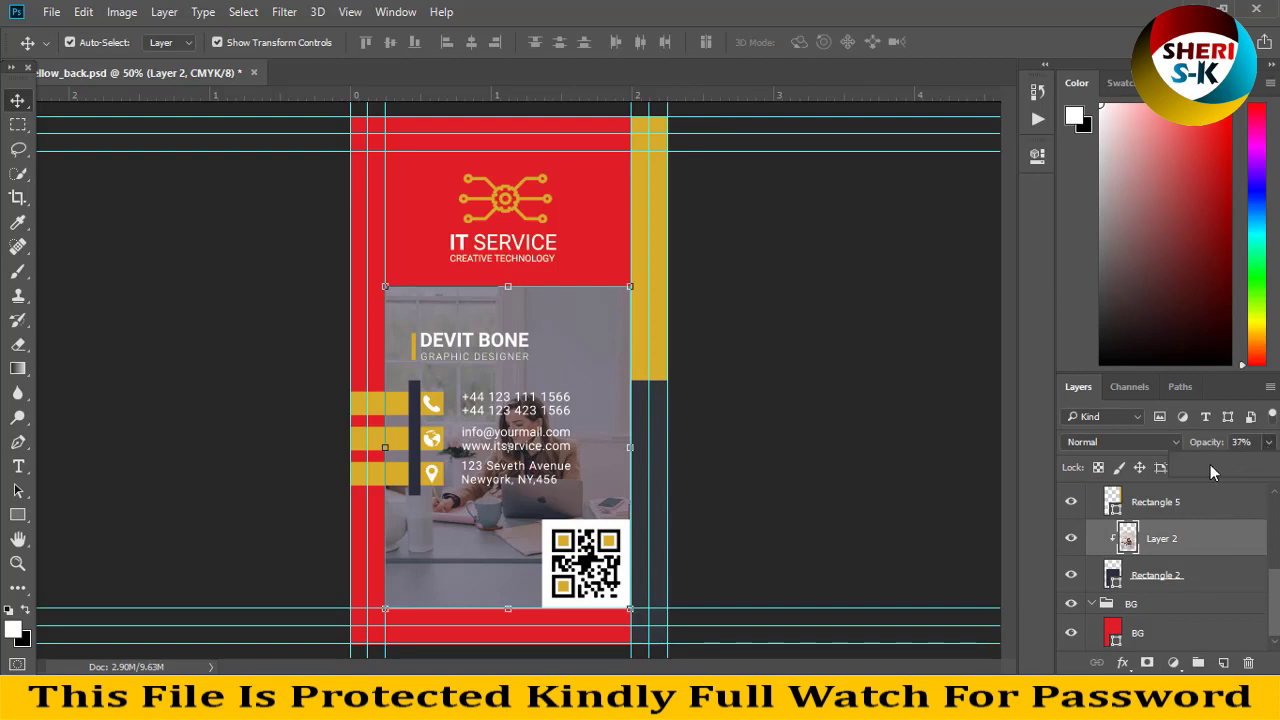
click(687, 358)
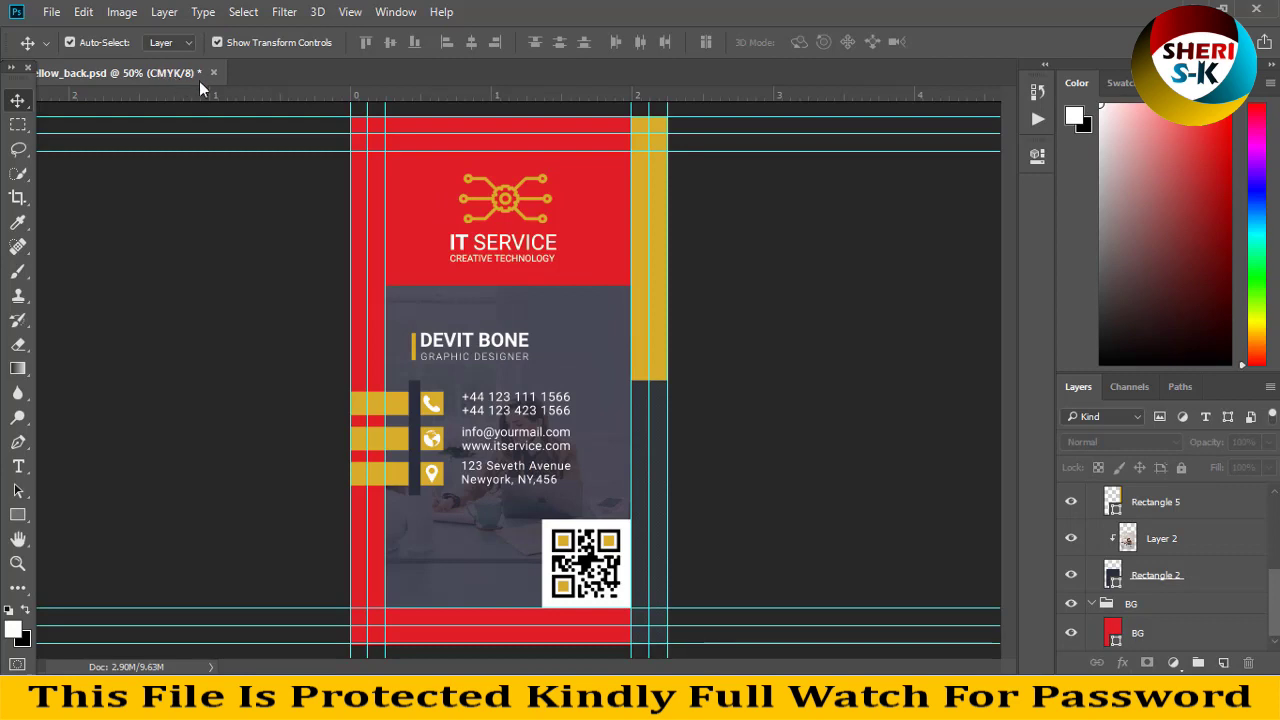
Step: Quit Photoshop without saving the card and return to the template collection
key(ctrl+q)
click(644, 277)
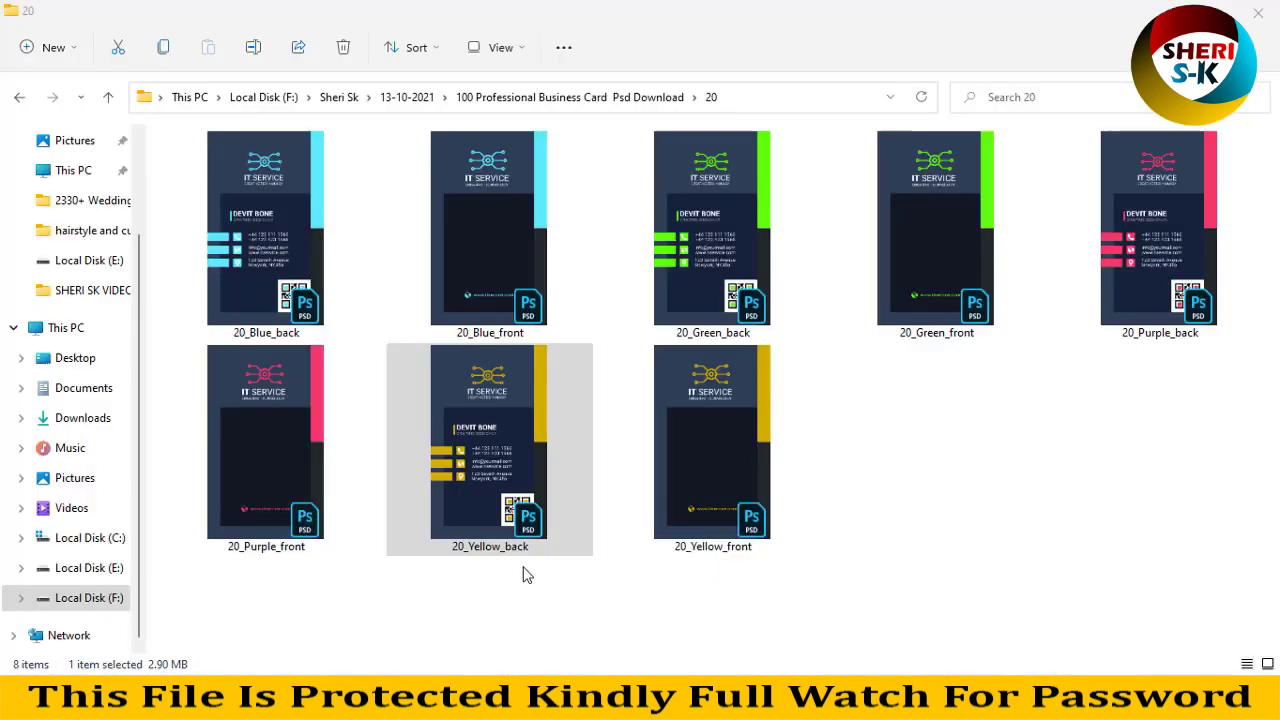
click(20, 97)
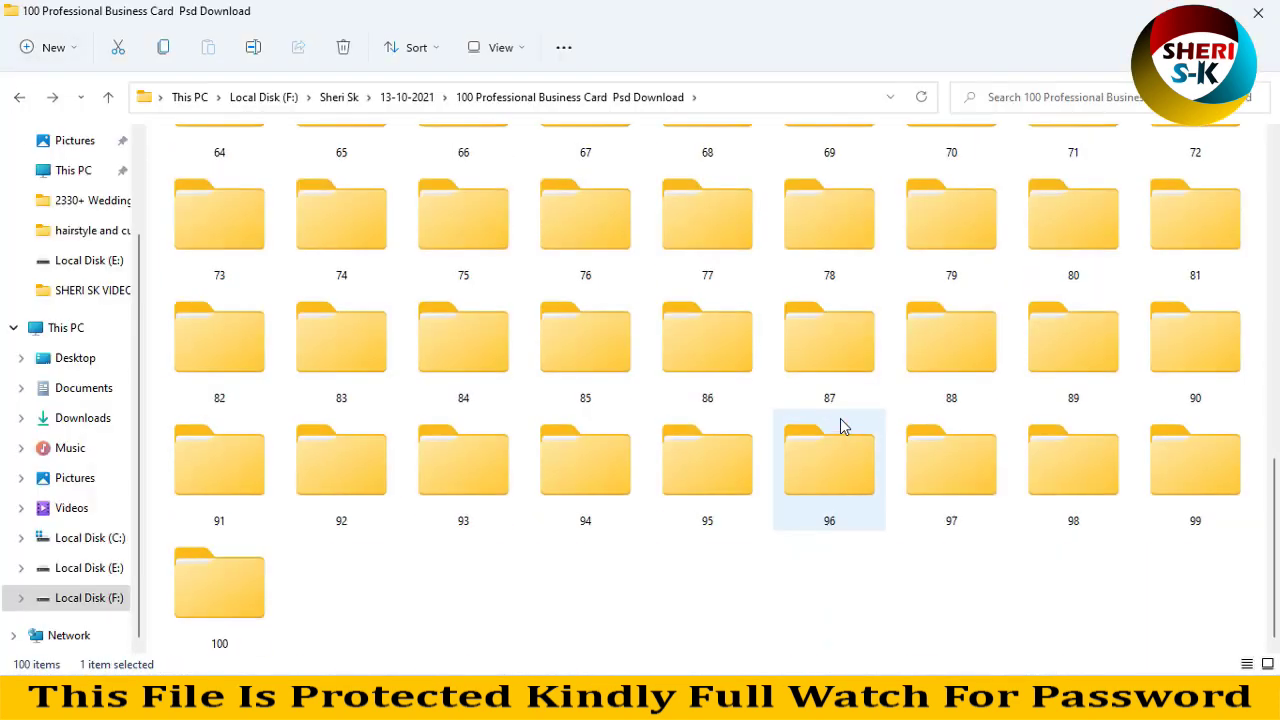
Step: Preview template folder 87's designs, then return to the list of 100 template folders
double_click(828, 372)
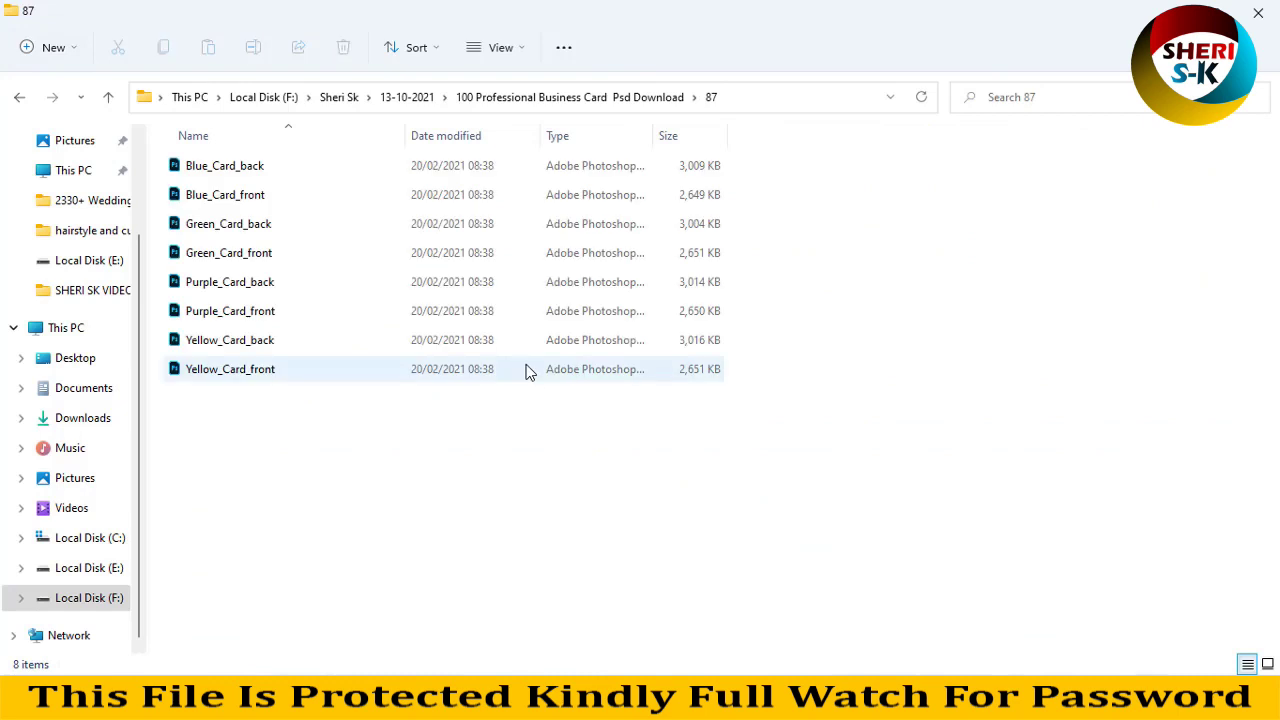
ctrl+scroll(524, 366, up, 6)
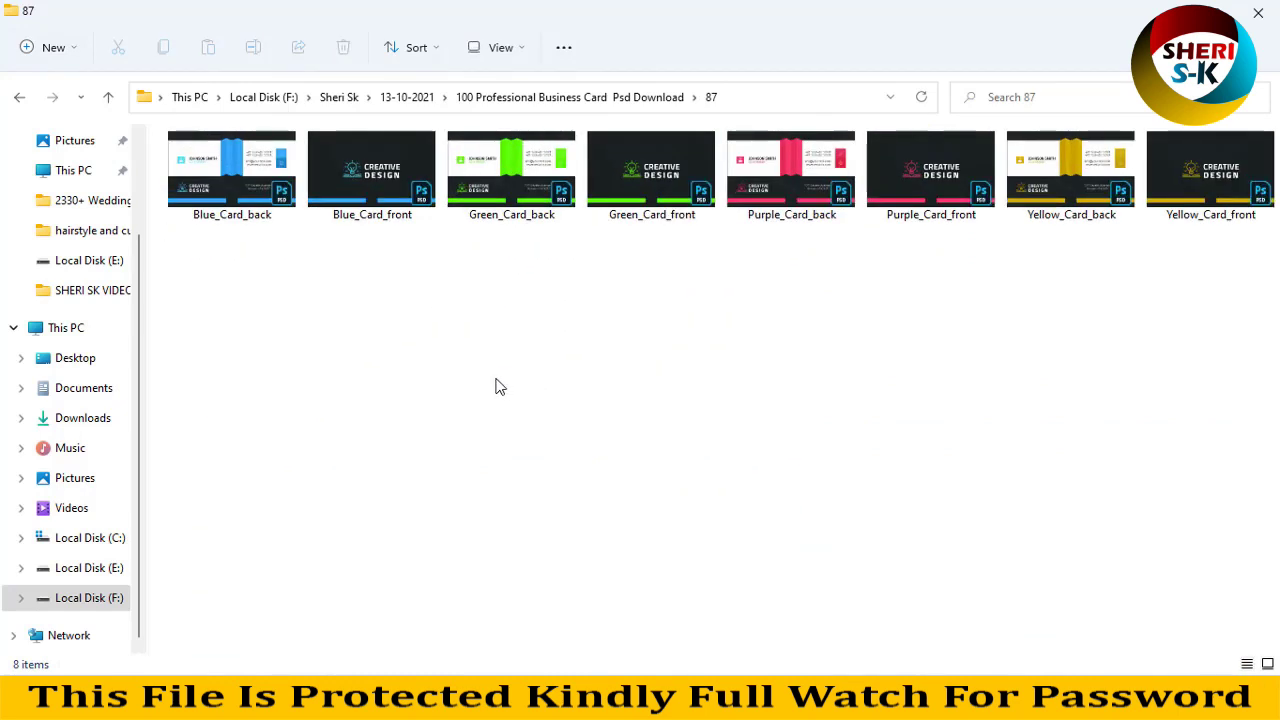
ctrl+scroll(500, 387, up, 2)
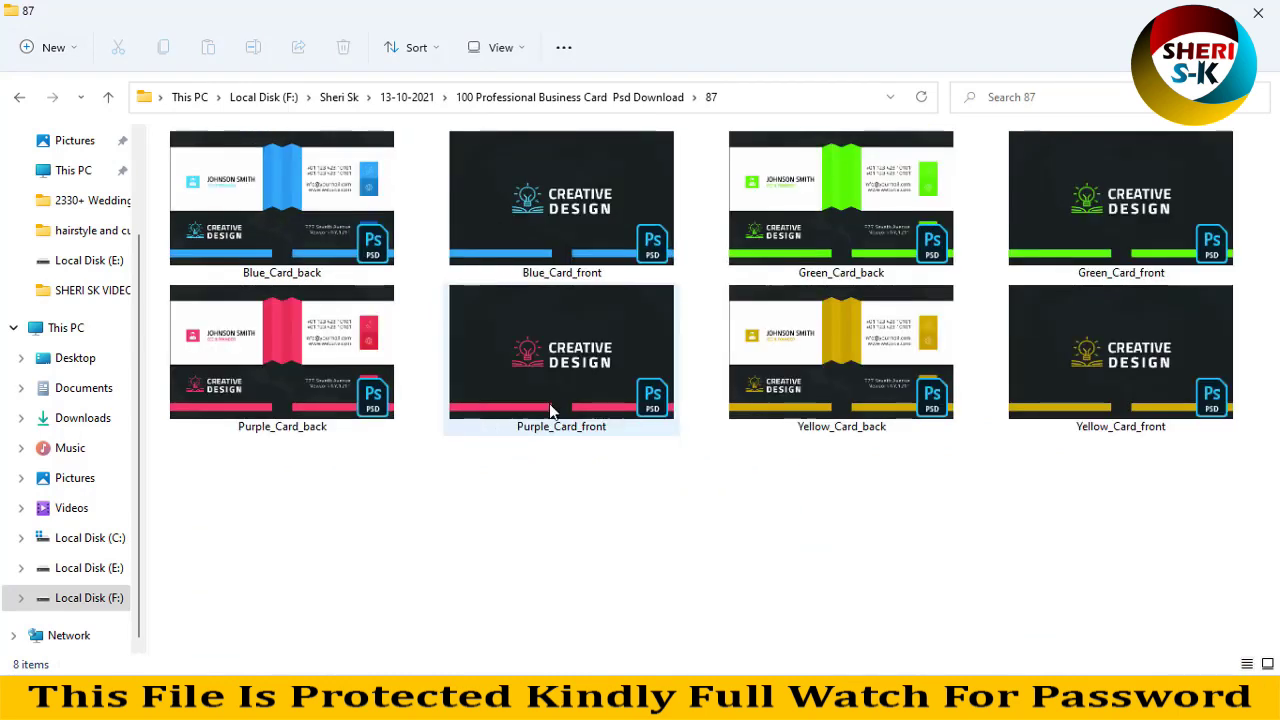
click(19, 97)
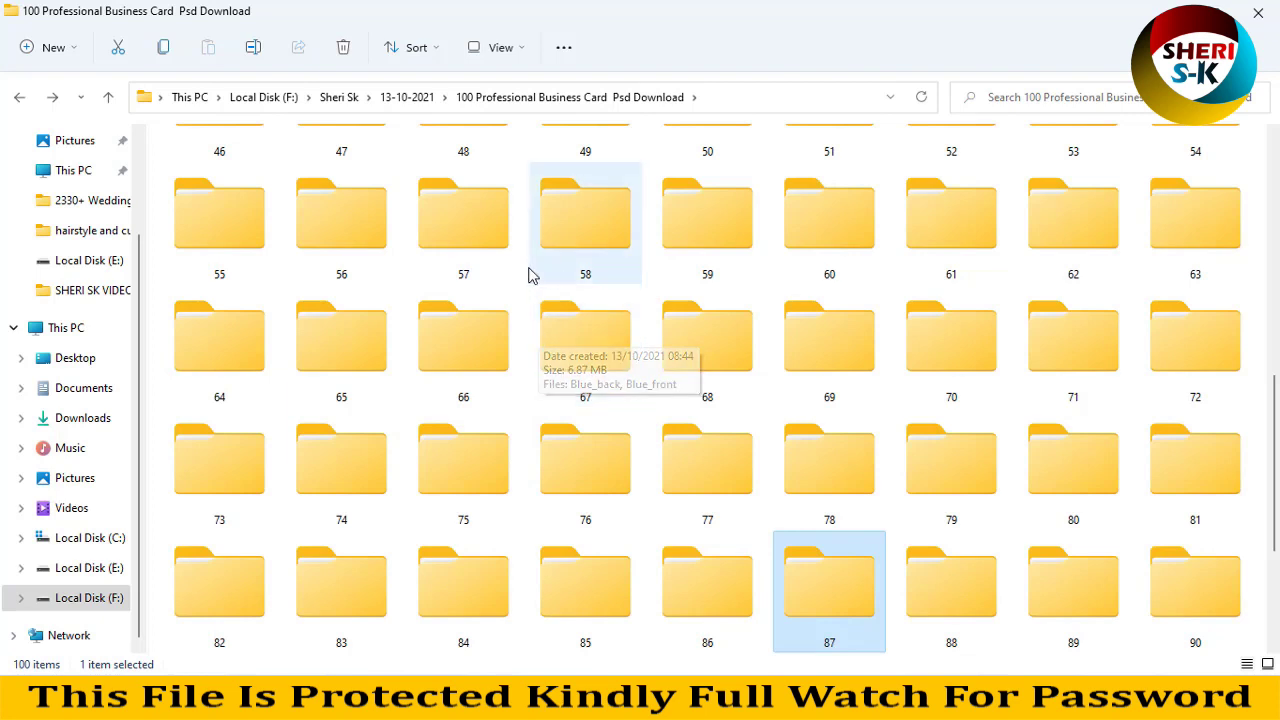
scroll(510, 277, down, 3)
scroll(527, 270, up, 10)
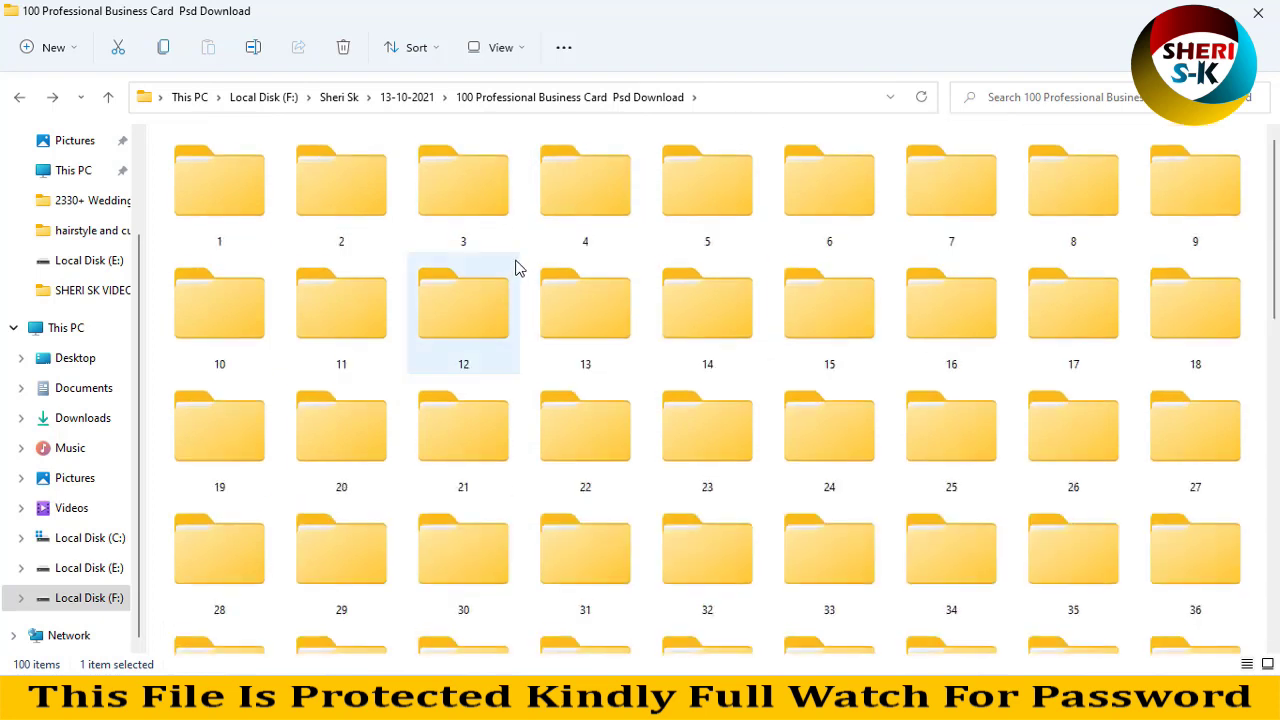